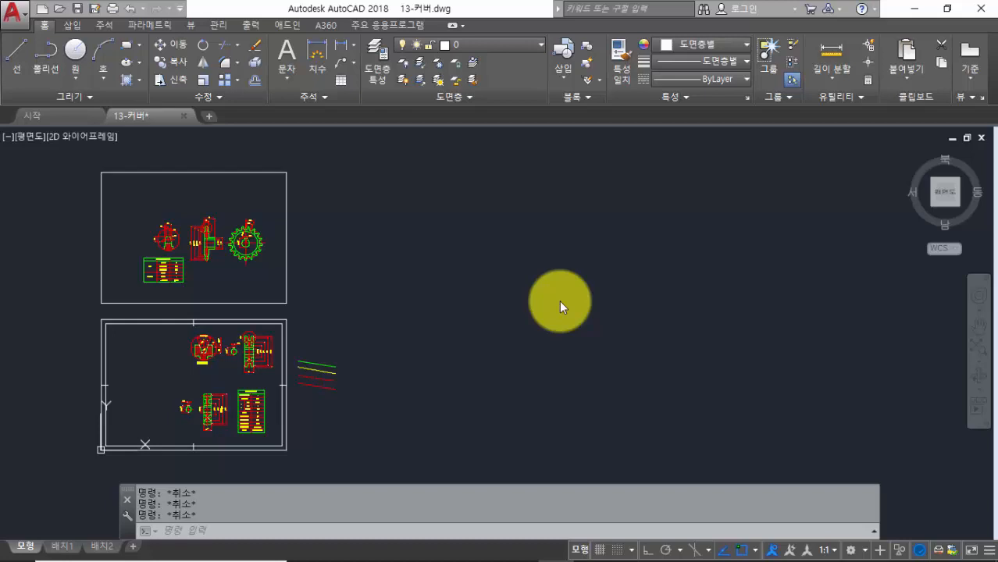
Draw a horizontal line in the empty area beside the existing drawing sheets, with Ortho mode on
left_click(442, 311)
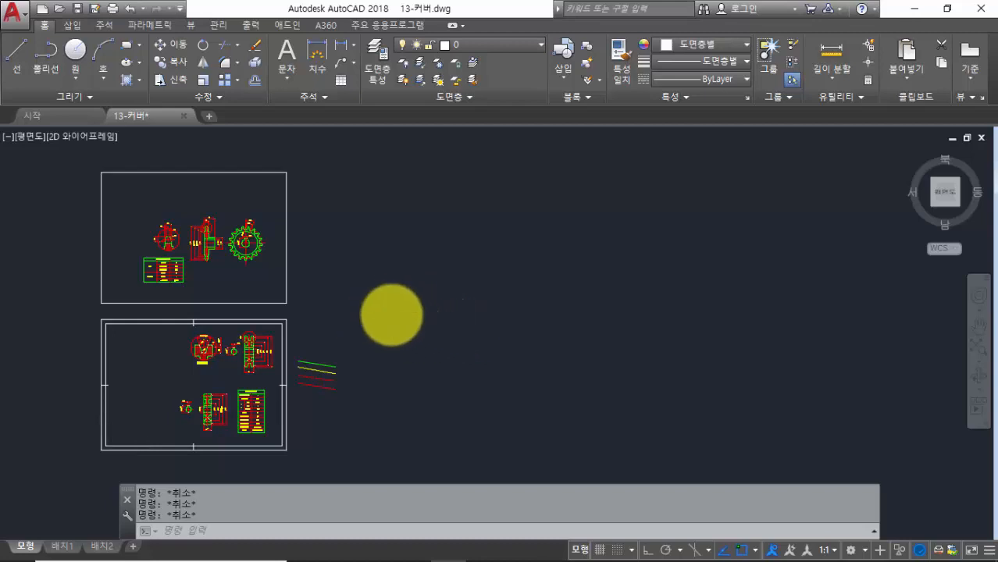
scroll(391, 315, "up", 2)
mouse_move(396, 315)
middle_mouse_down()
mouse_move(486, 316)
mouse_move(442, 346)
middle_mouse_up()
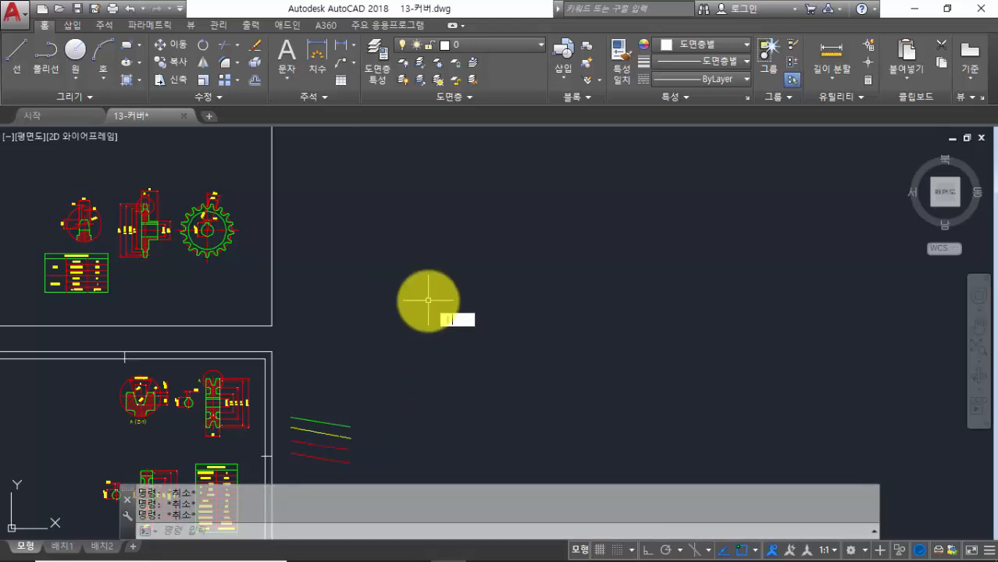
key("Return")
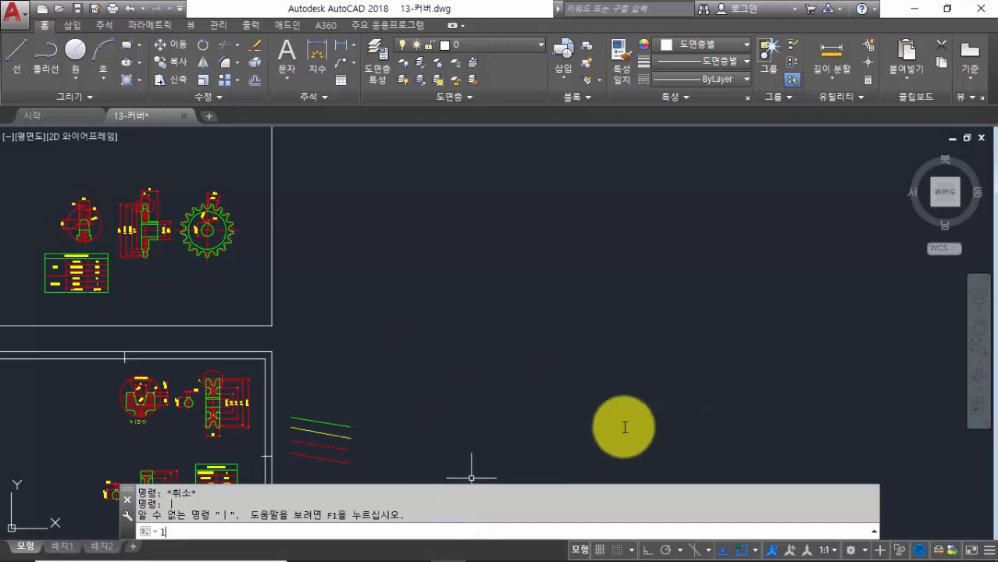
key("Return")
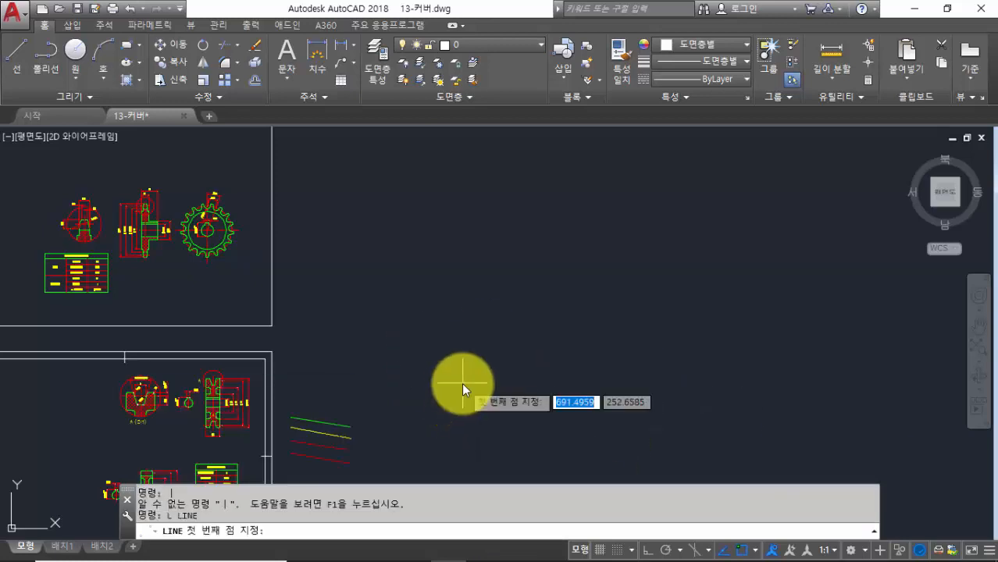
left_click(441, 309)
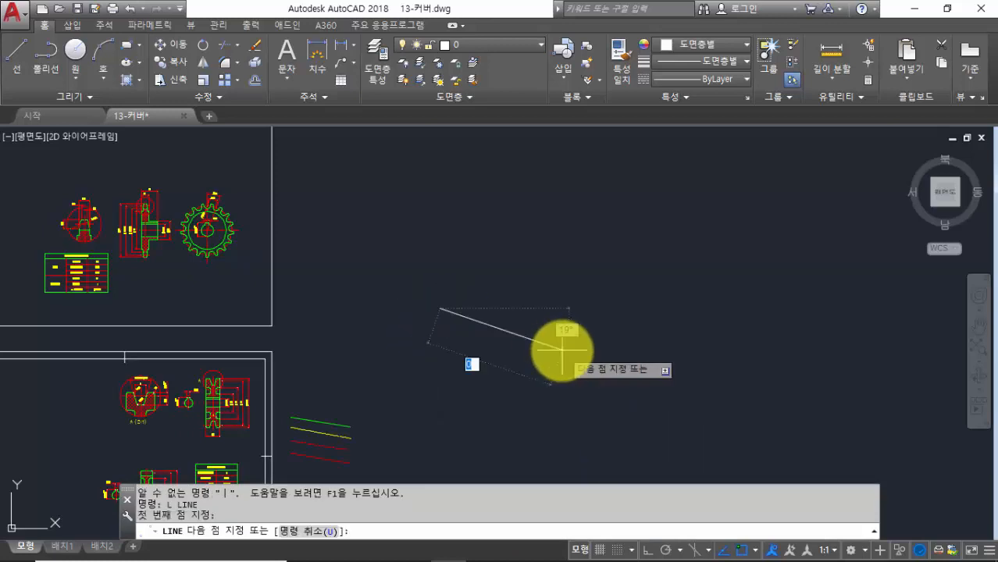
key("F8")
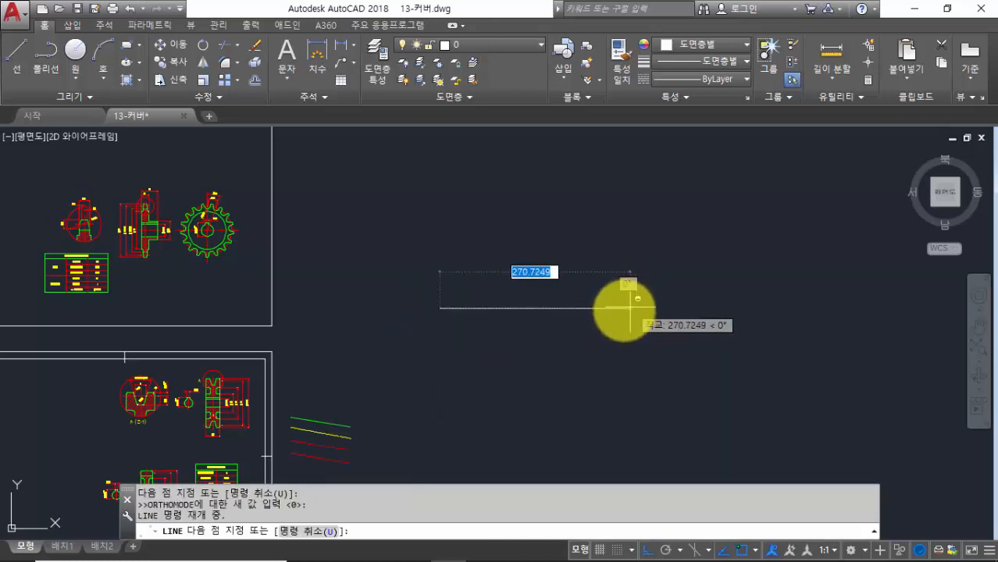
left_click(614, 309)
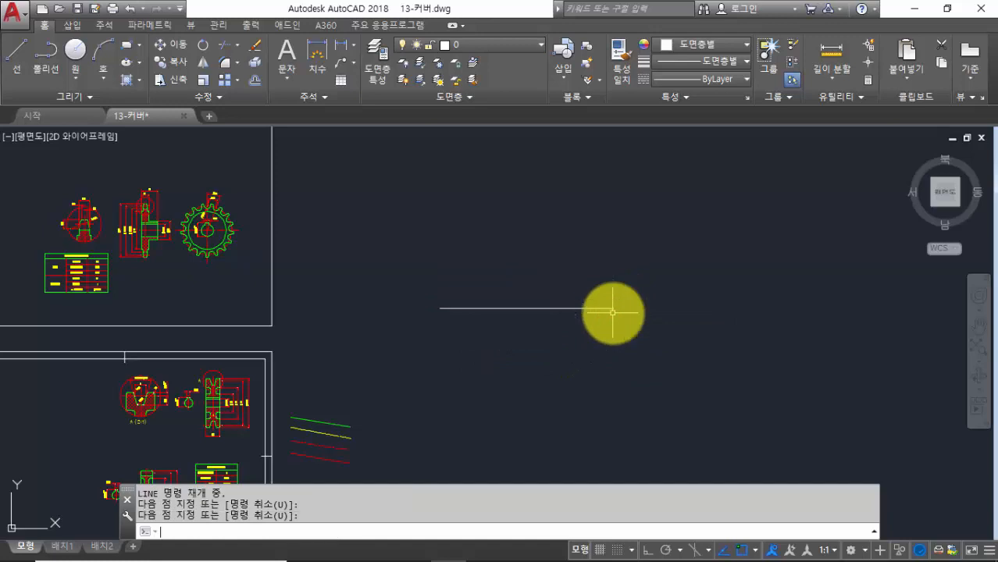
key("Return")
Draw a long vertical line with Ortho mode on, crossing the horizontal line near its left end
key("Return")
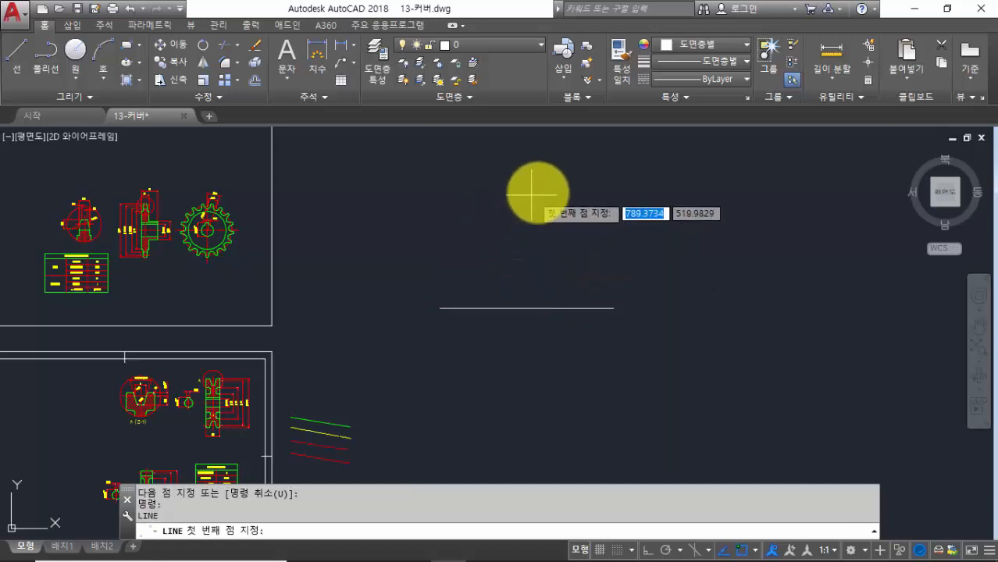
key("F8")
left_click(481, 174)
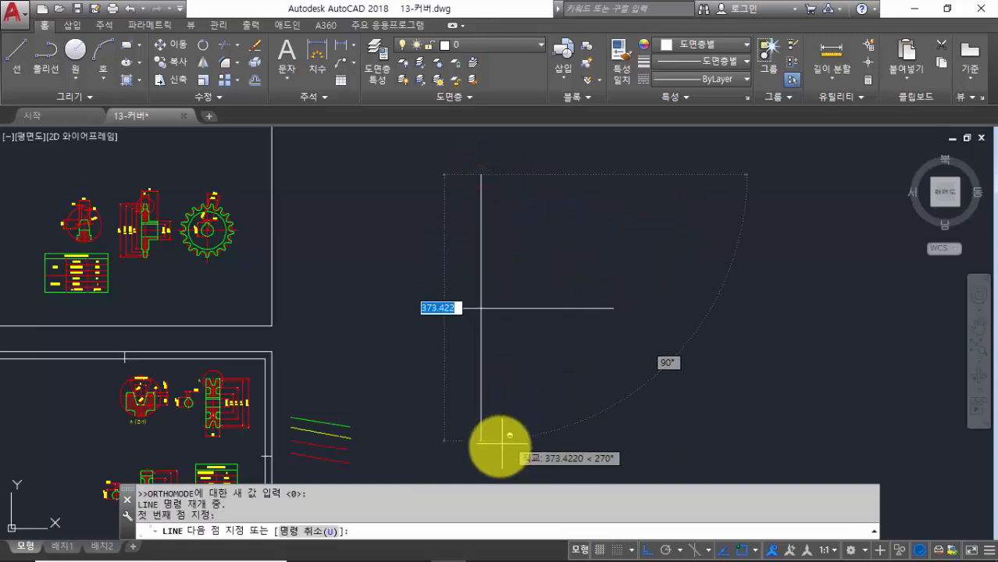
left_click(480, 457)
key("Return")
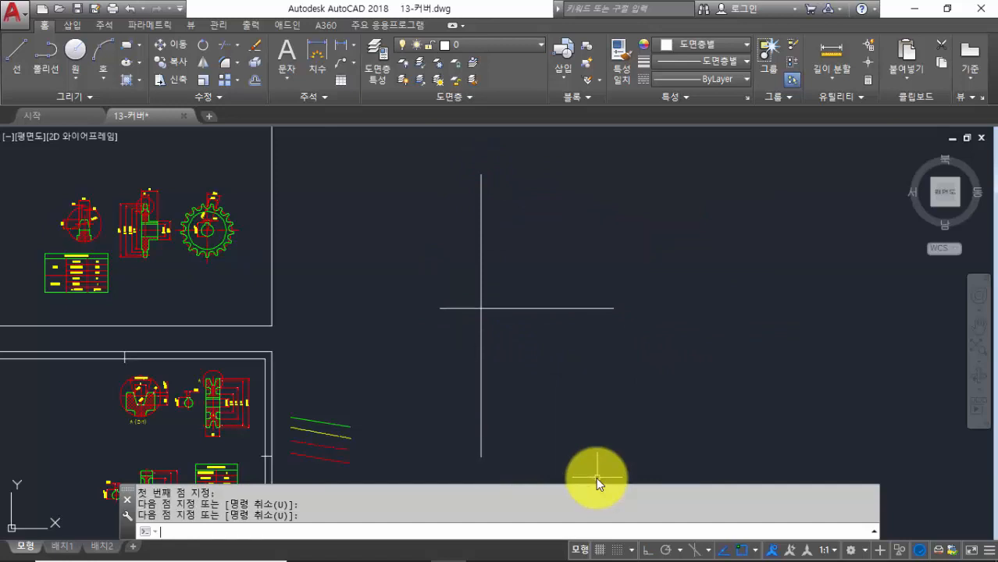
scroll(561, 301, "up", 2)
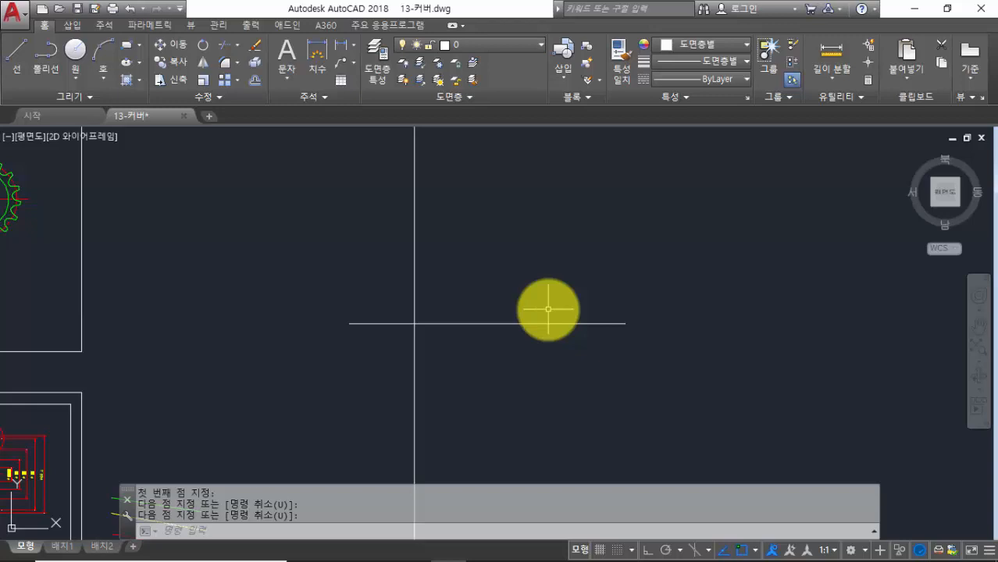
Switch to Photos and examine the cover section in 4.Cover.jpg: outer profile, stepped inner bore and counterbored bolt holes
key("alt+Tab")
key("alt+Tab")
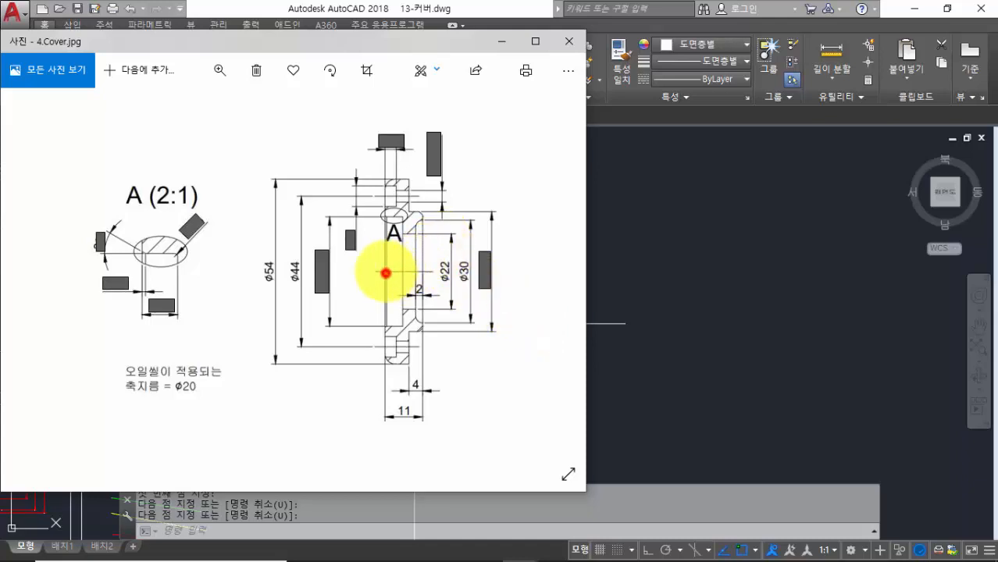
mouse_move(386, 273)
left_mouse_down()
mouse_move(385, 178)
mouse_move(406, 175)
mouse_move(423, 217)
mouse_move(422, 328)
mouse_move(407, 331)
mouse_move(407, 361)
mouse_move(387, 364)
mouse_move(387, 269)
left_mouse_up()
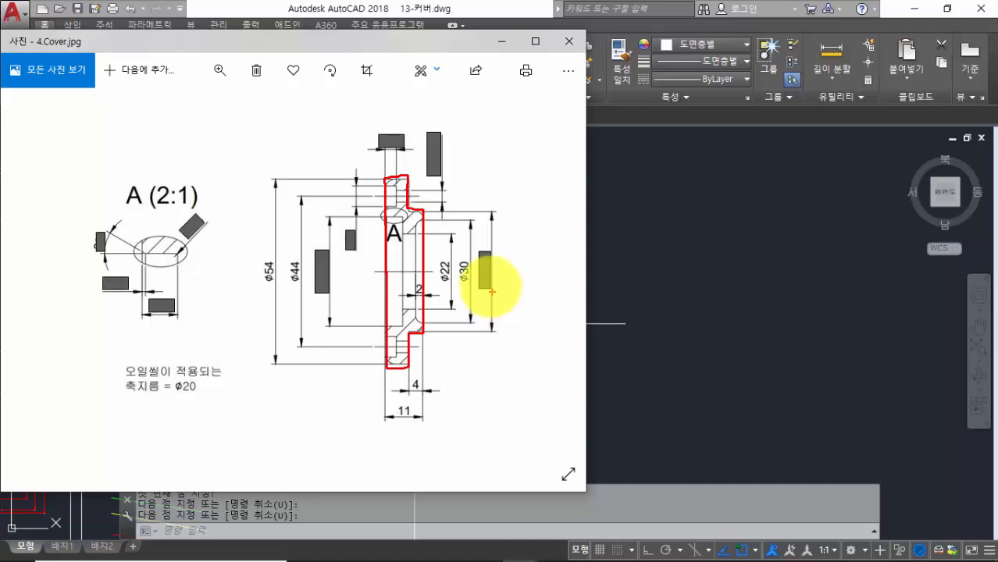
left_click_drag(386, 217, 423, 222)
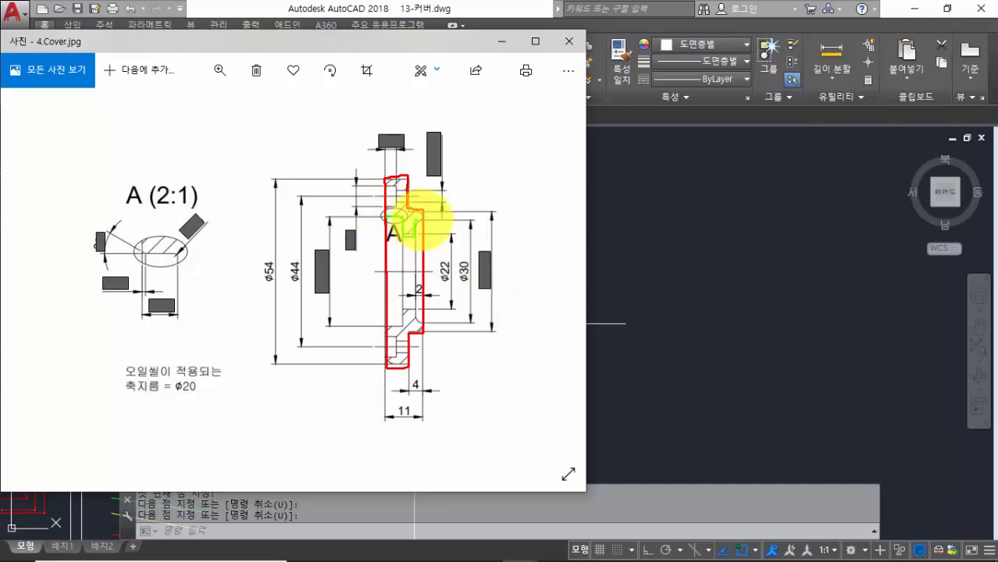
mouse_move(388, 328)
left_mouse_down()
mouse_move(401, 313)
mouse_move(427, 321)
left_mouse_up()
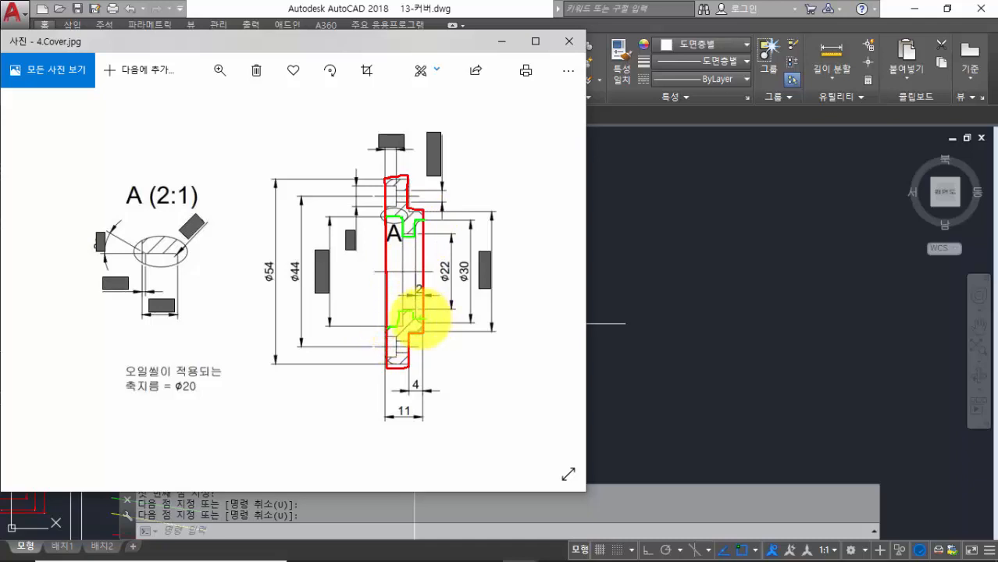
mouse_move(387, 188)
left_mouse_down()
mouse_move(408, 194)
mouse_move(391, 208)
mouse_move(408, 196)
left_mouse_up()
left_click_drag(400, 200, 408, 200)
mouse_move(391, 333)
left_mouse_down()
mouse_move(388, 357)
mouse_move(406, 348)
mouse_move(392, 338)
left_mouse_up()
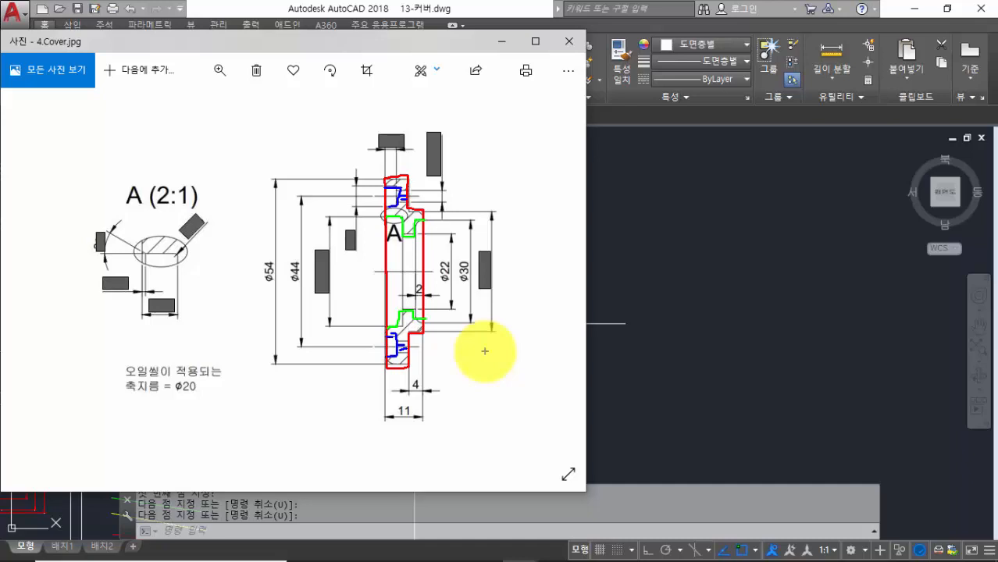
key("Escape")
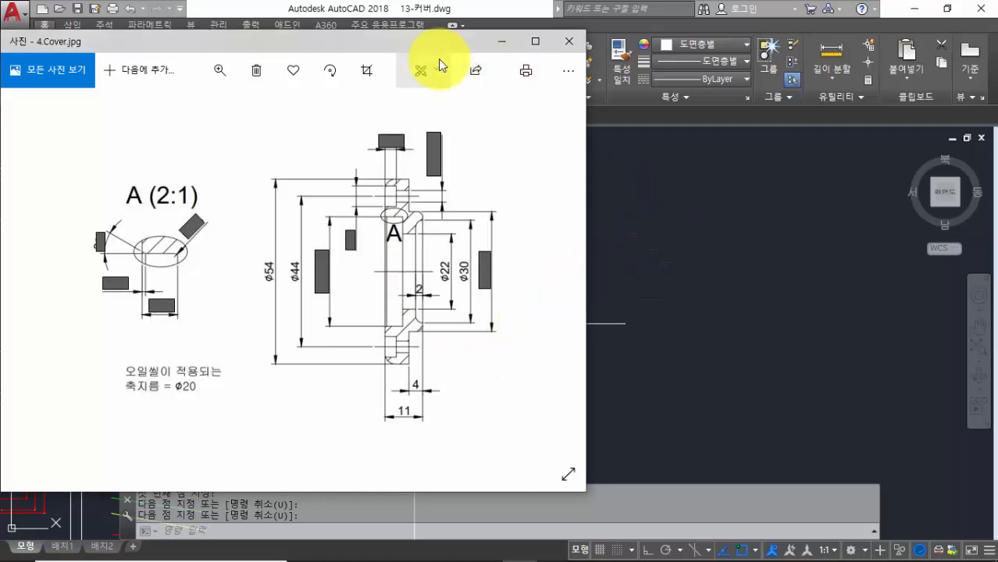
Arrange the Photos reference image and a restored, resized AutoCAD window side by side
left_click_drag(436, 49, 191, 67)
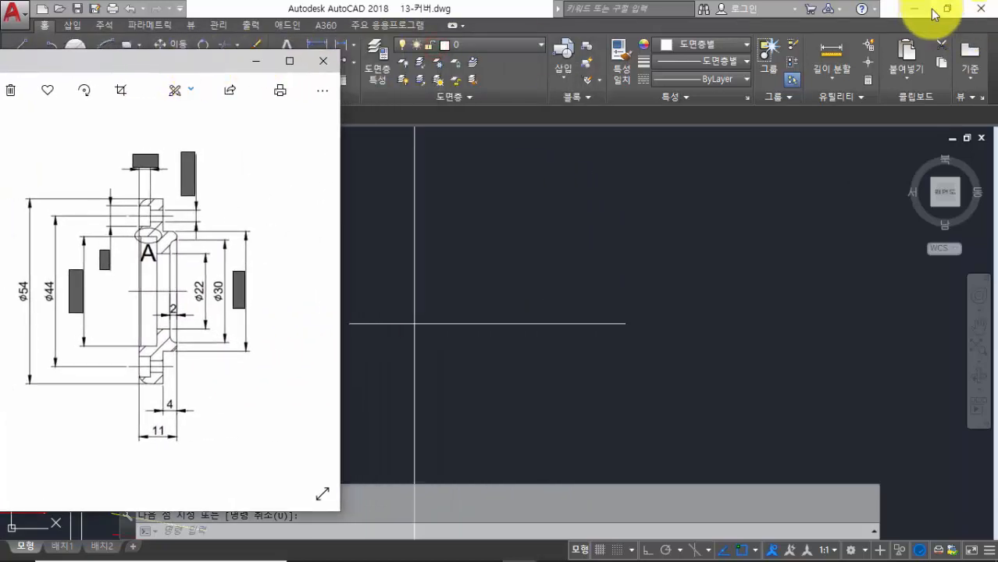
left_click(948, 7)
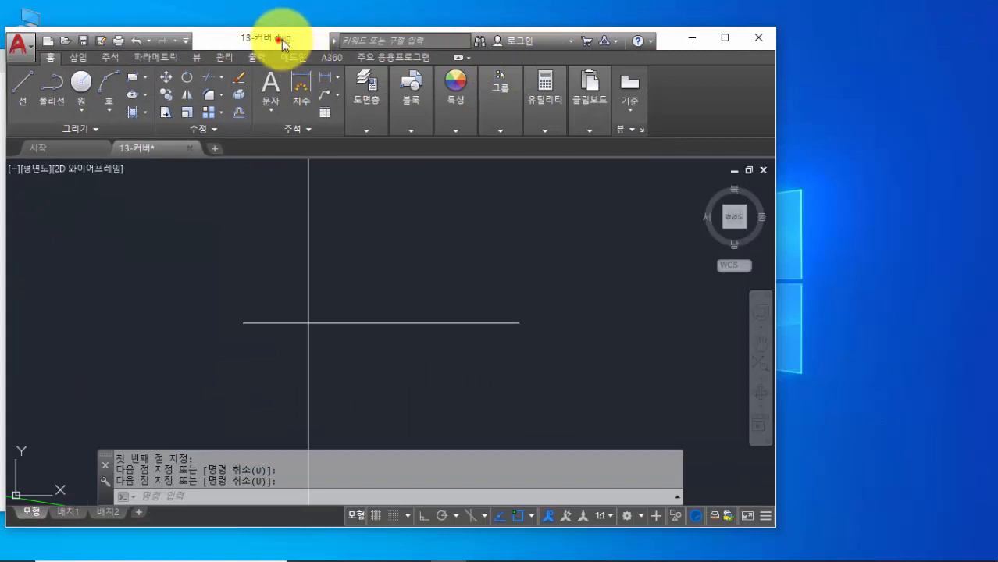
left_click_drag(278, 38, 499, 14)
left_click(145, 55)
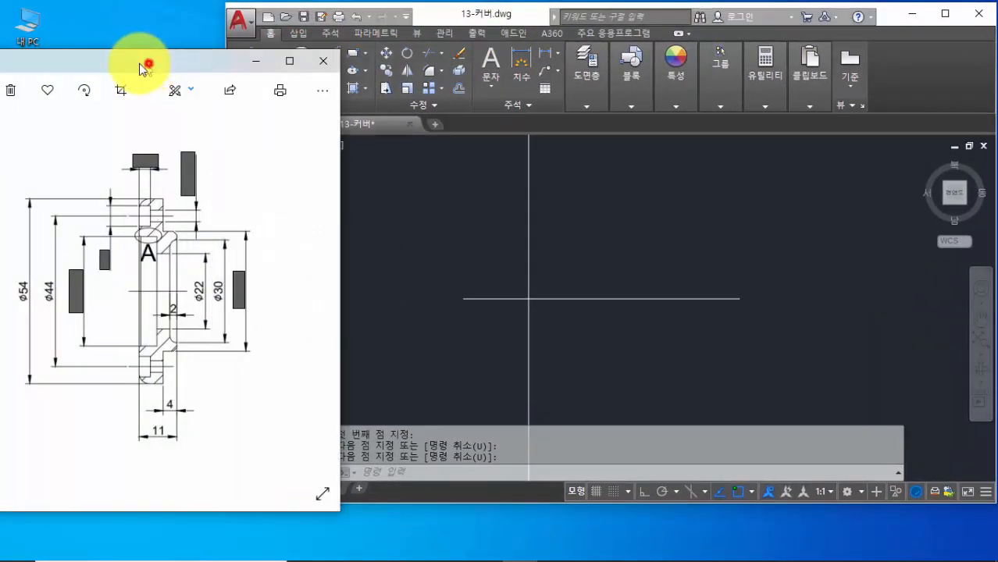
left_click_drag(144, 56, 128, 49)
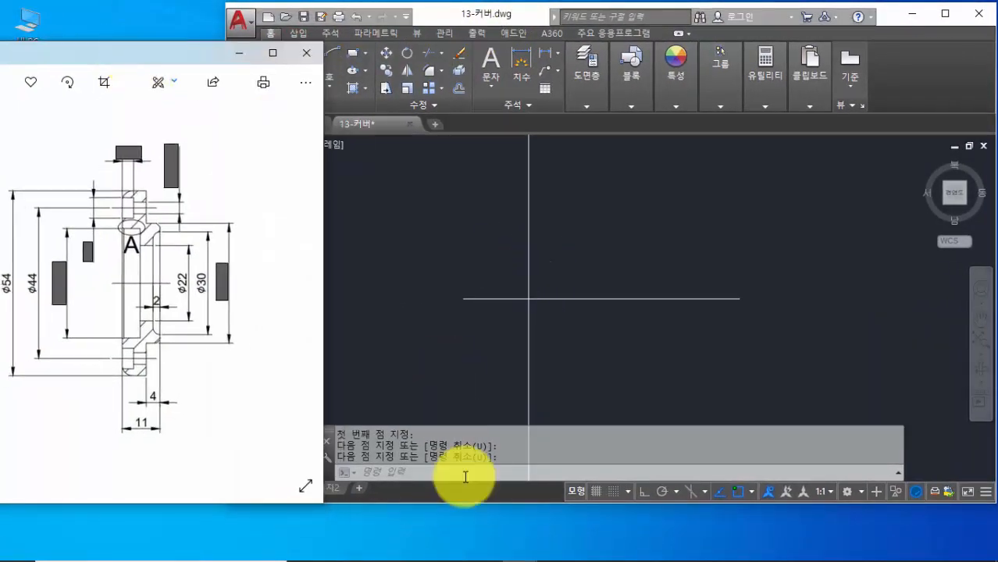
left_click(474, 399)
left_click_drag(228, 507, 244, 552)
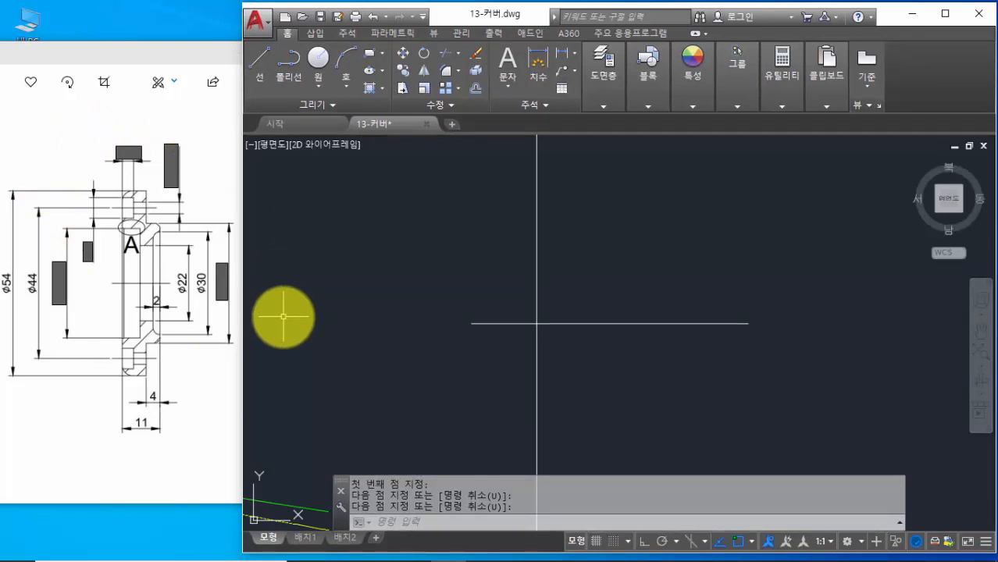
Offset the vertical line by 11 to the right to set the cover's overall width
left_click(582, 367)
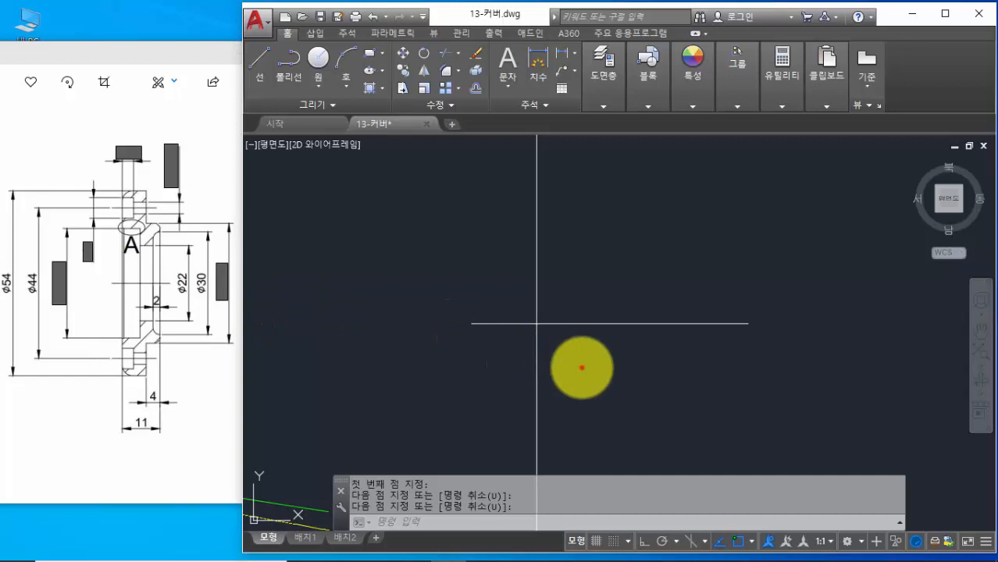
left_click(628, 402)
type("o")
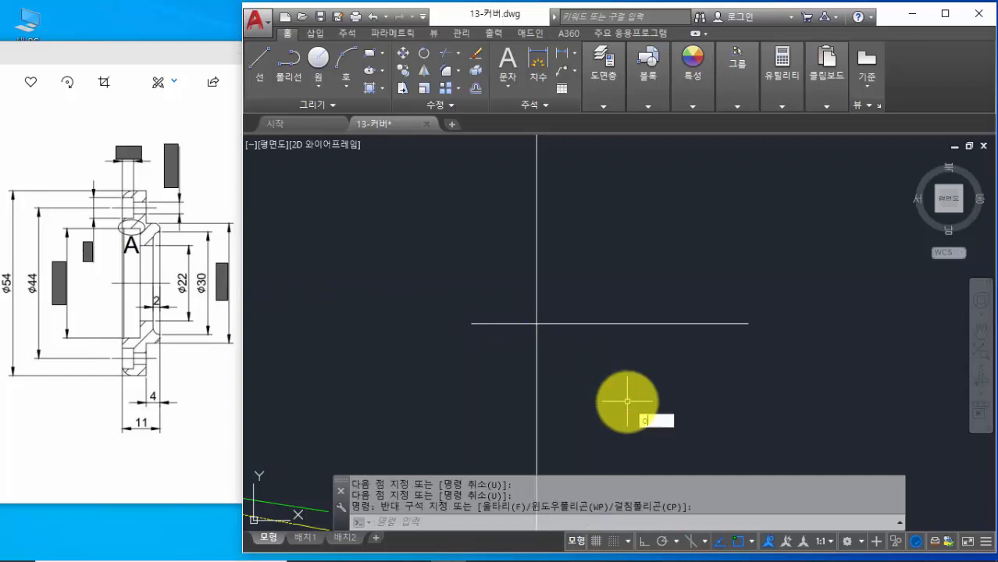
key("Return")
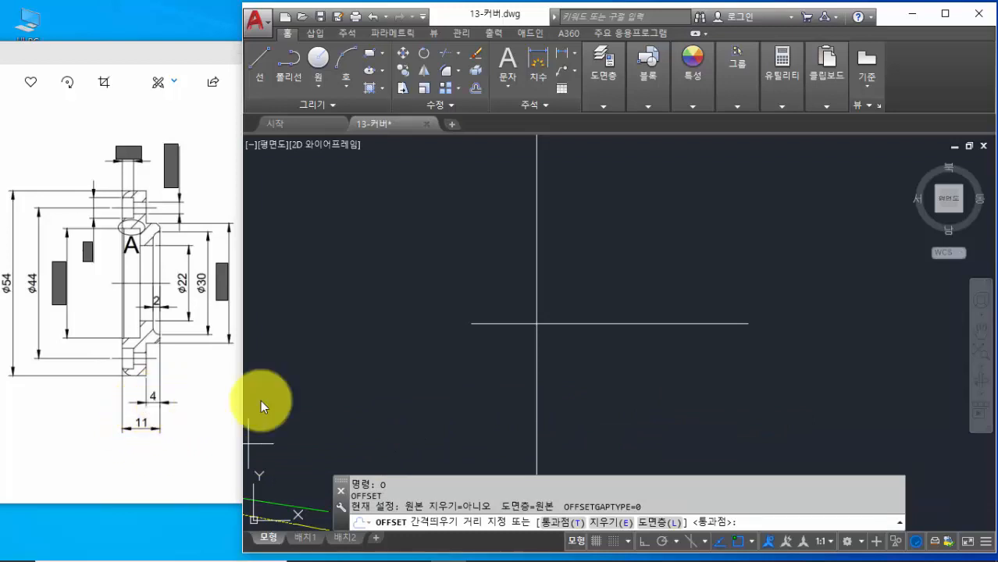
type("11")
key("Return")
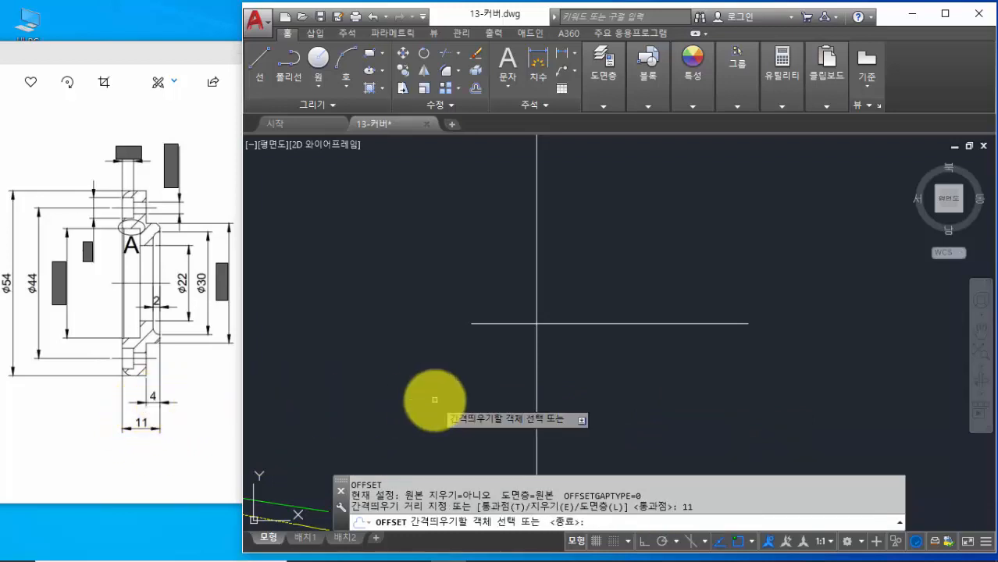
left_click(536, 291)
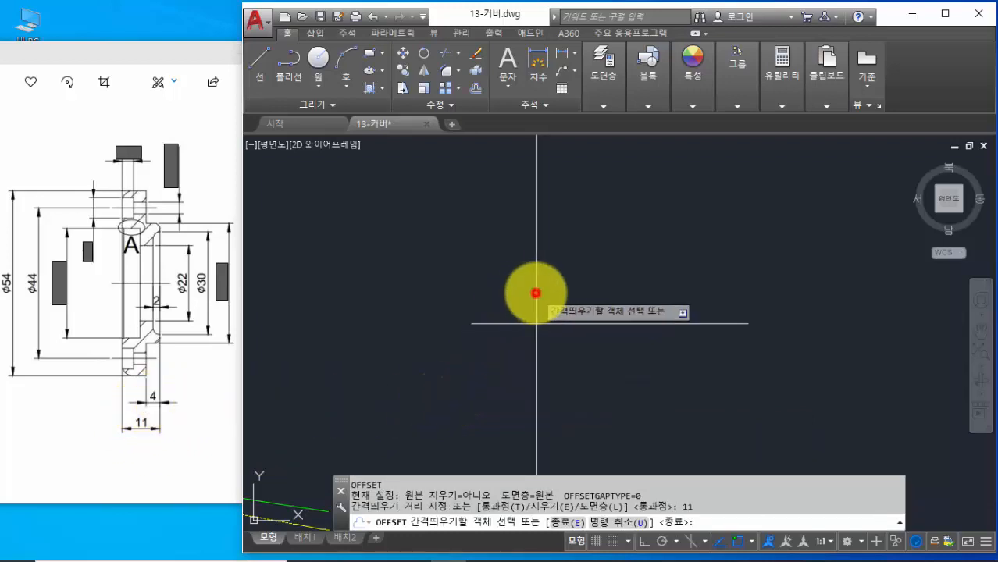
left_click(647, 292)
scroll(542, 344, "up", 4)
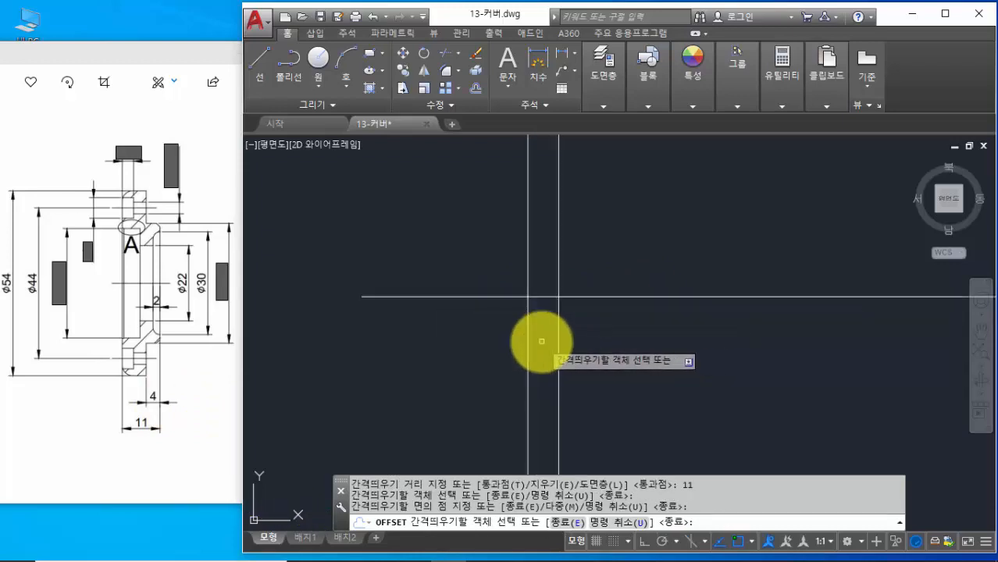
key("Return")
Offset the rightmost vertical line by 4 to the left to mark the flange's right face
key("Return")
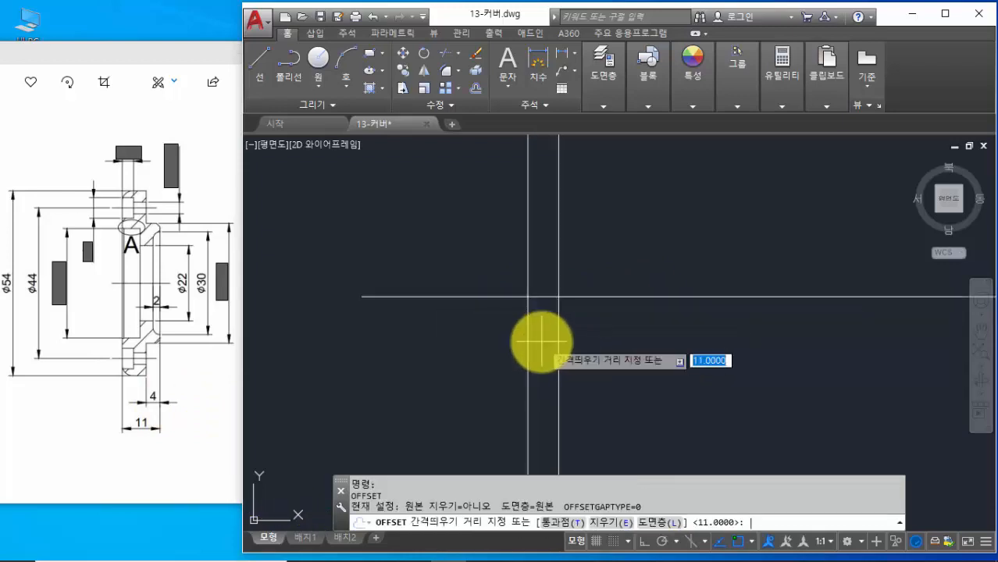
type("4")
key("Return")
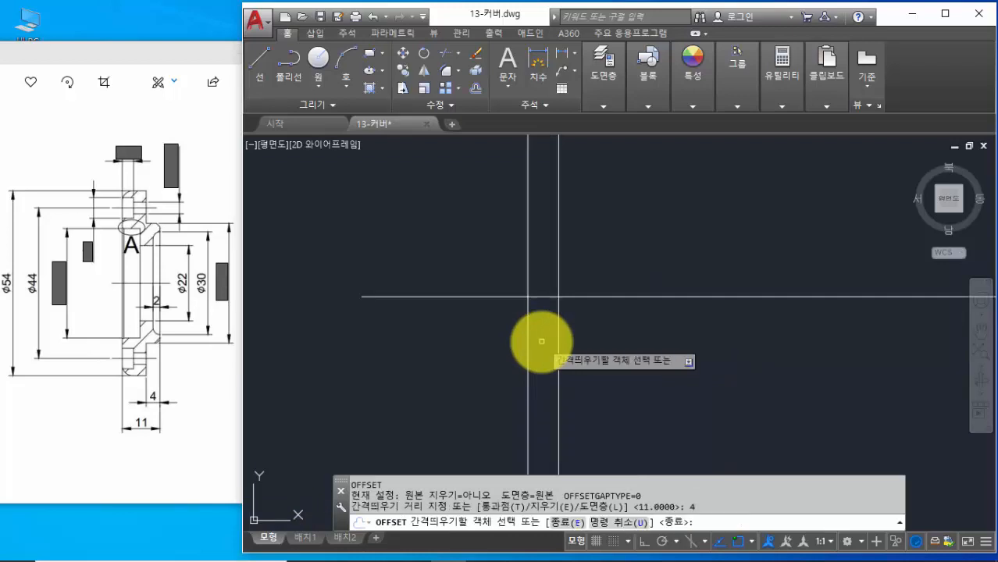
left_click(557, 262)
left_click(394, 252)
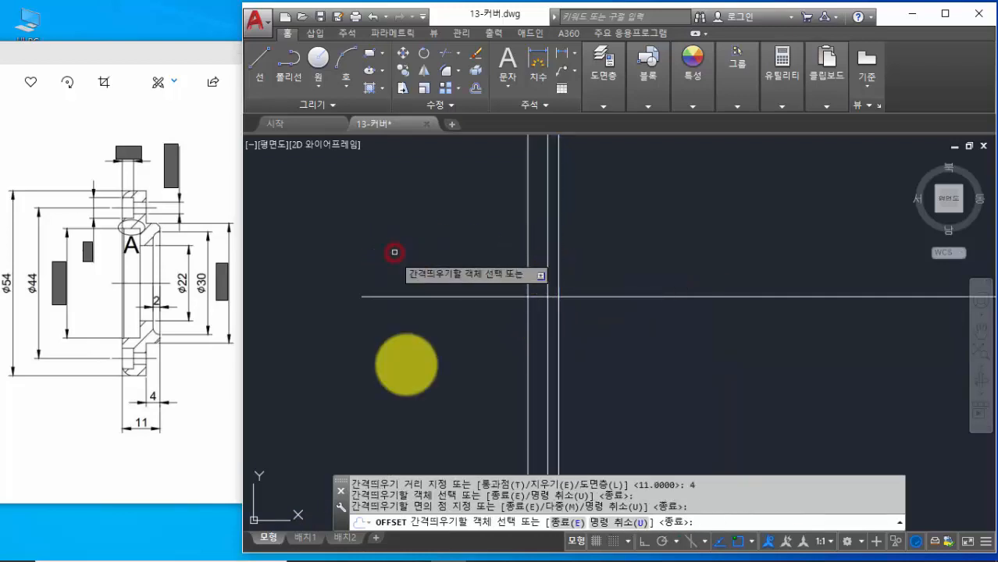
key("Return")
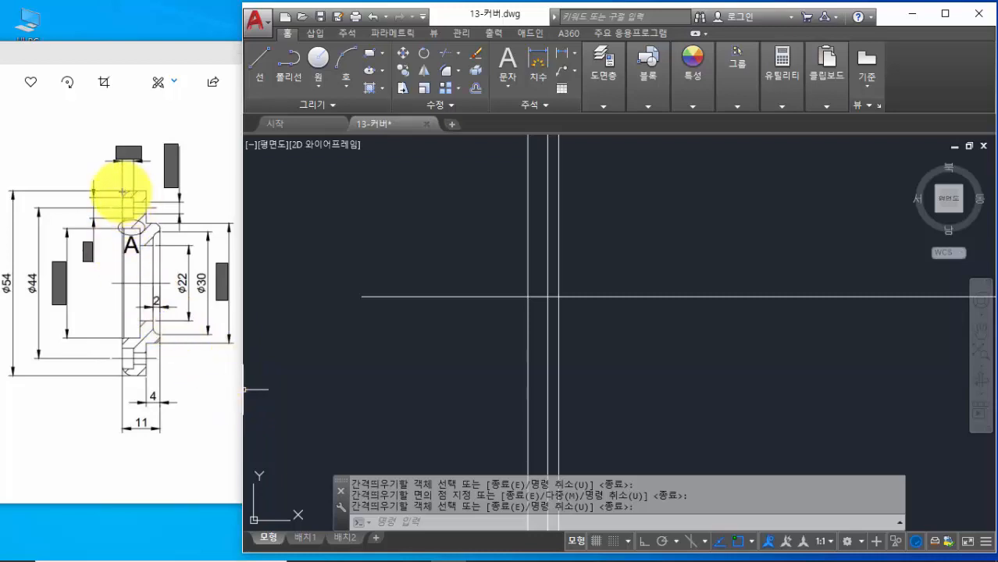
Examine the reference section's flange top edge and boss top edge, along with the masked boss diameter
left_click_drag(120, 192, 156, 191)
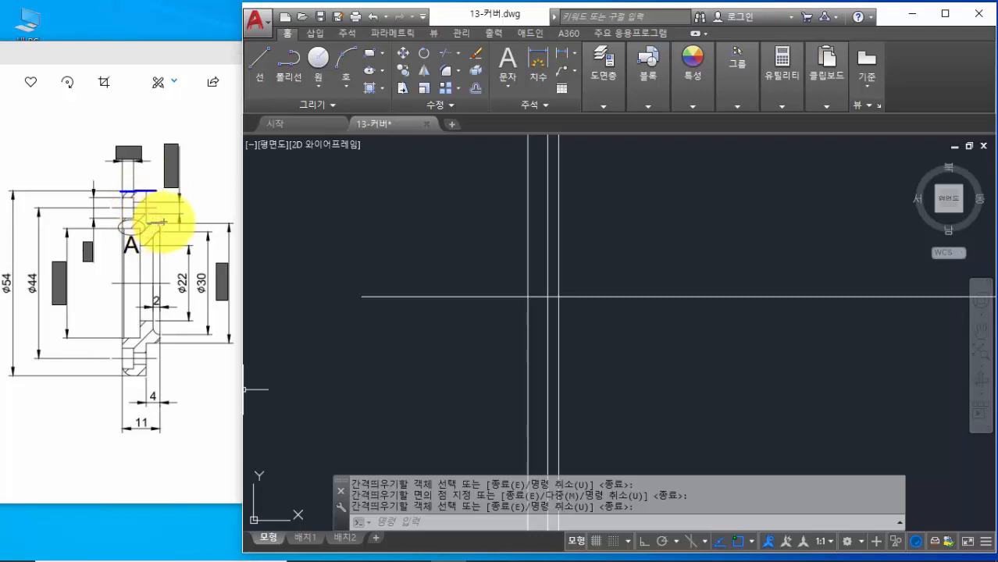
left_click_drag(162, 223, 149, 224)
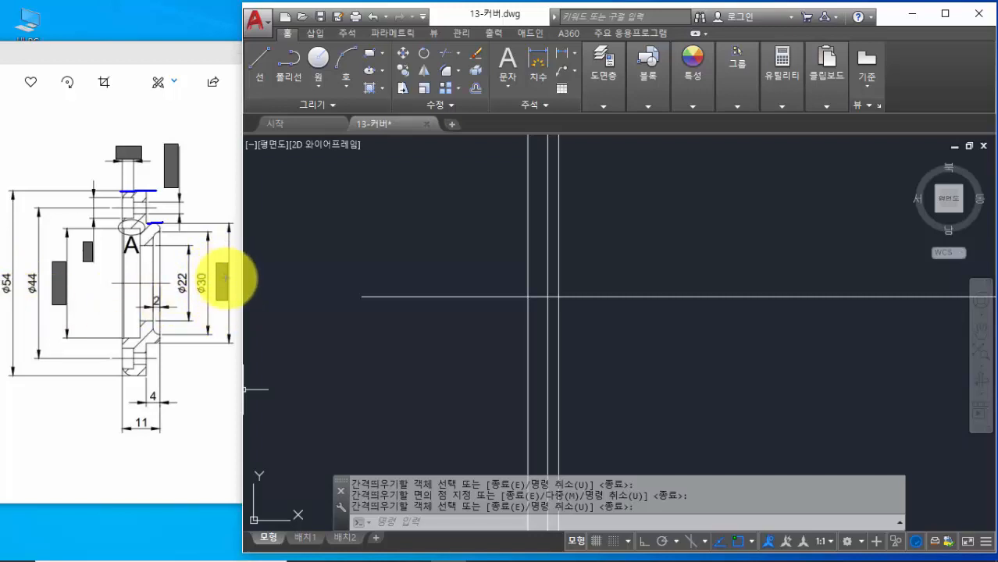
mouse_move(217, 274)
left_mouse_down()
mouse_move(223, 290)
mouse_move(245, 289)
mouse_move(237, 294)
mouse_move(247, 272)
left_mouse_up()
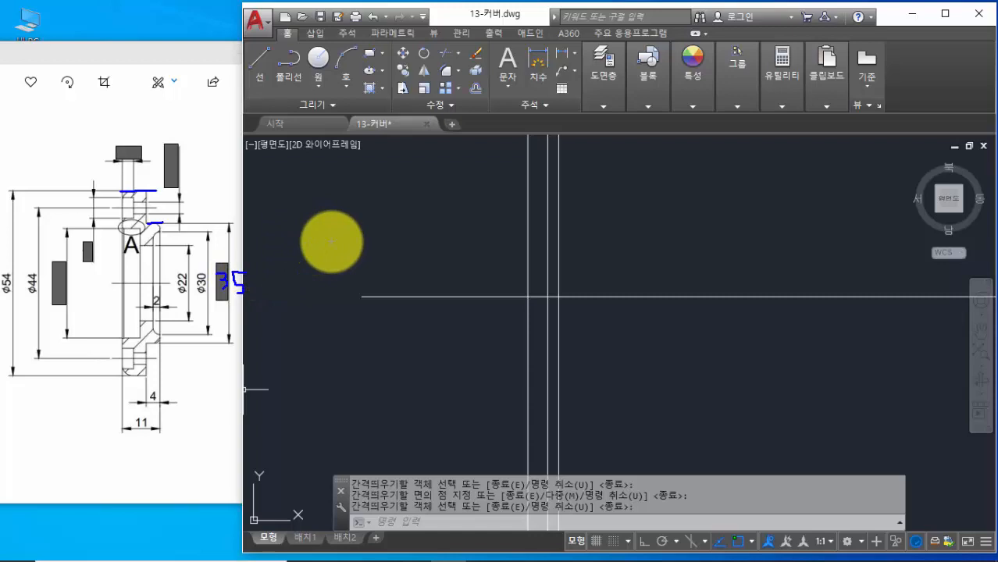
Offset the horizontal centerline by 54/2 above and below to set the flange's outer diameter
key("Escape")
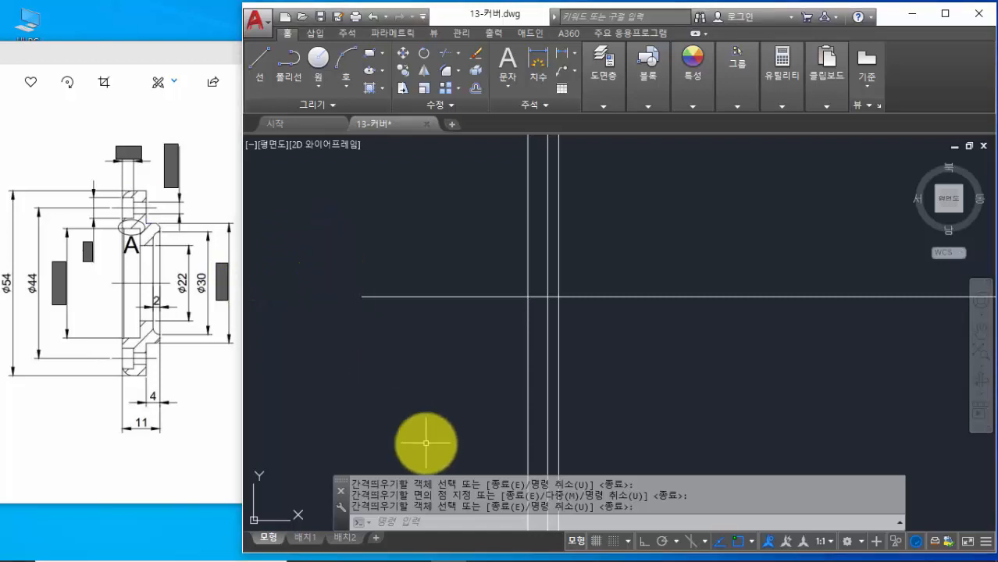
type("o")
key("Return")
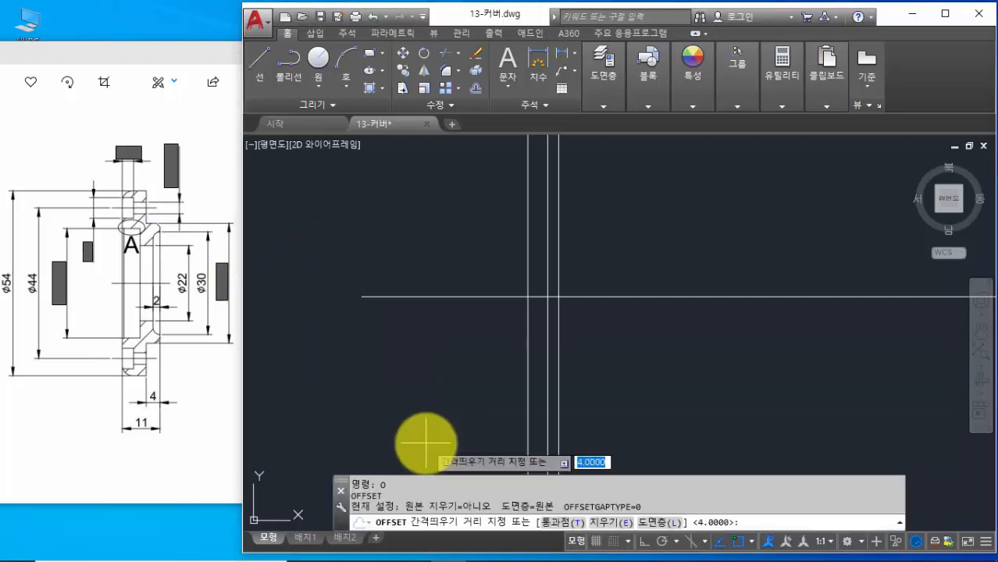
type("54/2")
key("Return")
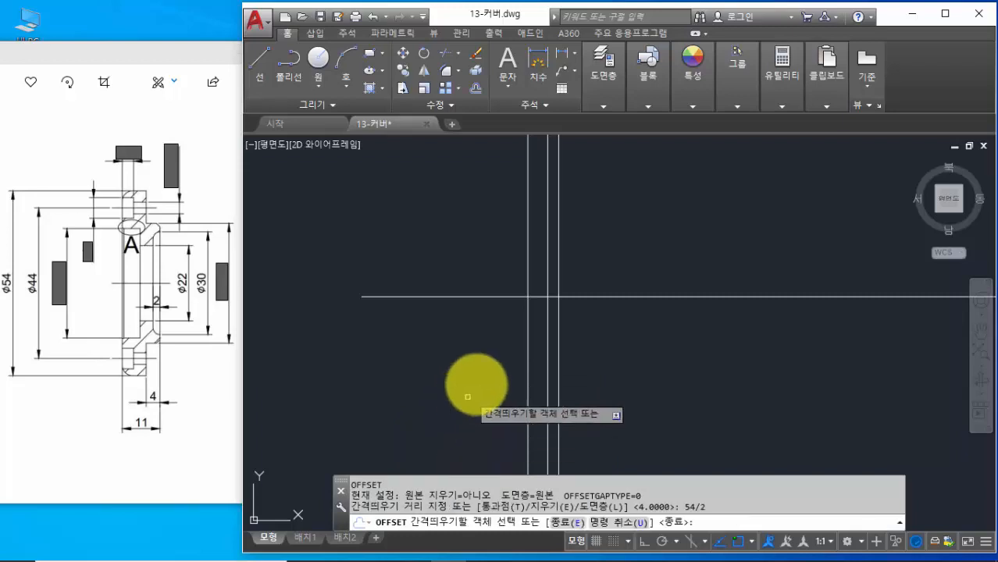
left_click(489, 297)
left_click(486, 221)
left_click(497, 297)
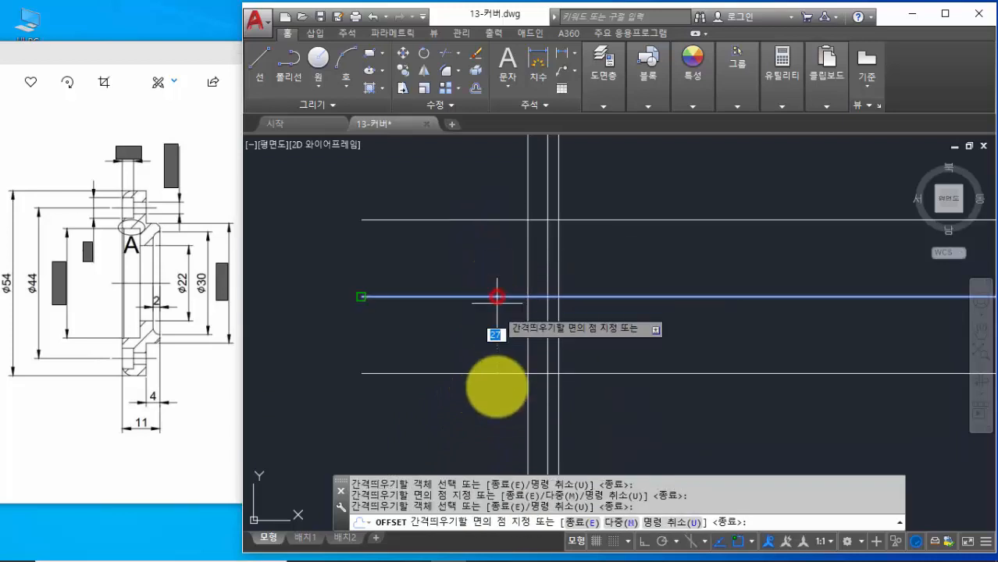
left_click(495, 391)
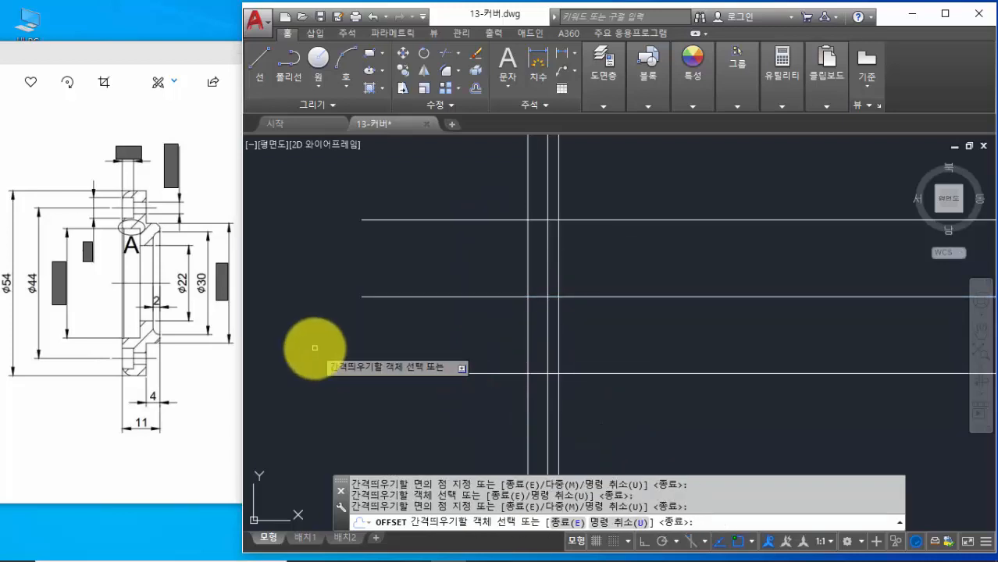
key("Return")
Offset the horizontal centerline by 35/2 above and below to set the boss's outer diameter
key("Return")
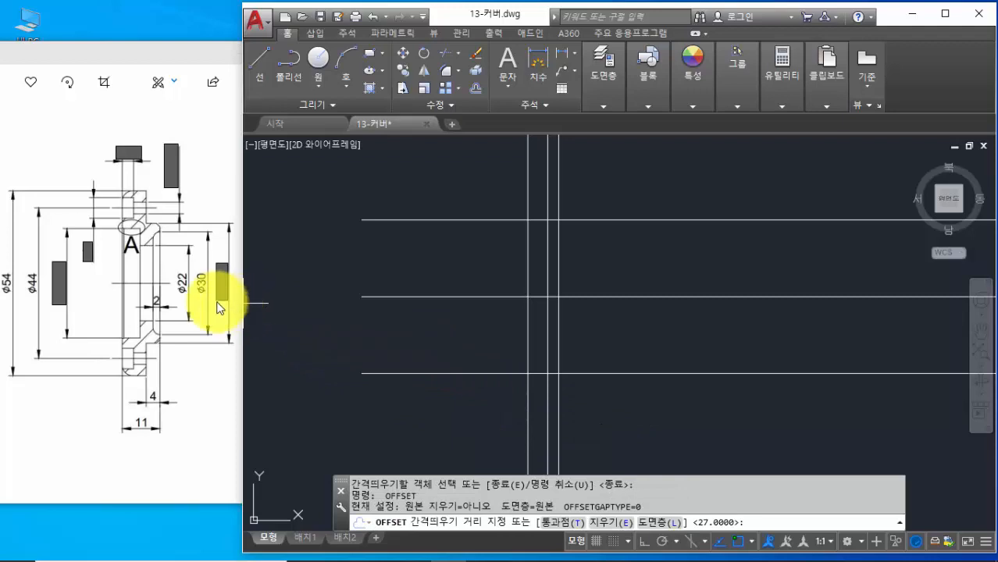
type("35/2")
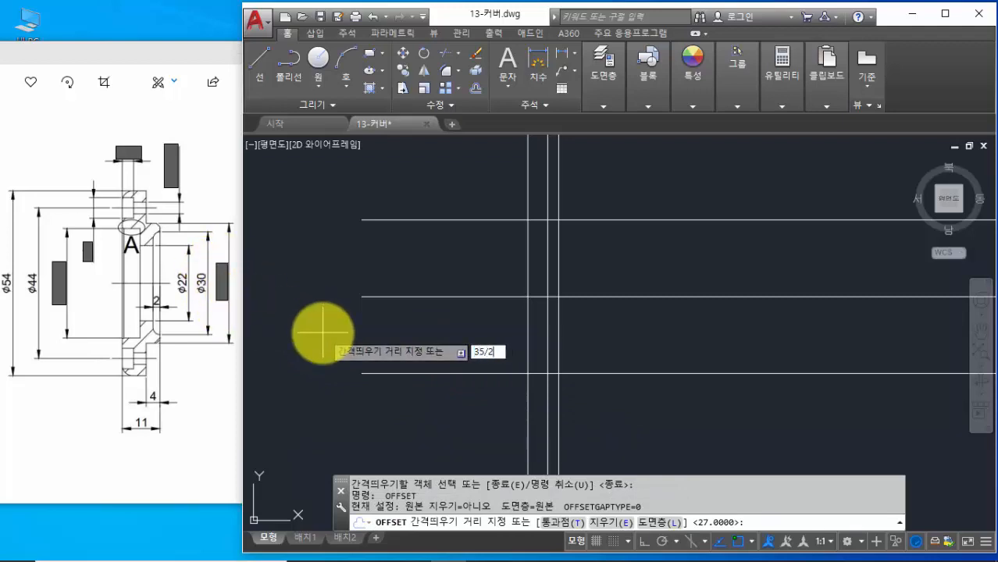
key("Return")
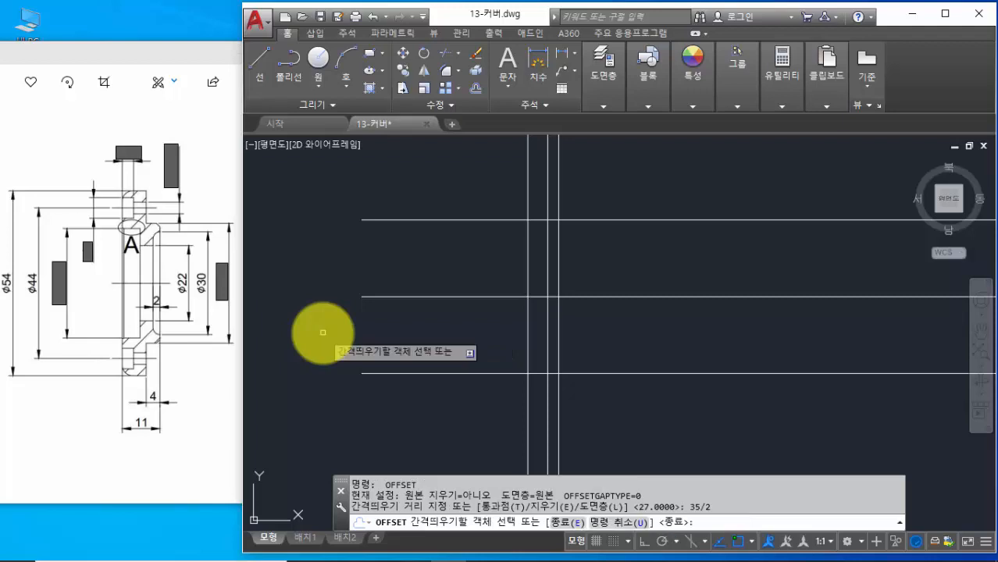
left_click(582, 297)
left_click(592, 297)
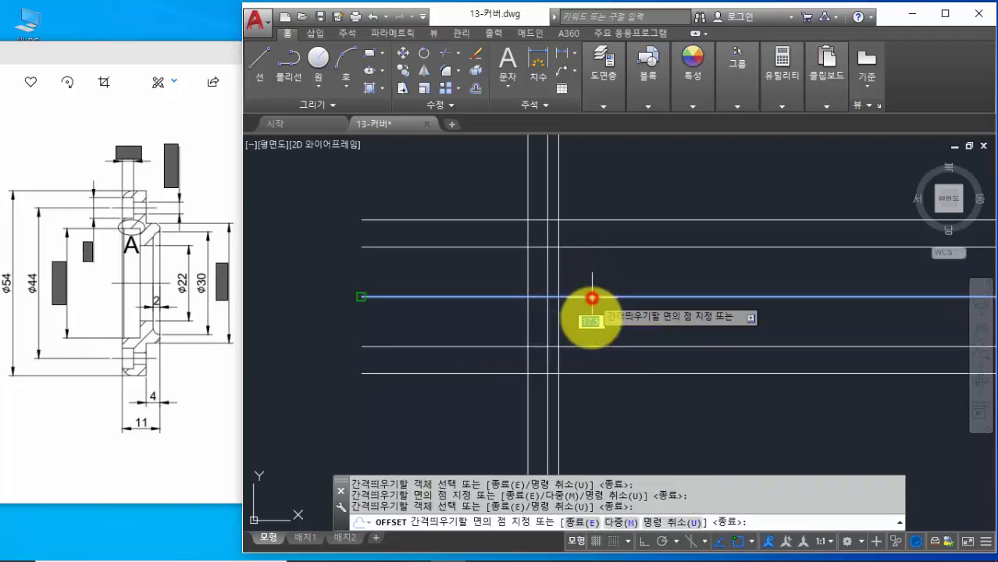
left_click(590, 343)
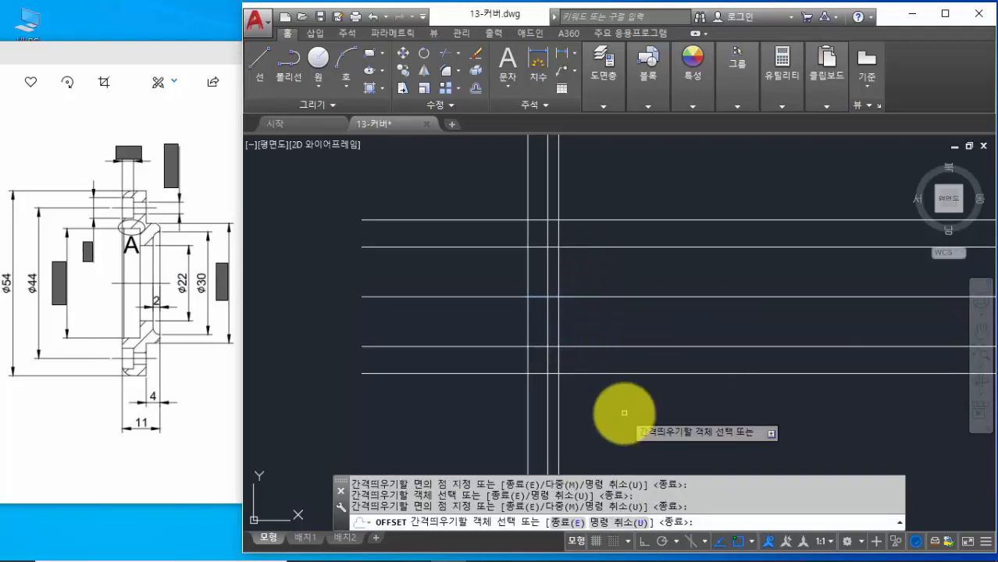
key("Return")
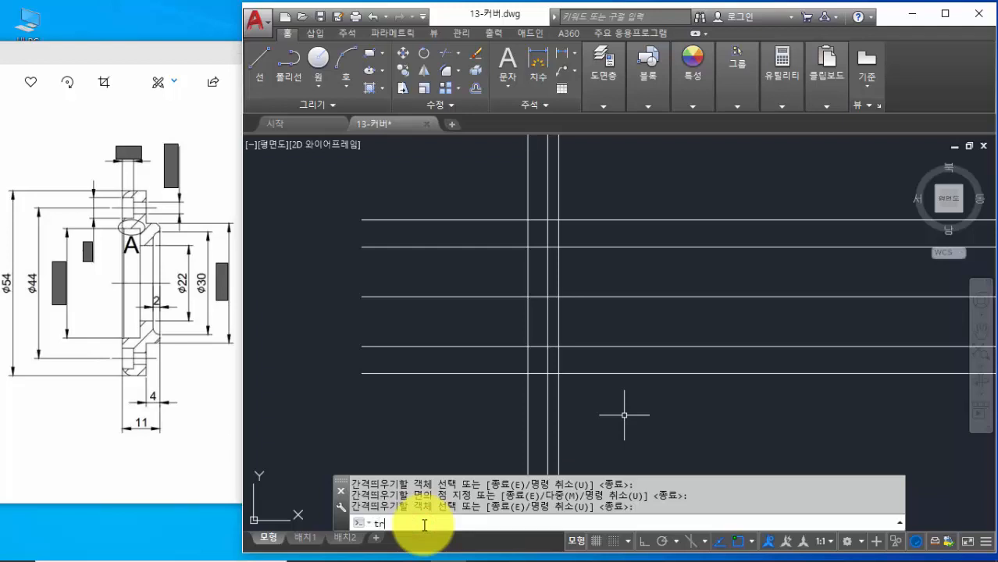
Trim all line ends extending beyond the outermost lines, leaving an 11 by 54 rectangular outline with its inner lines
key("Return")
key("Return")
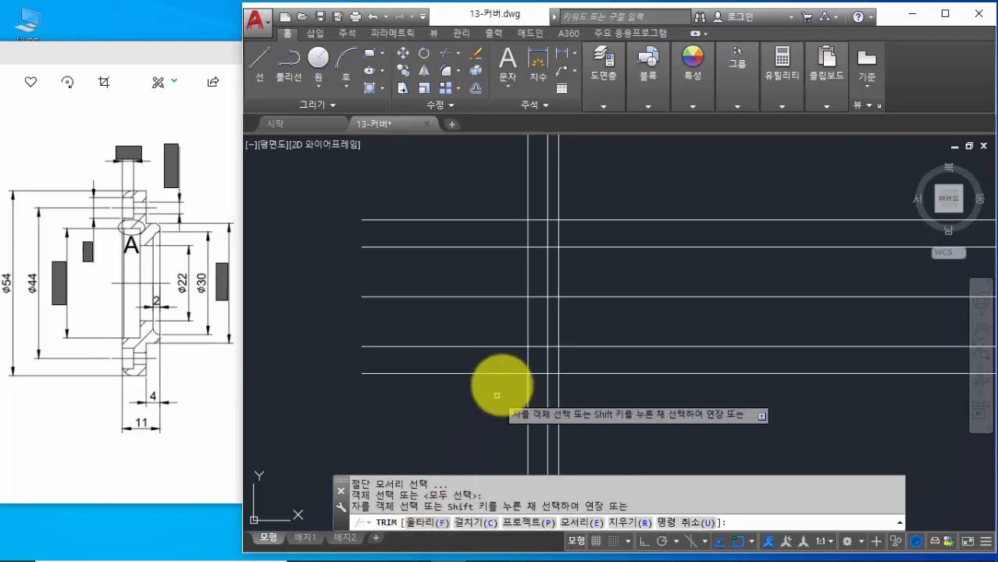
left_click(693, 186)
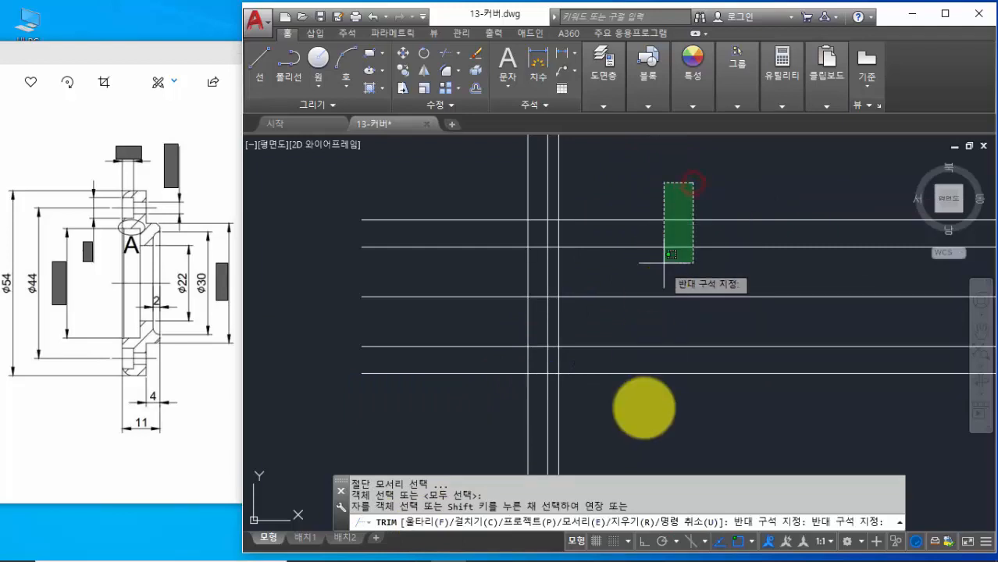
left_click(640, 432)
left_click(603, 412)
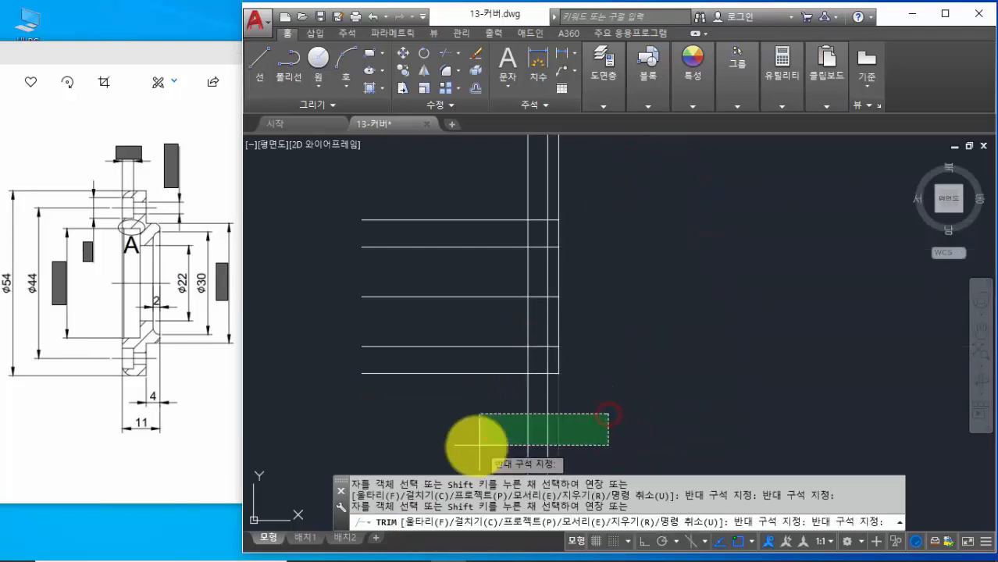
left_click(473, 447)
left_click(451, 396)
left_click(391, 189)
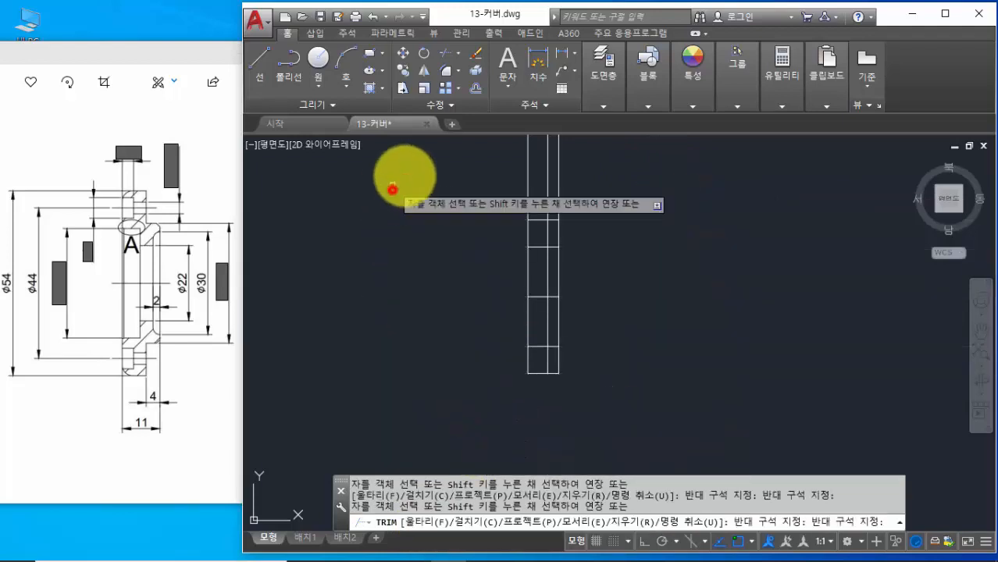
left_click(457, 164)
left_click(595, 191)
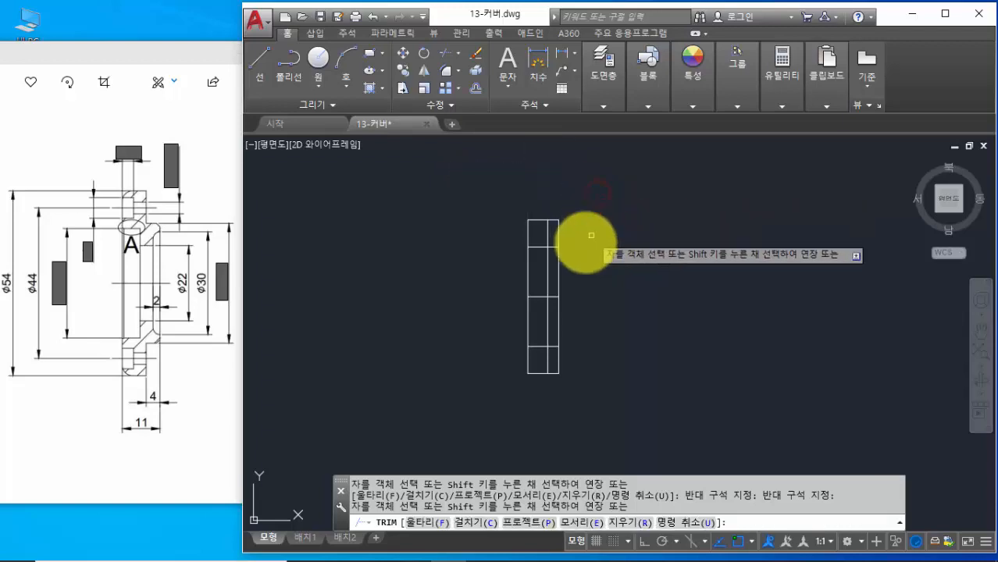
Trim the upper and lower corner pieces beside the flange, outside the boss diameter, to form the stepped outline
scroll(585, 245, "up", 2)
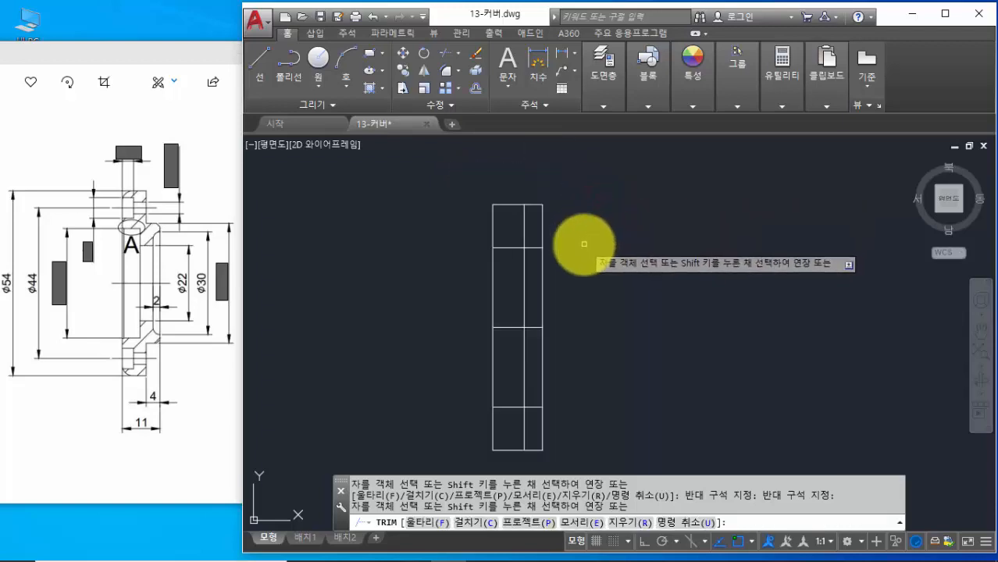
left_click(602, 166)
left_click(584, 196)
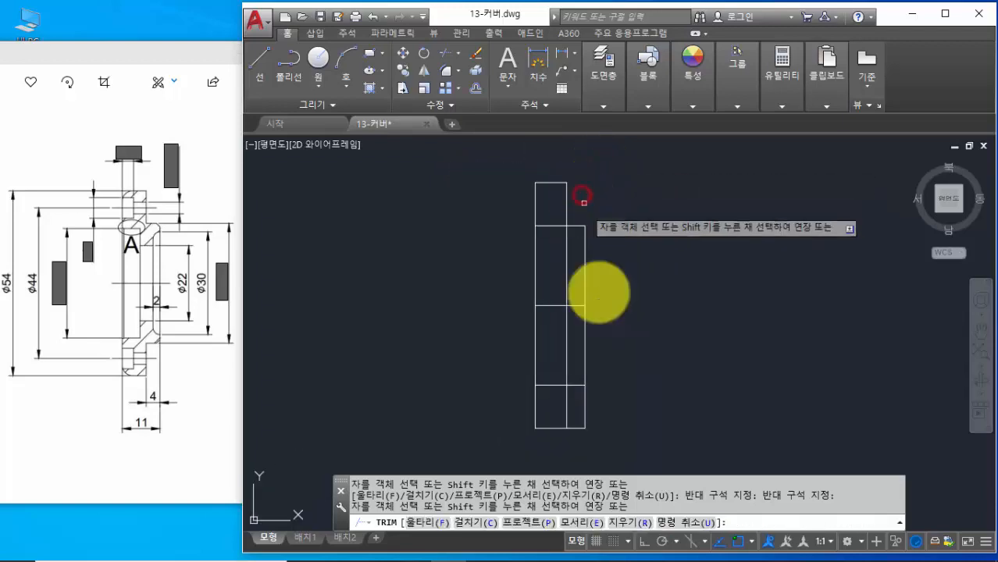
left_click(600, 452)
left_click(575, 422)
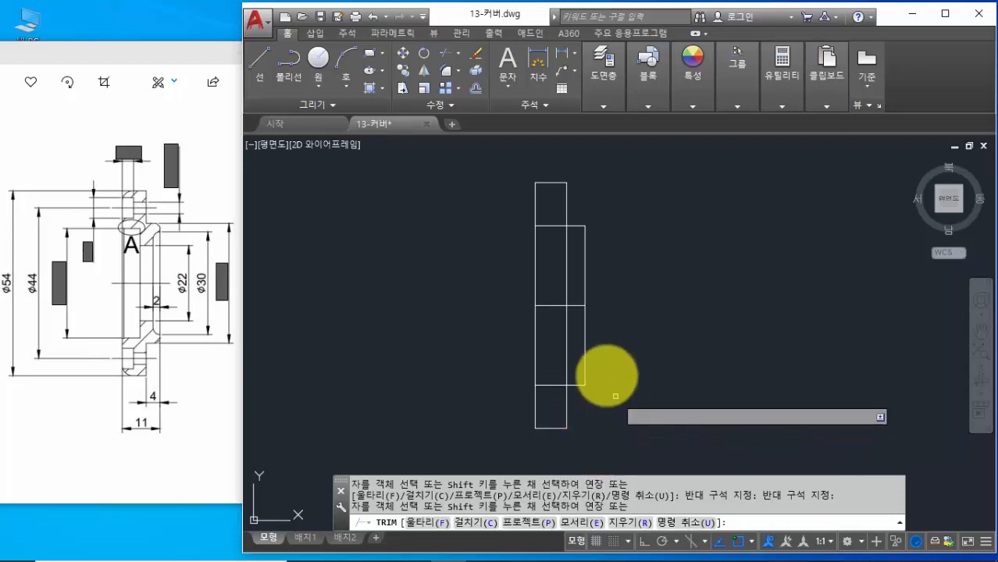
Trim the boss edge lines inside the flange and the flange face line inside the boss, keeping the centerline
left_click(546, 227)
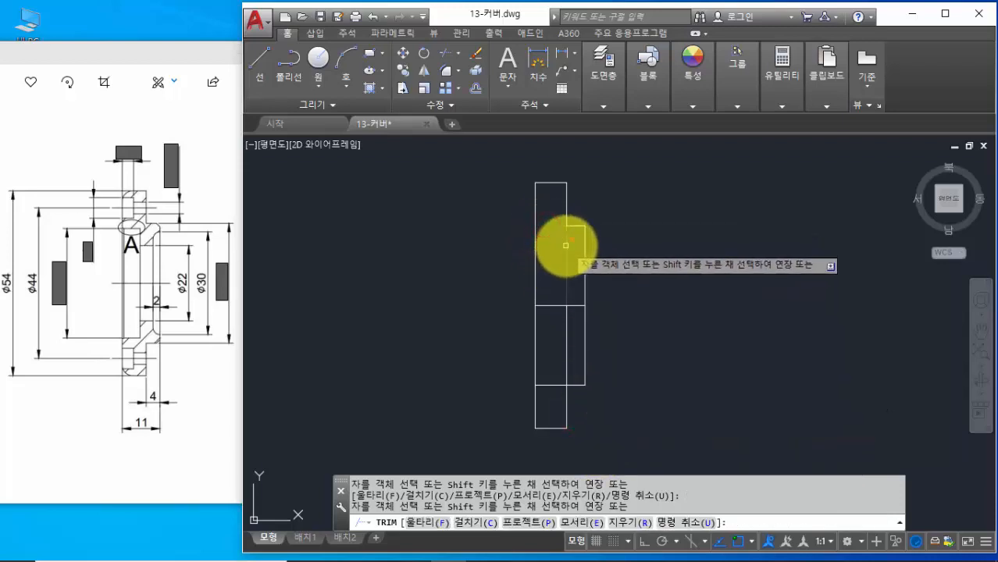
left_click(567, 247)
left_click(567, 325)
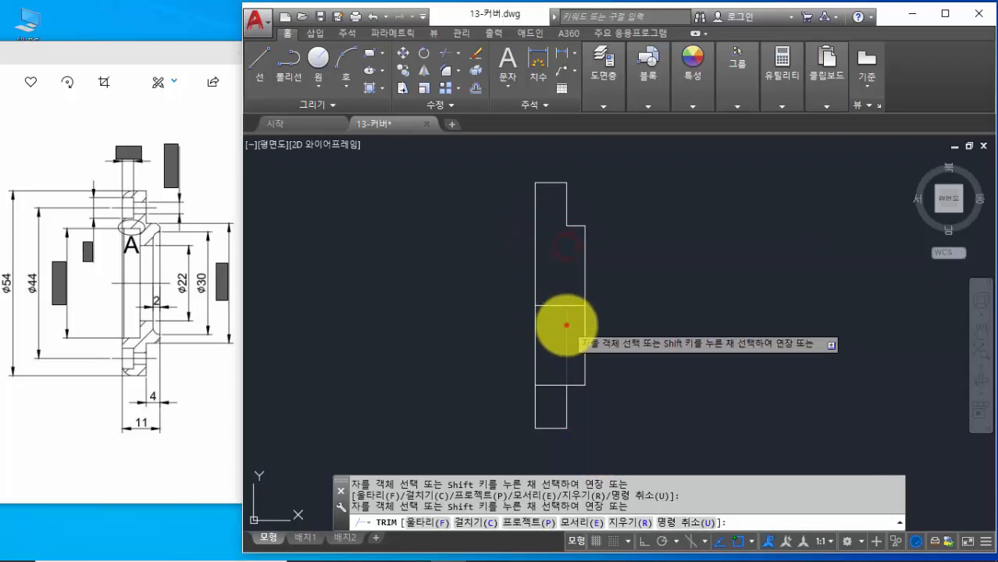
left_click(551, 385)
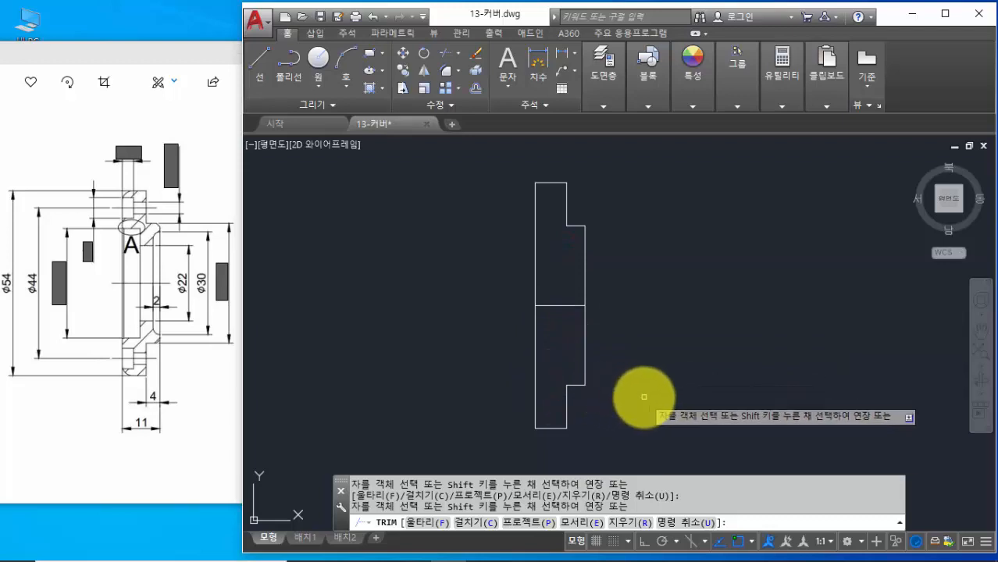
key("Return")
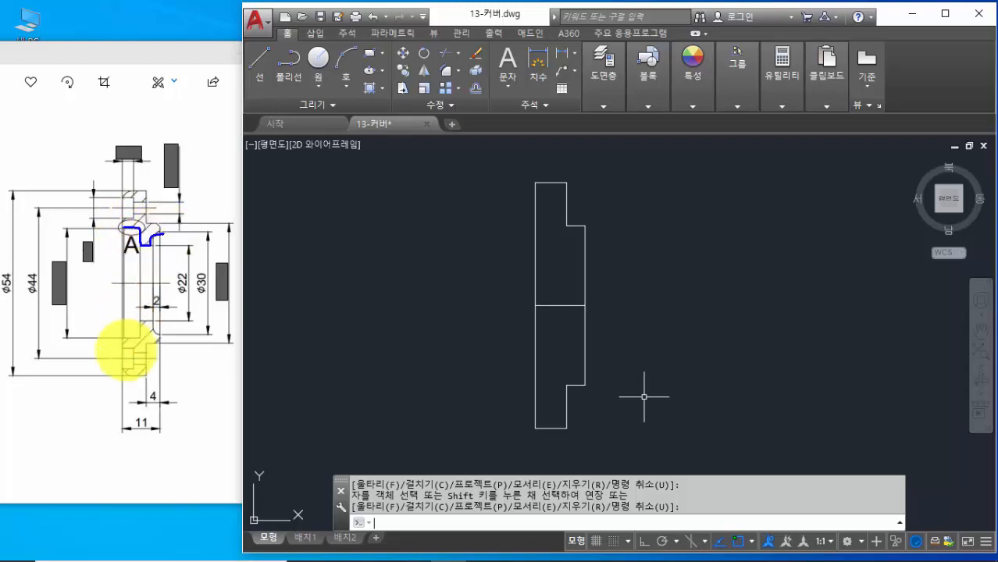
Examine the reference section's inner bore profile, along with the masked recess diameter and the recess depth
left_click(124, 337)
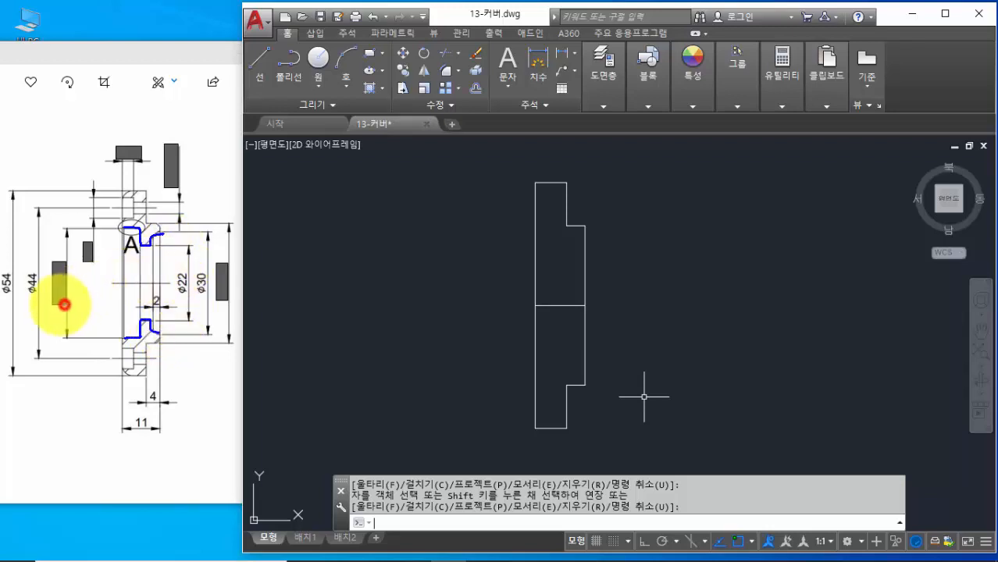
mouse_move(64, 305)
left_mouse_down()
mouse_move(50, 280)
mouse_move(60, 256)
mouse_move(74, 286)
mouse_move(61, 307)
left_mouse_up()
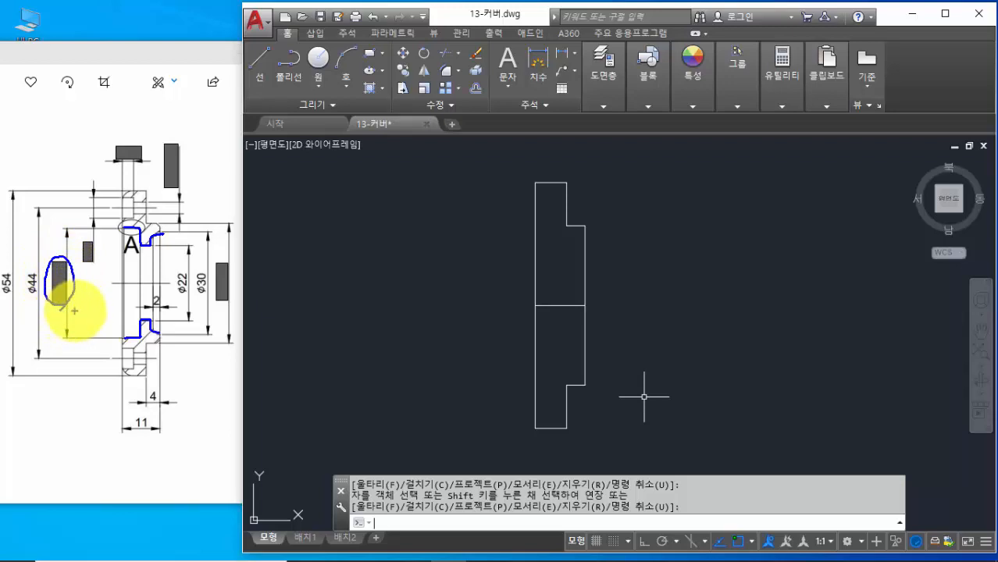
mouse_move(76, 311)
left_mouse_down()
mouse_move(81, 324)
mouse_move(104, 319)
left_mouse_up()
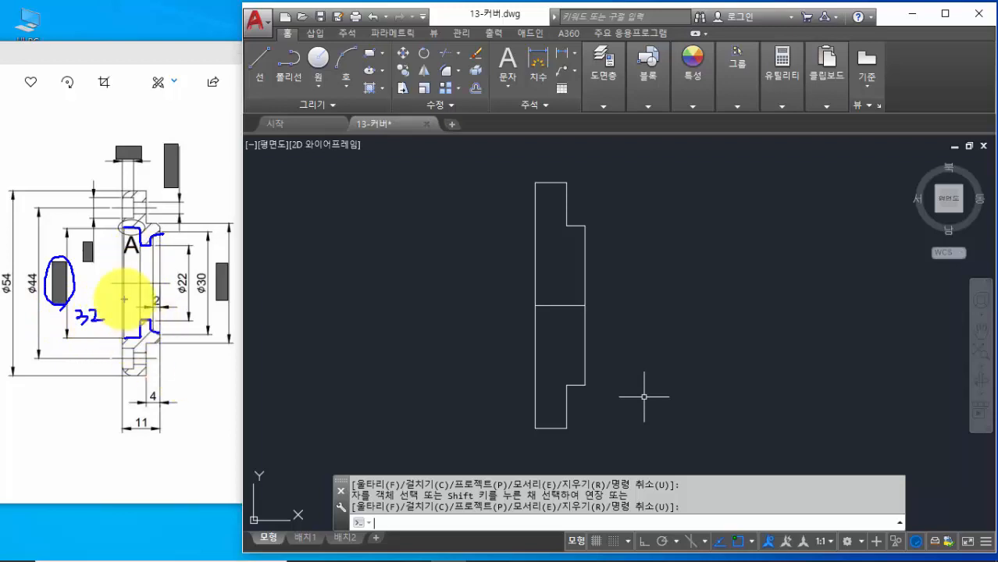
left_click(123, 267)
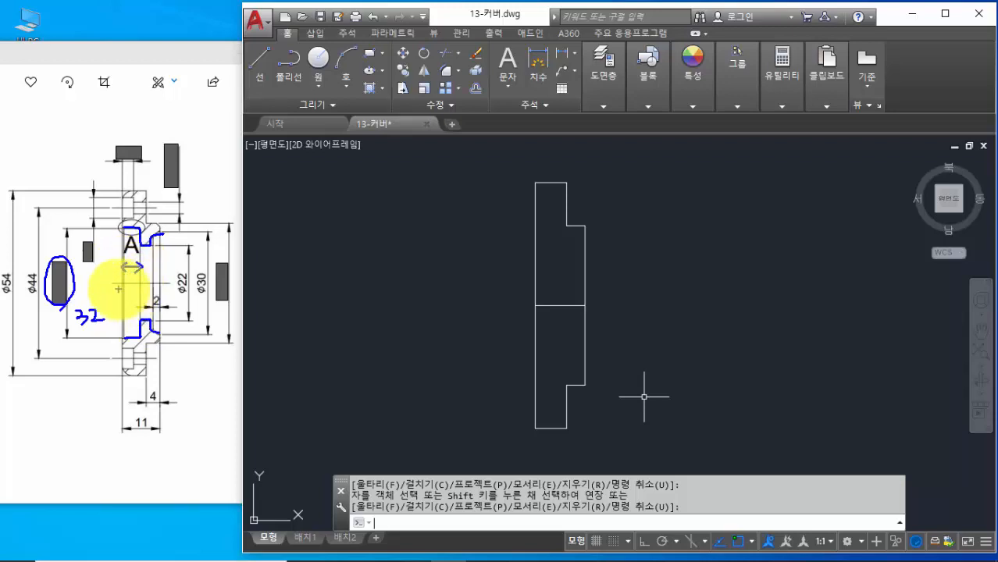
left_click(120, 284)
left_click(126, 297)
left_click_drag(117, 288, 136, 300)
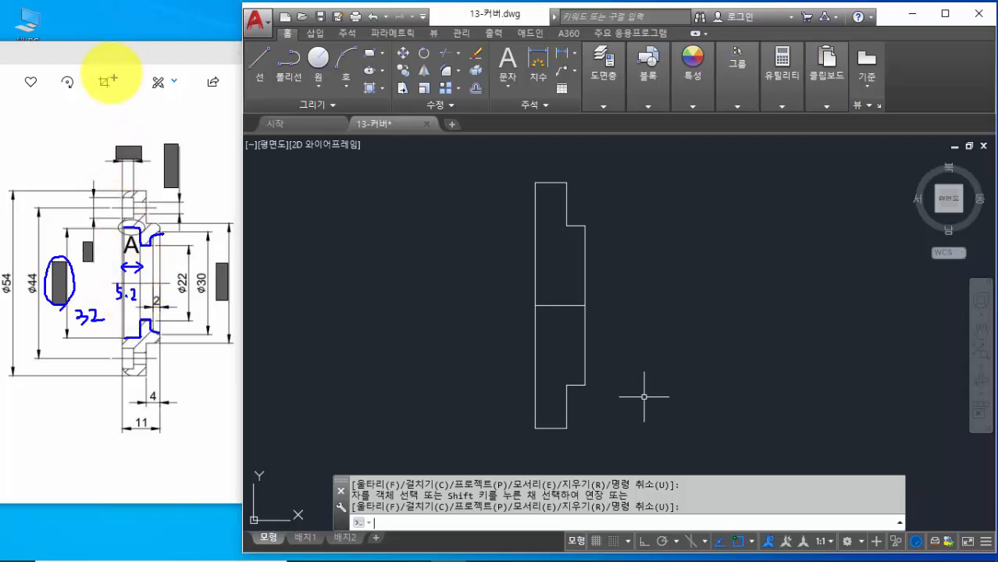
key("Escape")
Shift the reference image to examine detail A's masked width against the section's recess depth, and move it back beside the drawing
left_click_drag(108, 59, 301, 55)
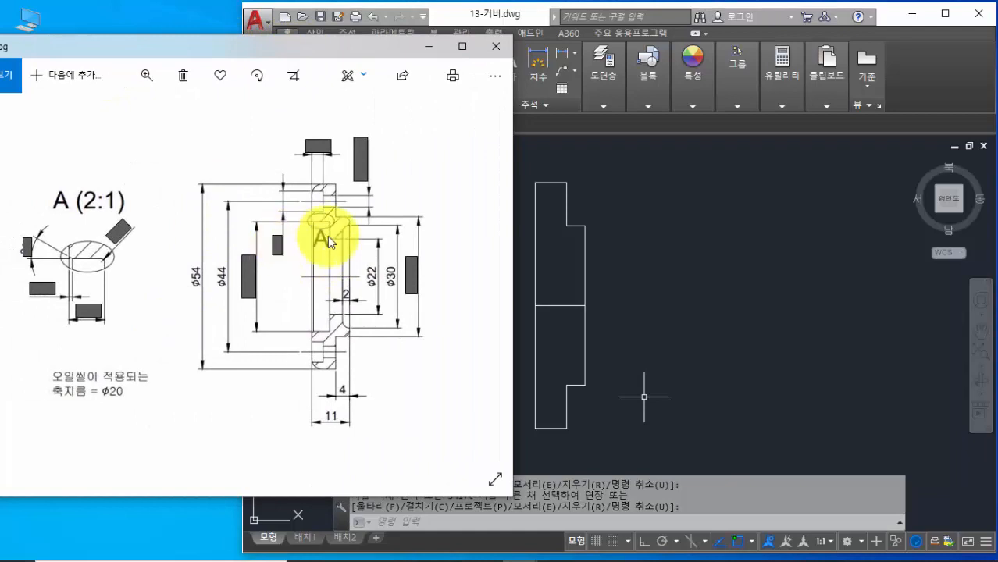
left_click(100, 317)
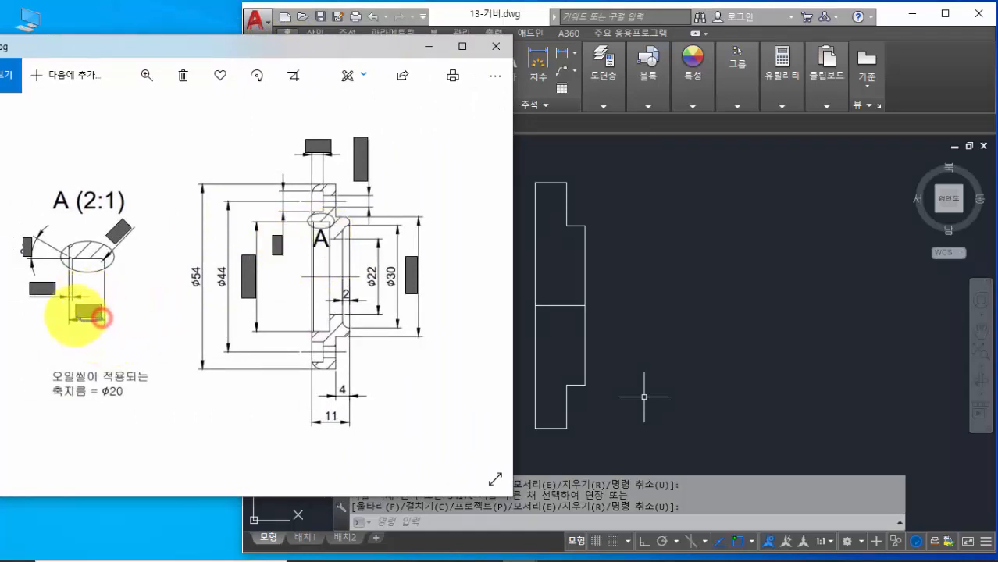
left_click_drag(100, 317, 89, 302)
left_click(313, 287)
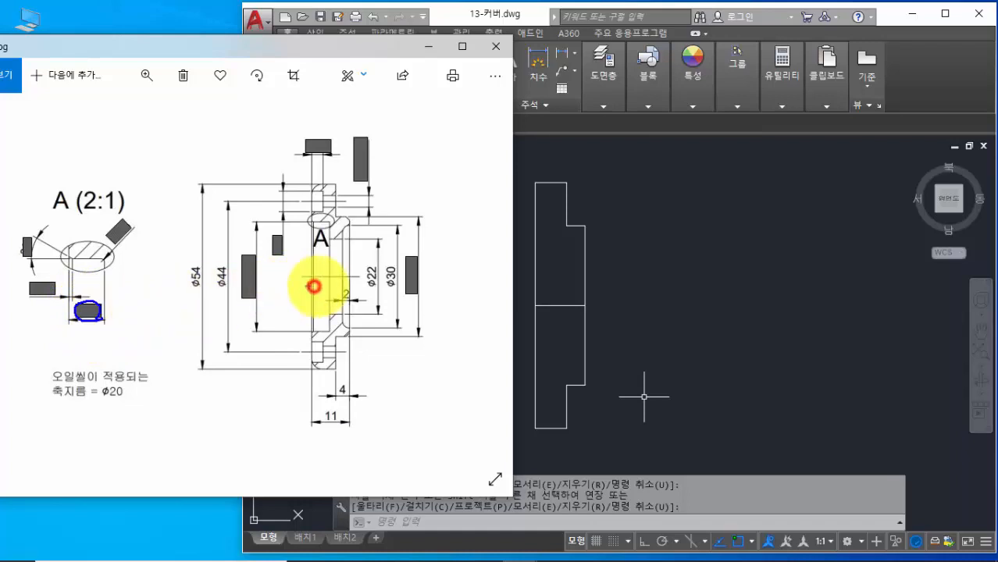
mouse_move(313, 287)
left_mouse_down()
mouse_move(329, 286)
mouse_move(324, 293)
left_mouse_up()
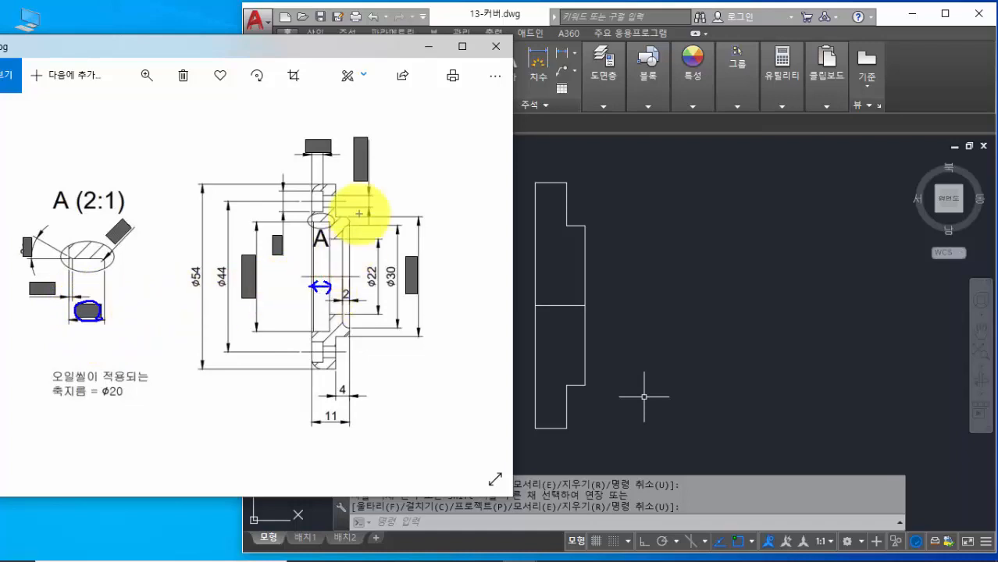
key("Escape")
left_click_drag(383, 49, 200, 57)
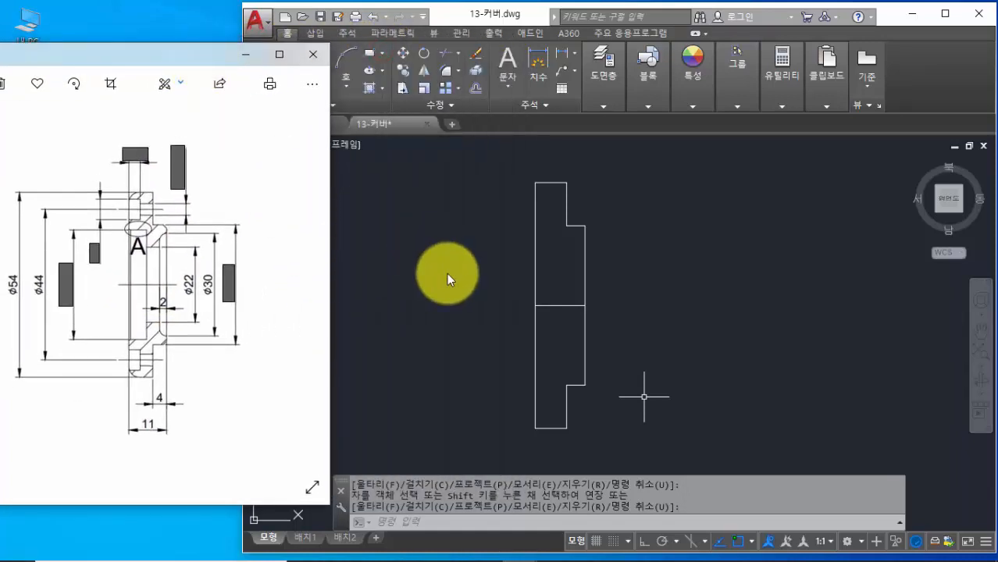
Offset the centerline by 32/2 to both sides to draw the recess diameter lines
left_click(445, 274)
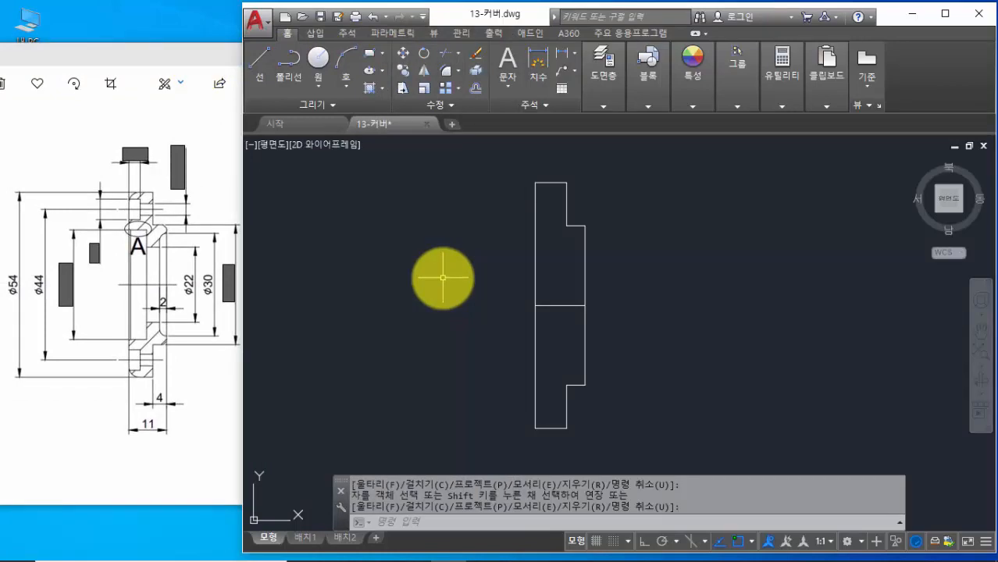
key("Return")
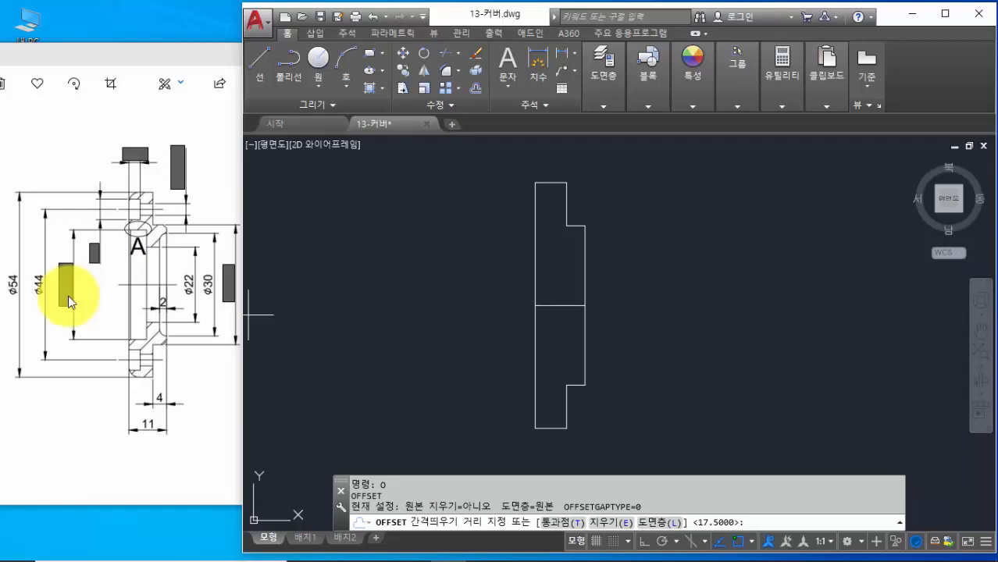
type("32")
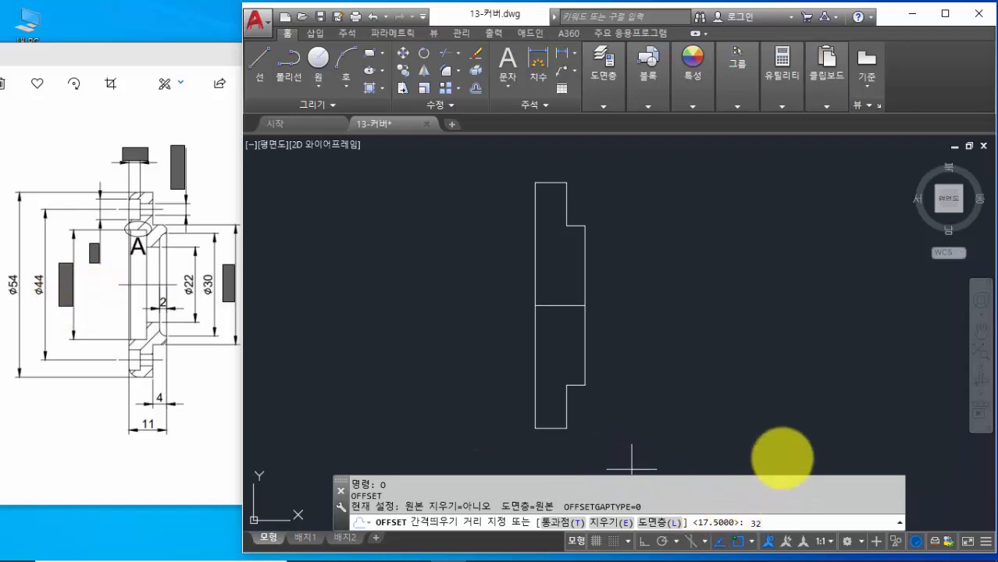
type("/2")
key("Return")
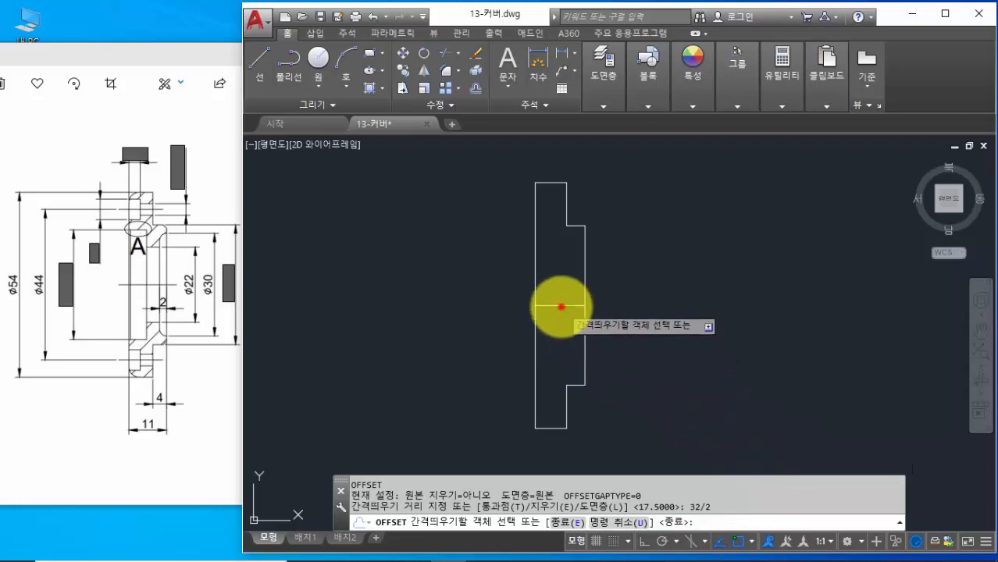
left_click(563, 304)
left_click(564, 274)
left_click(564, 305)
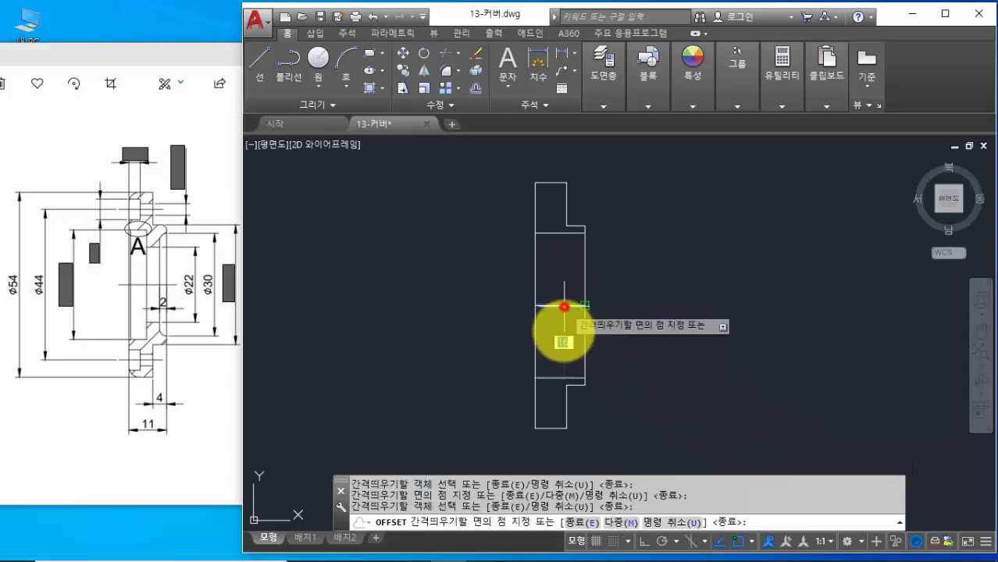
left_click(565, 336)
key("Return")
Offset the centerline by 30/2 to both sides for the 30 mm diameter lines
key("Return")
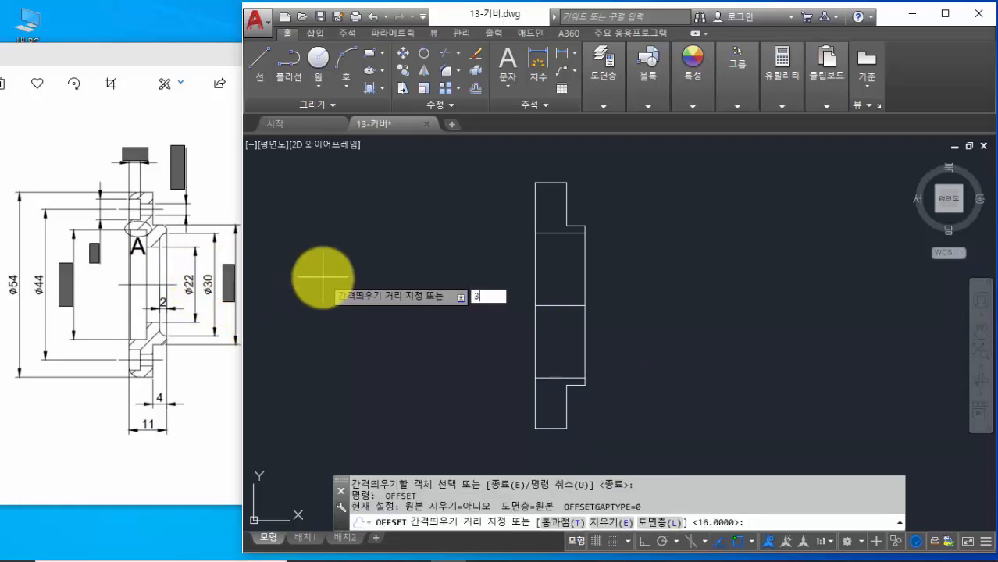
type("30/2")
key("Return")
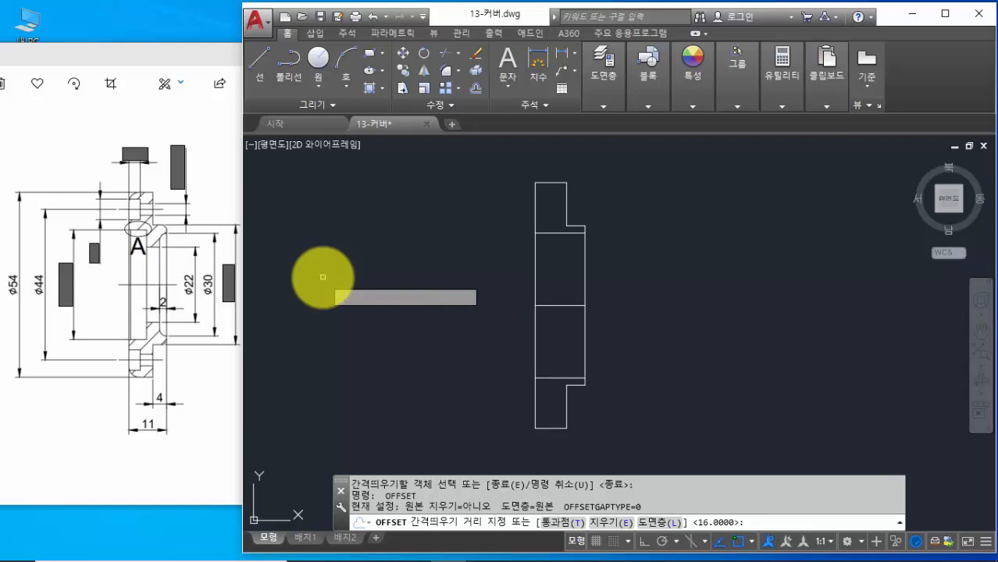
left_click(553, 305)
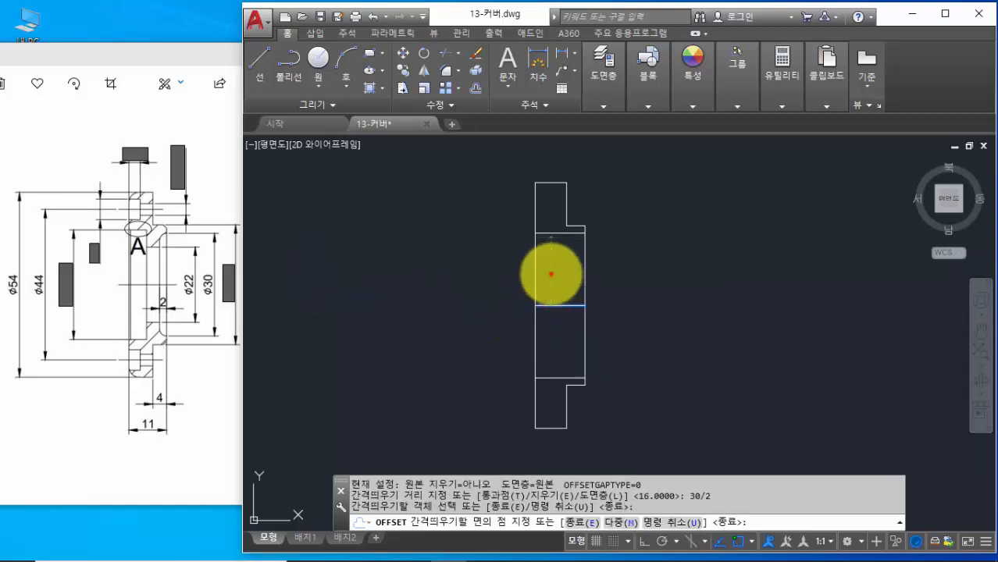
left_click(548, 272)
left_click(562, 306)
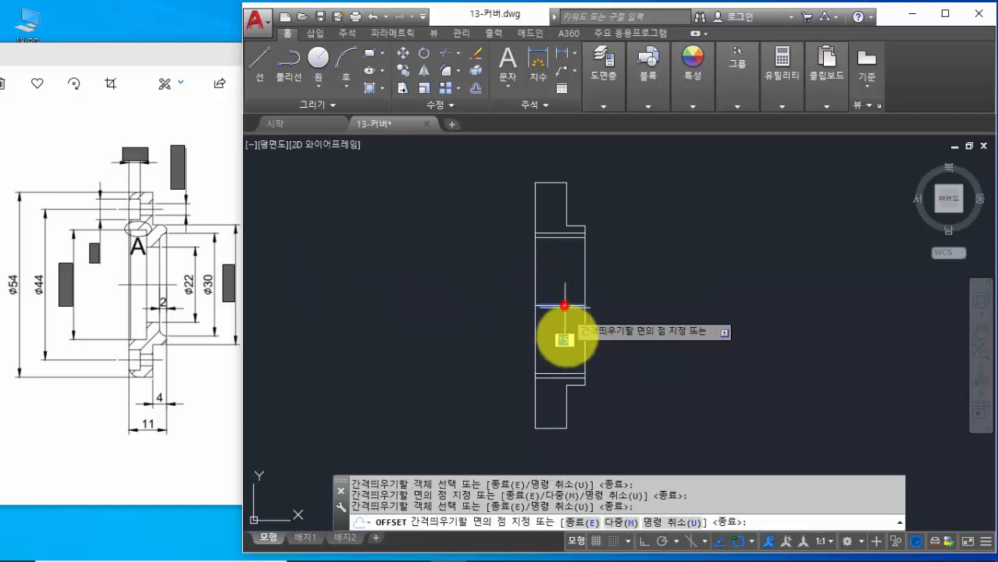
left_click(567, 340)
key("Return")
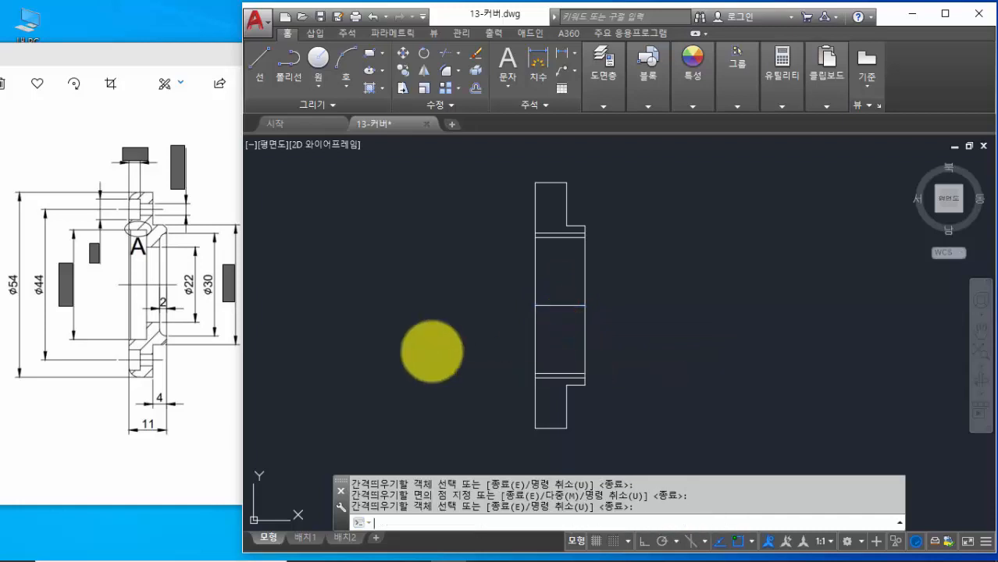
Offset the centerline by 22/2 to both sides for the 22 mm bore lines
key("Return")
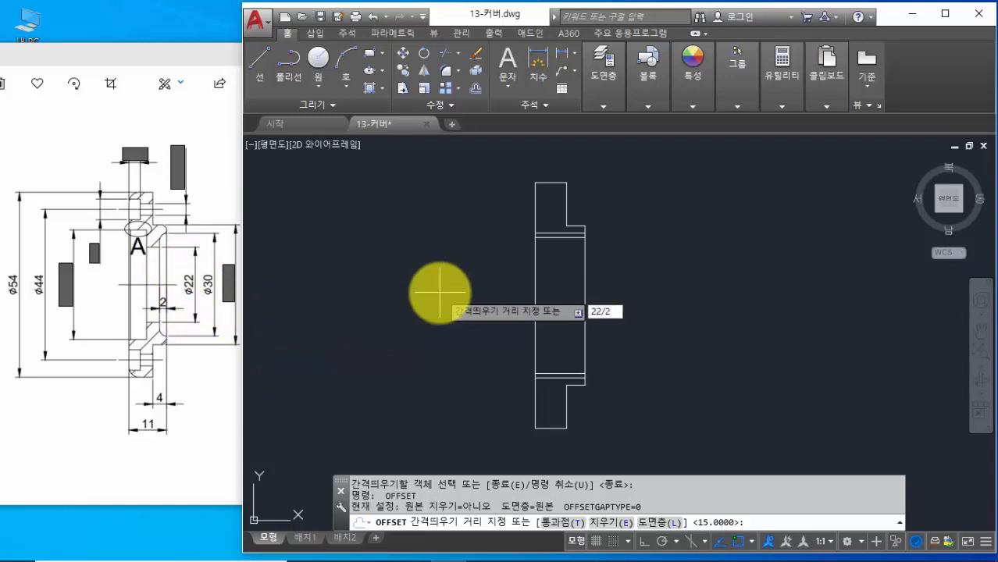
type("22/2")
key("Return")
left_click(557, 304)
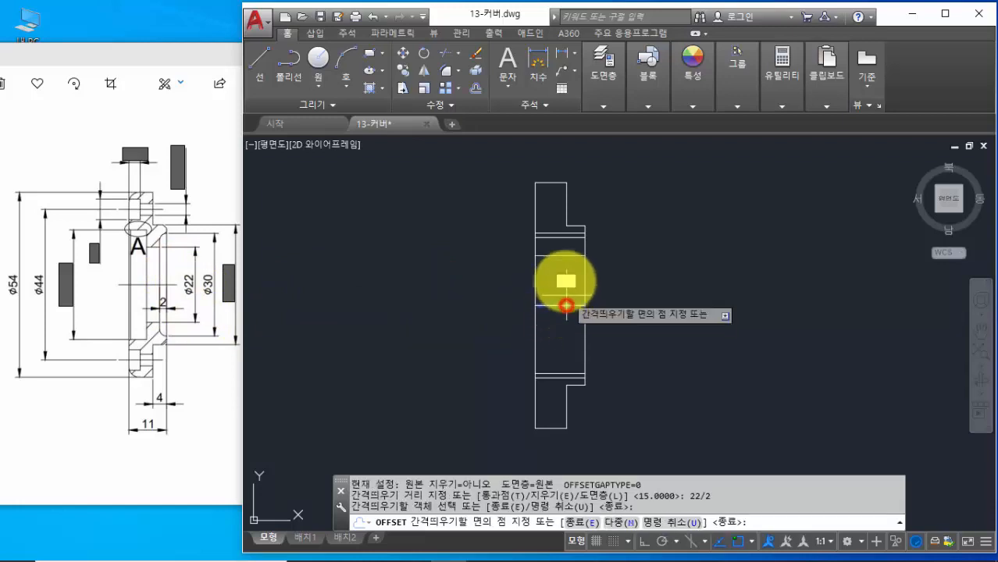
left_click(565, 282)
left_click(559, 304)
left_click(559, 331)
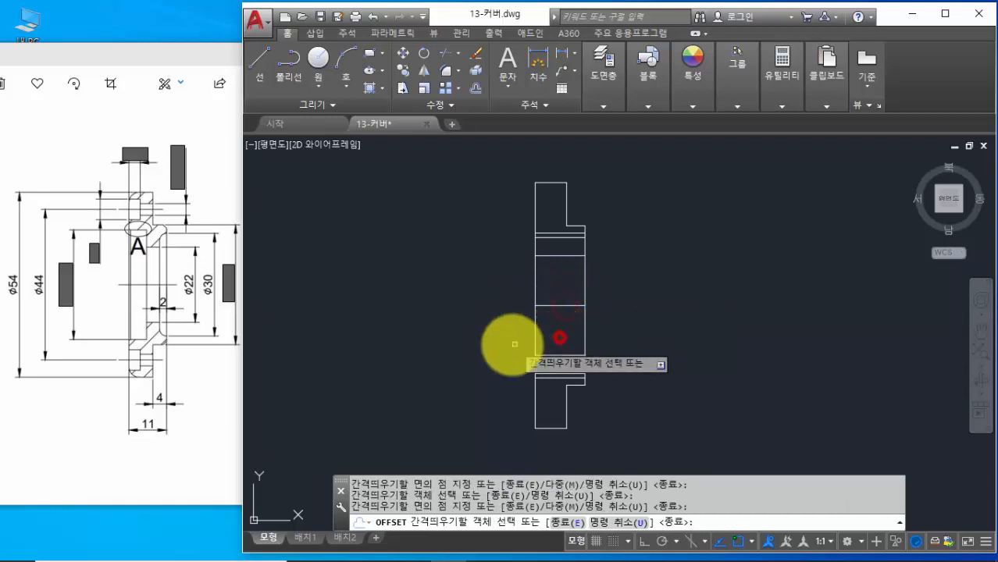
key("Return")
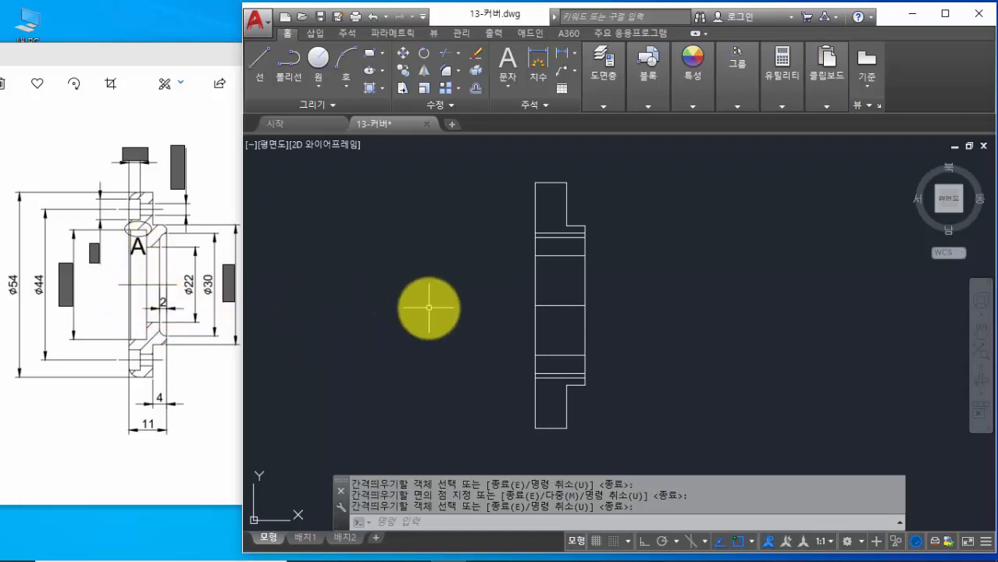
Offset the flange's outer face line 5.2 mm inward to mark the recess depth
key("Return")
type("5.2")
key("Return")
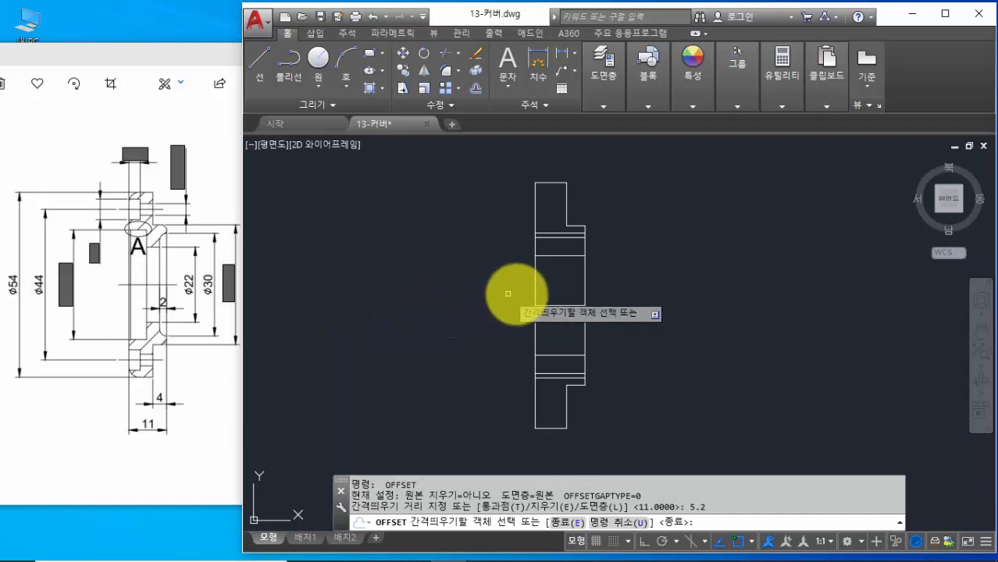
left_click(536, 284)
left_click(737, 304)
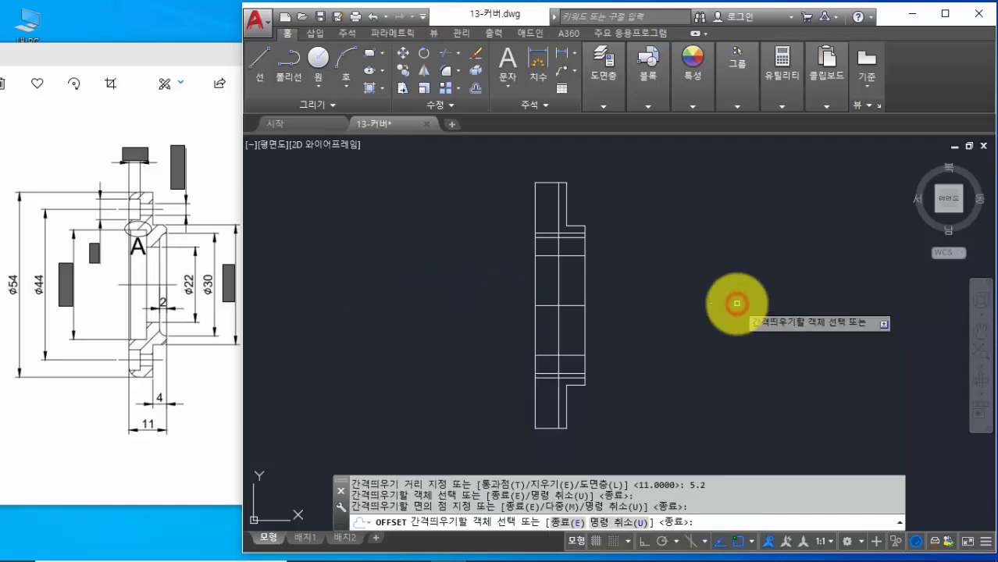
key("Return")
Offset the boss end face line 2 mm inward toward the flange
key("Return")
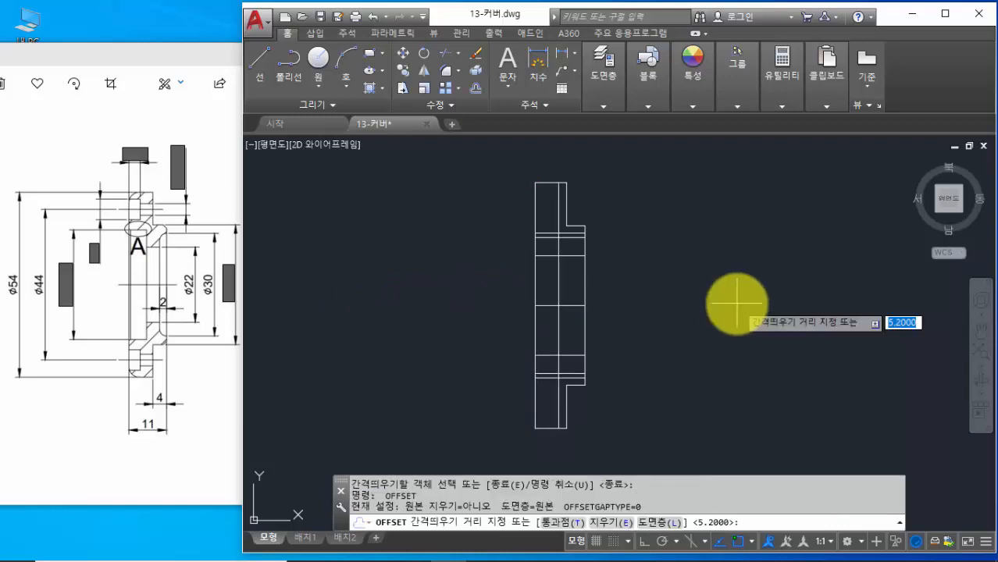
type("2")
key("Return")
left_click(585, 281)
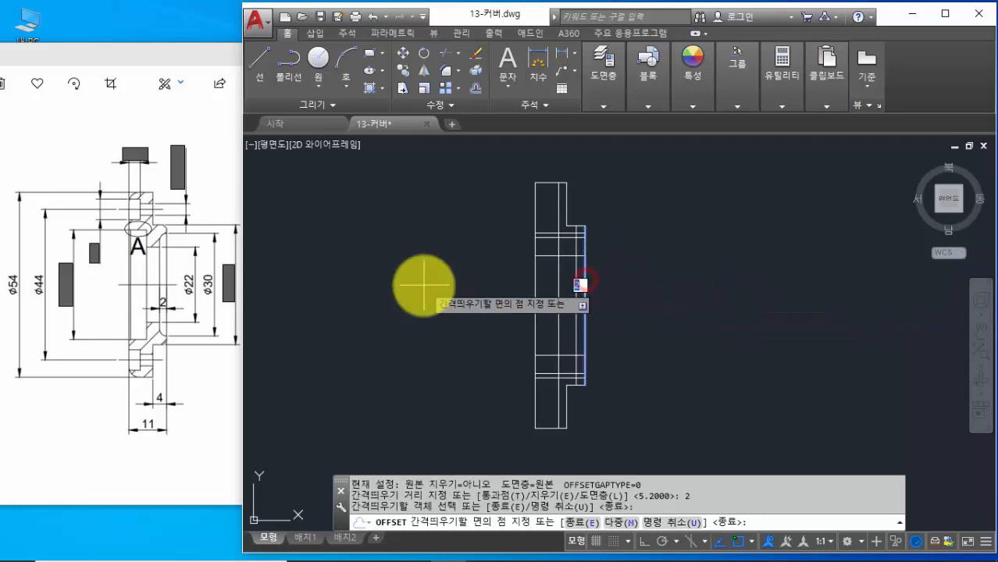
left_click(425, 286)
key("Return")
Try to trim the 30 mm and 22 mm diameter lines within the recess depth, above and below the centerline
scroll(577, 310, "up", 2)
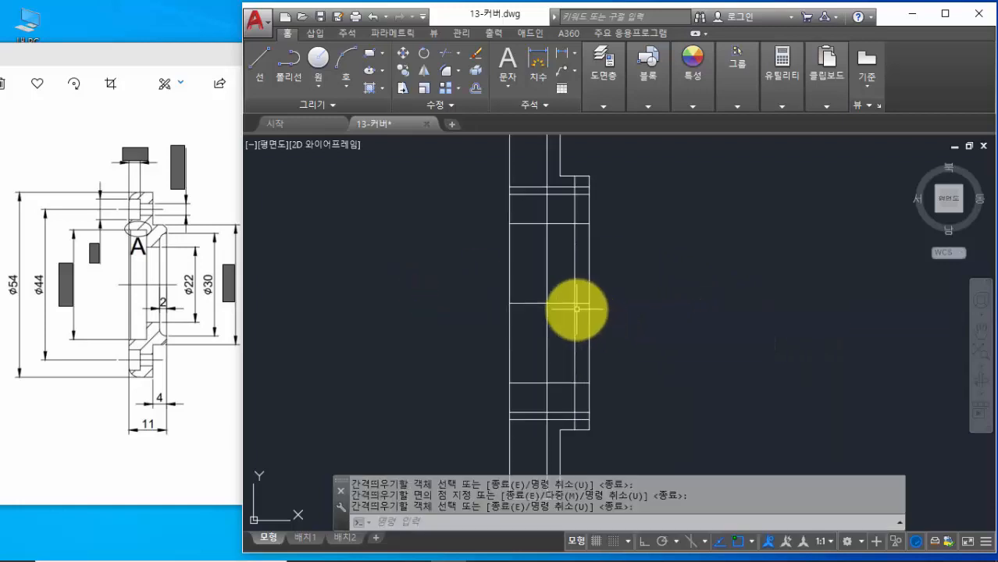
middle_click_drag(576, 310, 578, 314)
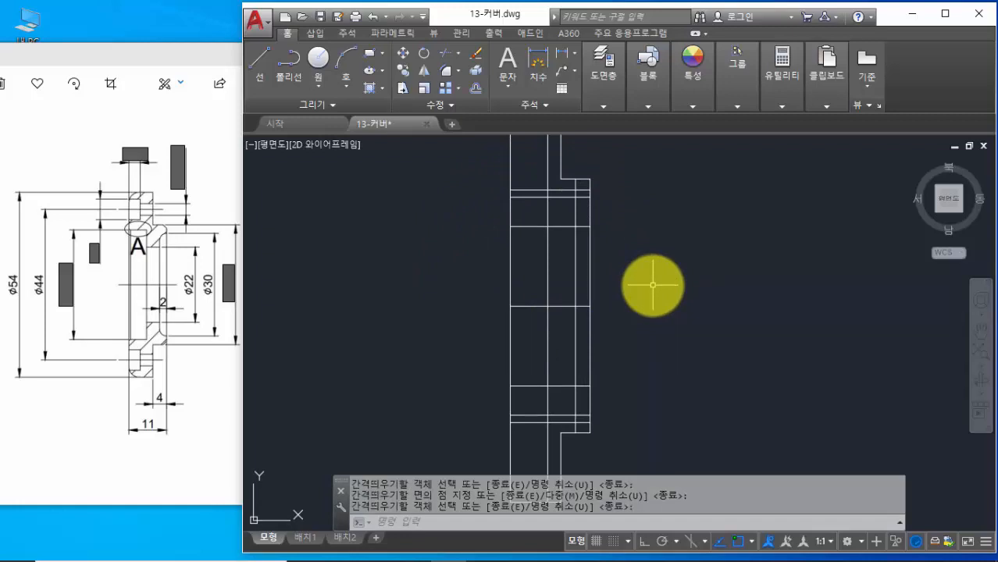
key("Return")
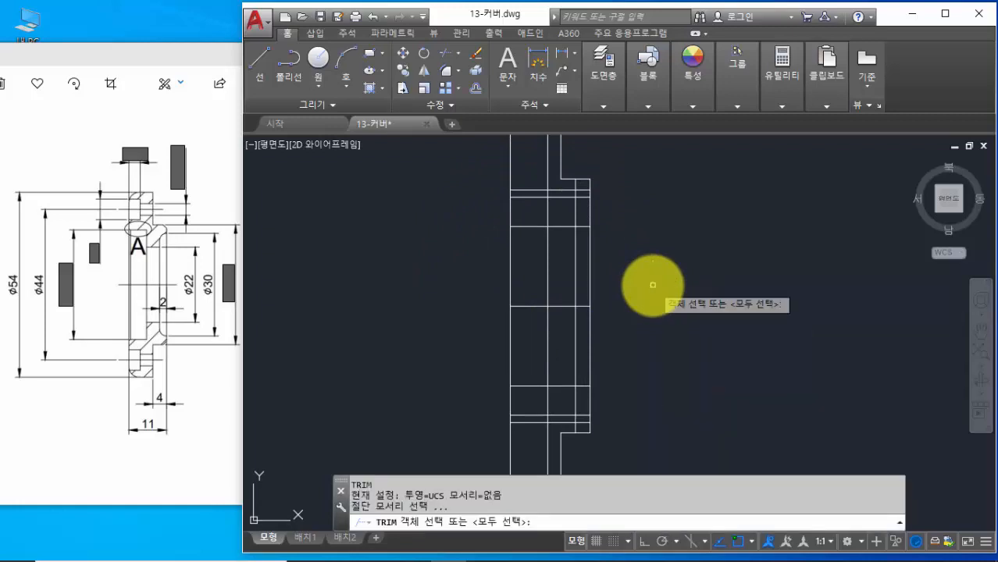
key("Return")
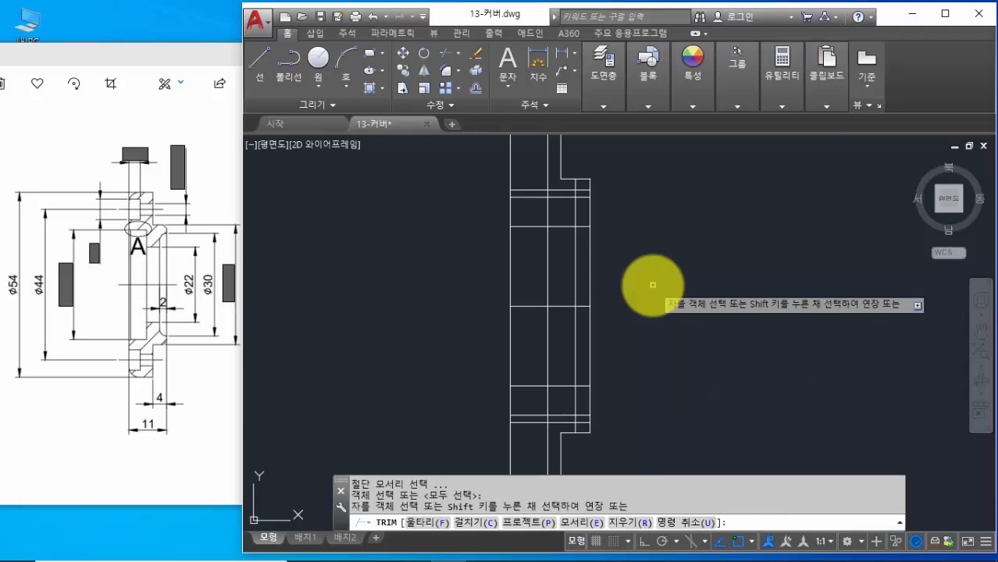
left_click(536, 243)
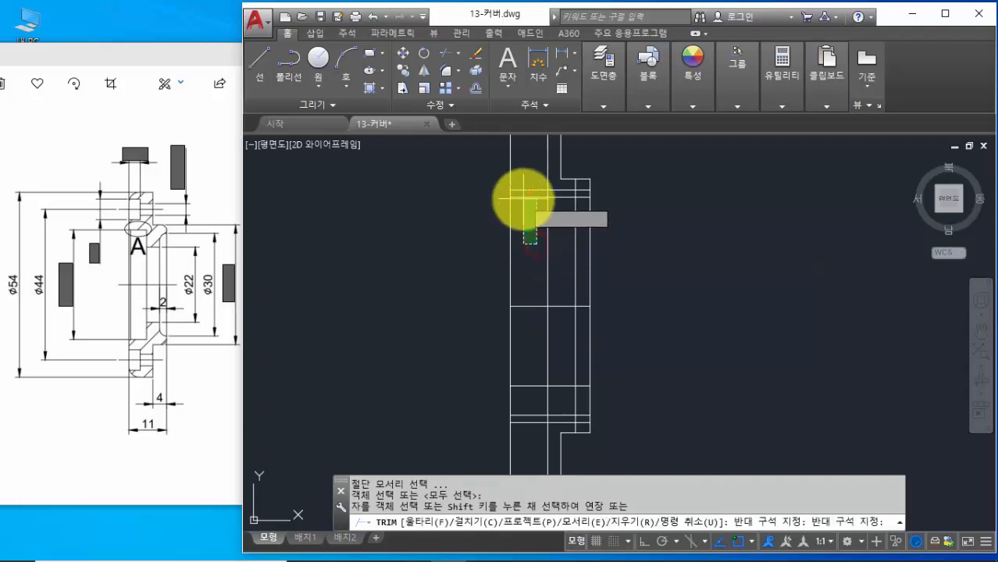
left_click(525, 193)
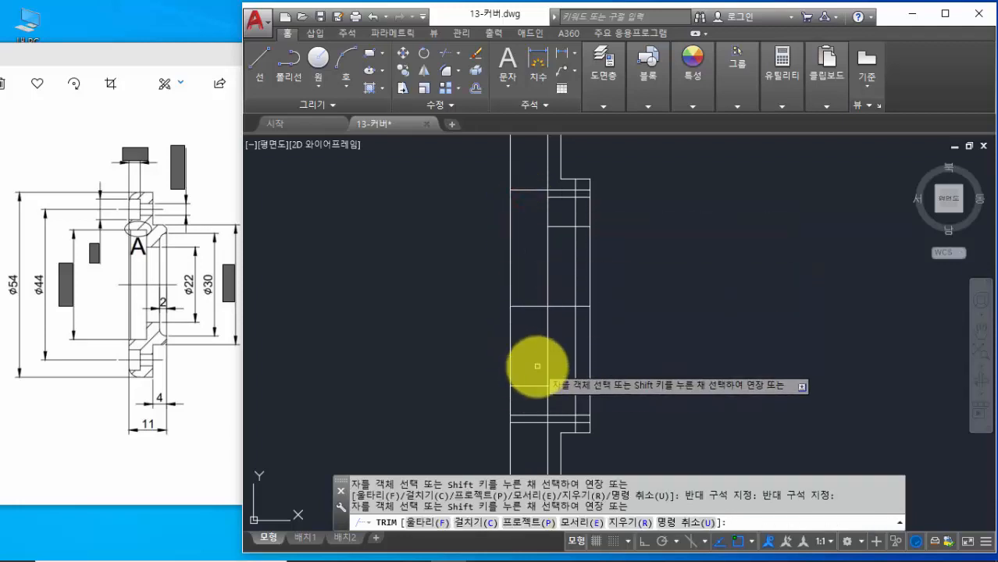
left_click(538, 366)
left_click(528, 418)
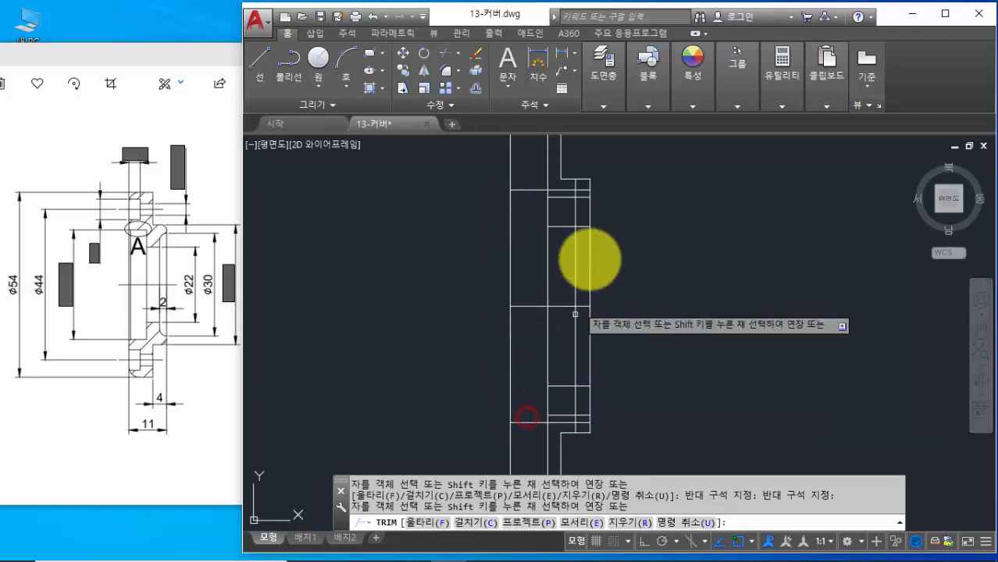
Try to trim the 32 mm and 22 mm diameter lines beyond the recess and the leftover pieces at the boss end
left_click(568, 189)
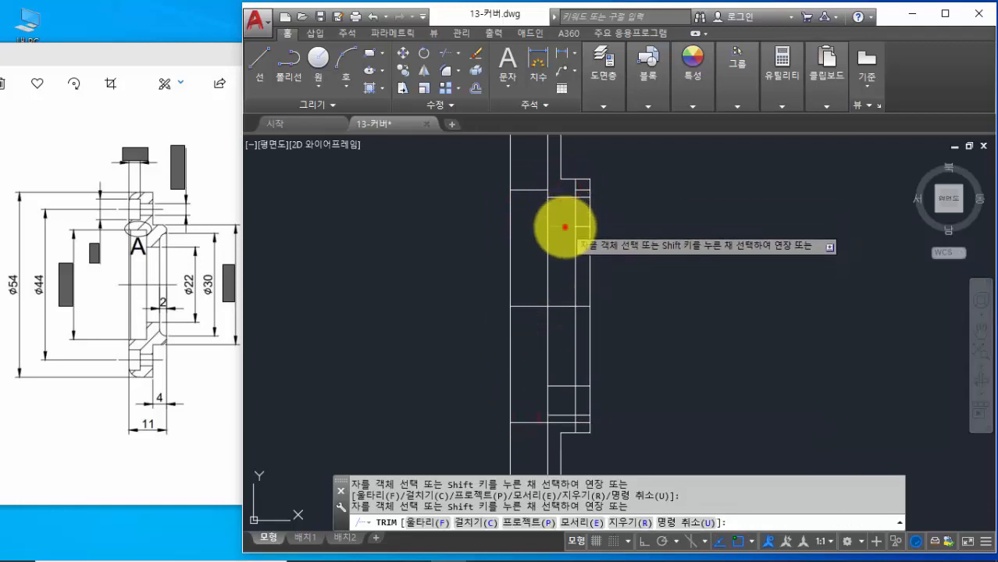
left_click(566, 222)
left_click(563, 386)
left_click(560, 421)
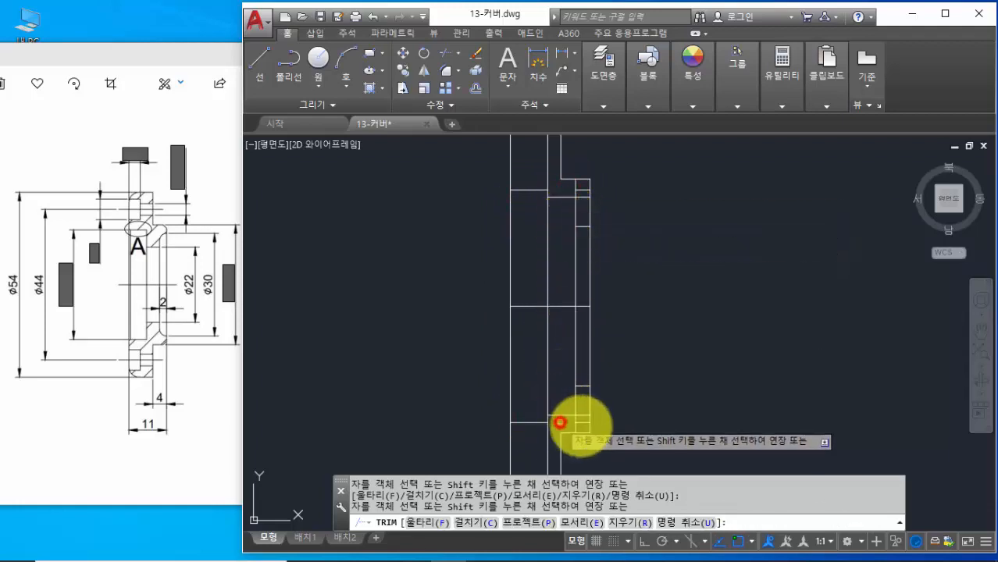
left_click(584, 418)
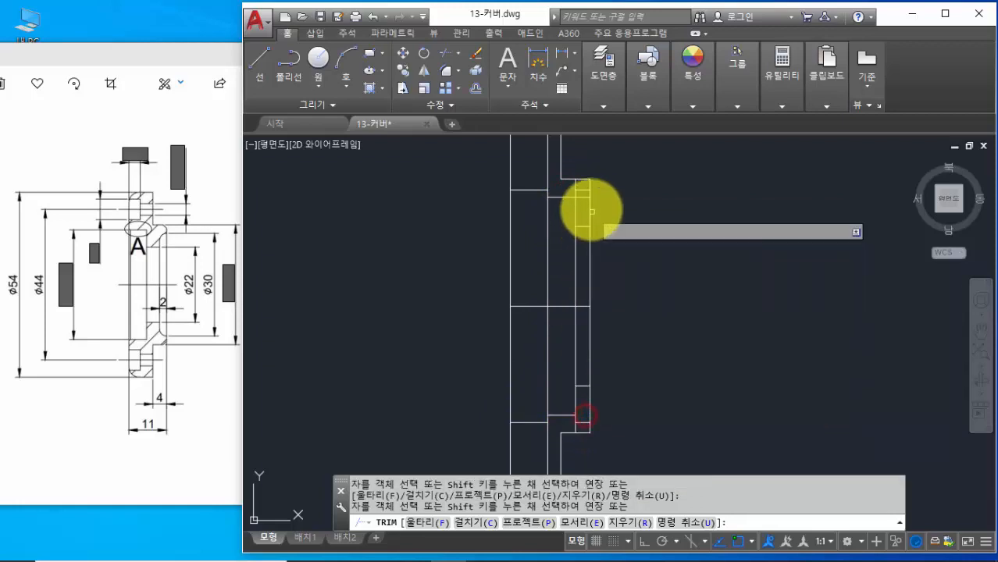
left_click(584, 190)
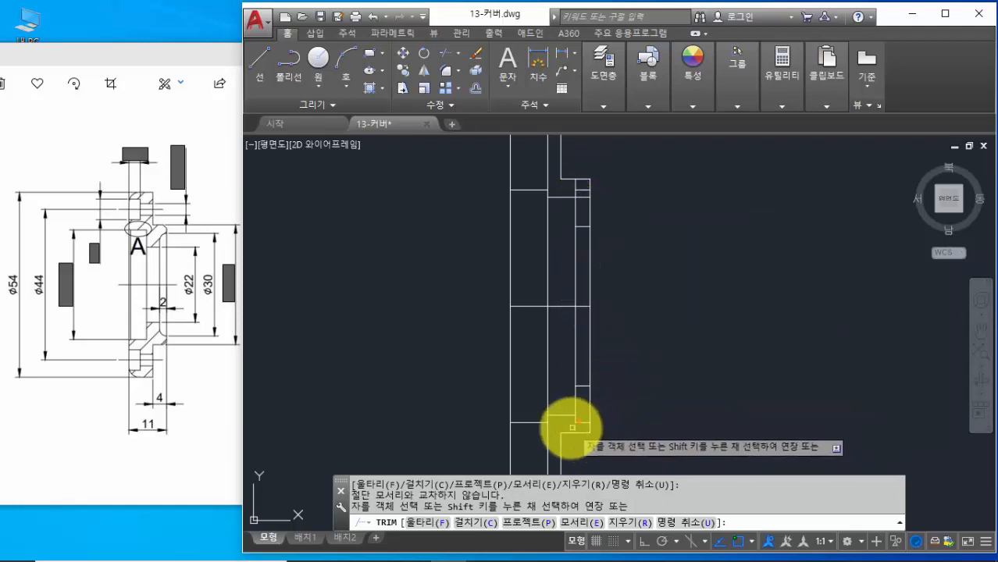
Undo all the bore line trims and leave the Trim command
scroll(571, 422, "up", 2)
scroll(568, 418, "up", 2)
scroll(565, 422, "down", 3)
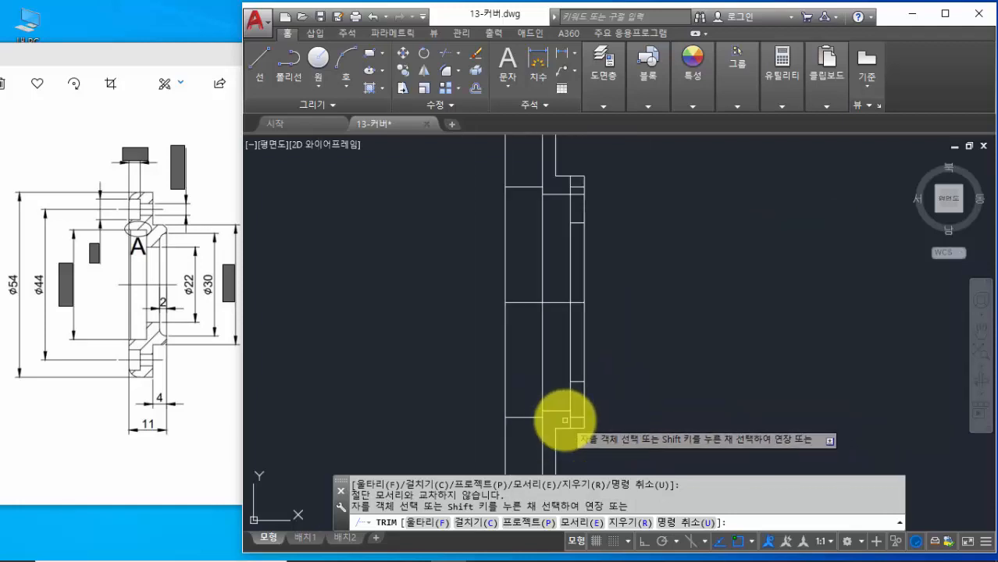
left_click(692, 523)
left_click(692, 525)
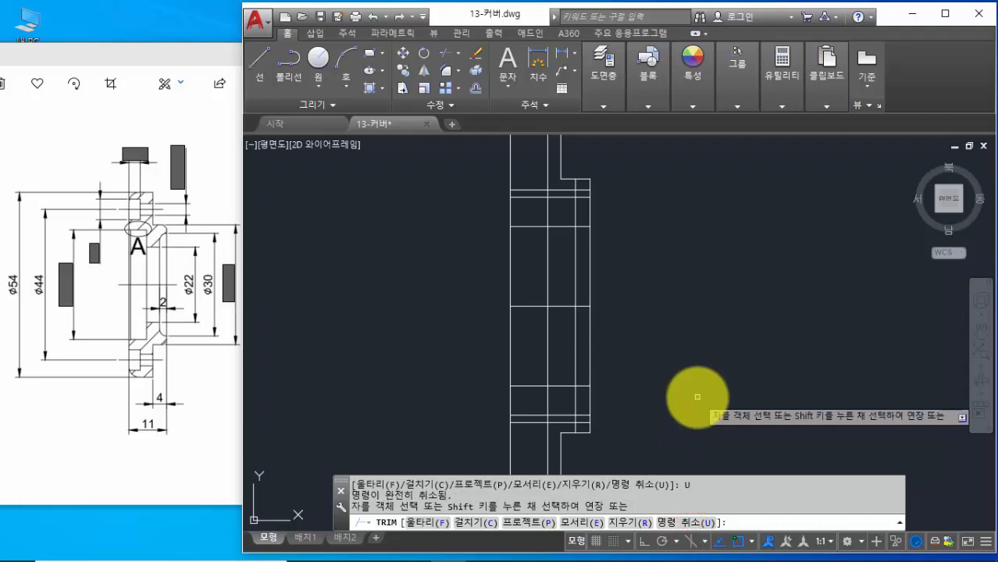
key("Escape")
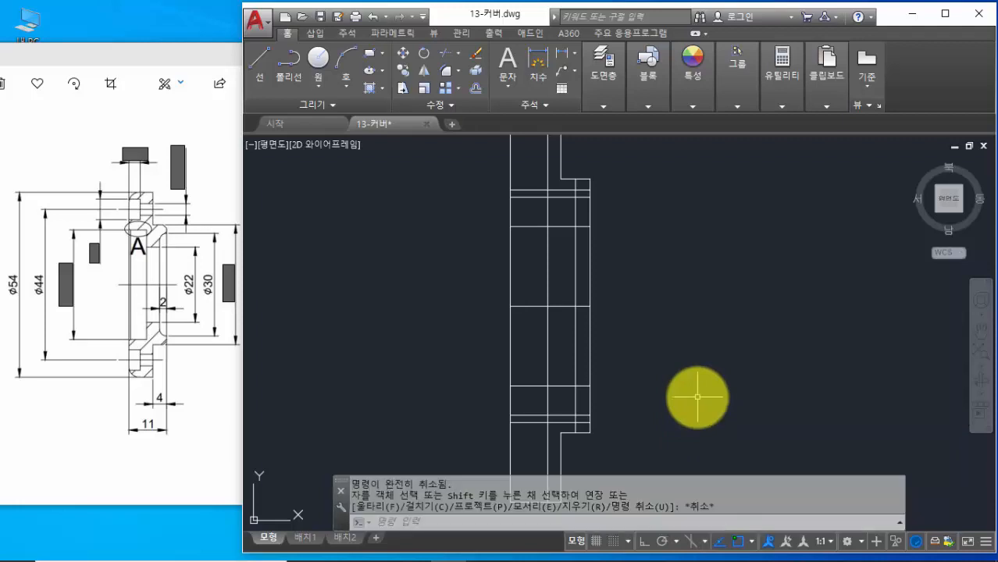
Above the centerline, trim the 30 and 22 mm diameter lines within the recess, the 32 and 30 mm lines behind it, and the 22 mm line at the boss end
type("tr")
key("space")
key("space")
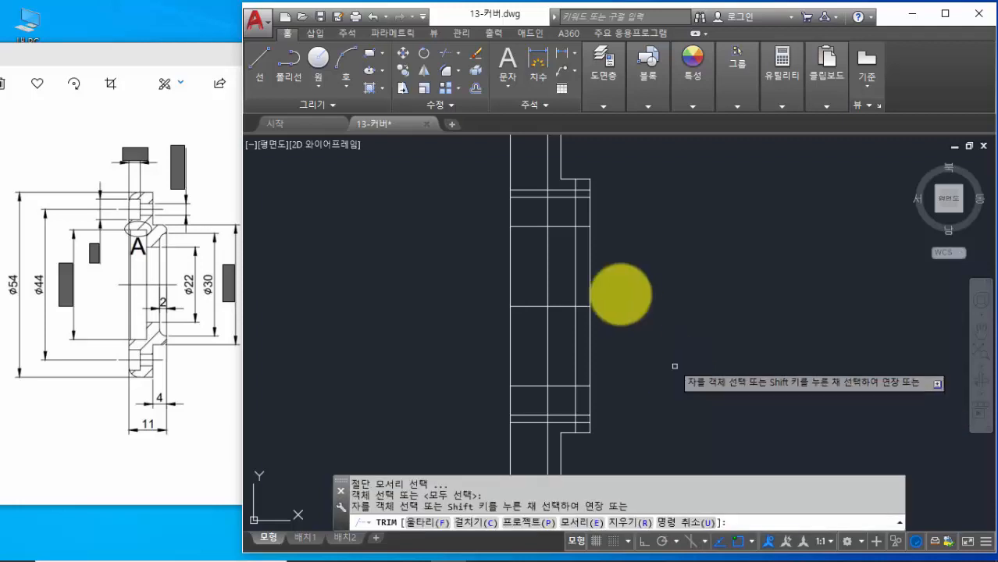
left_click(532, 200)
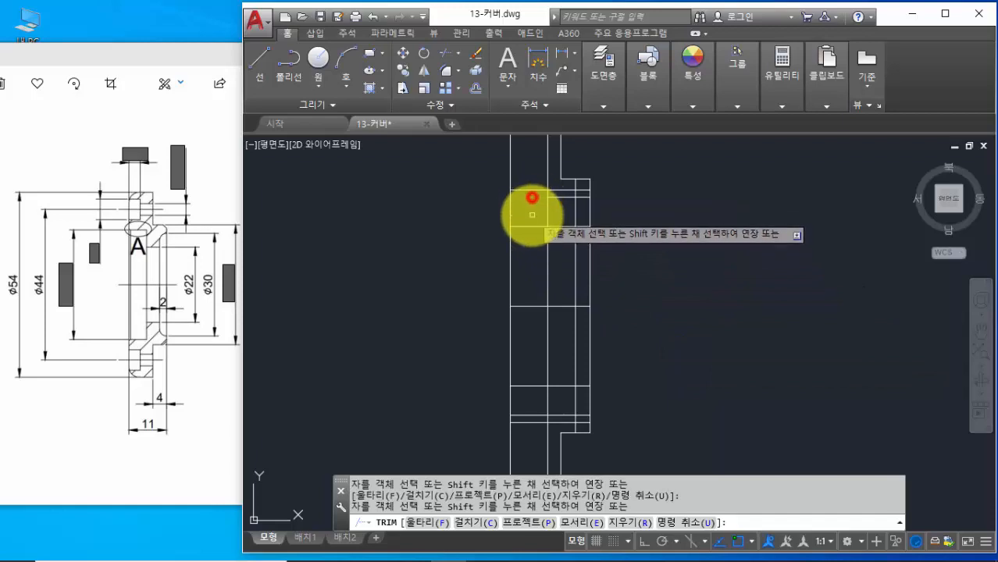
left_click(531, 226)
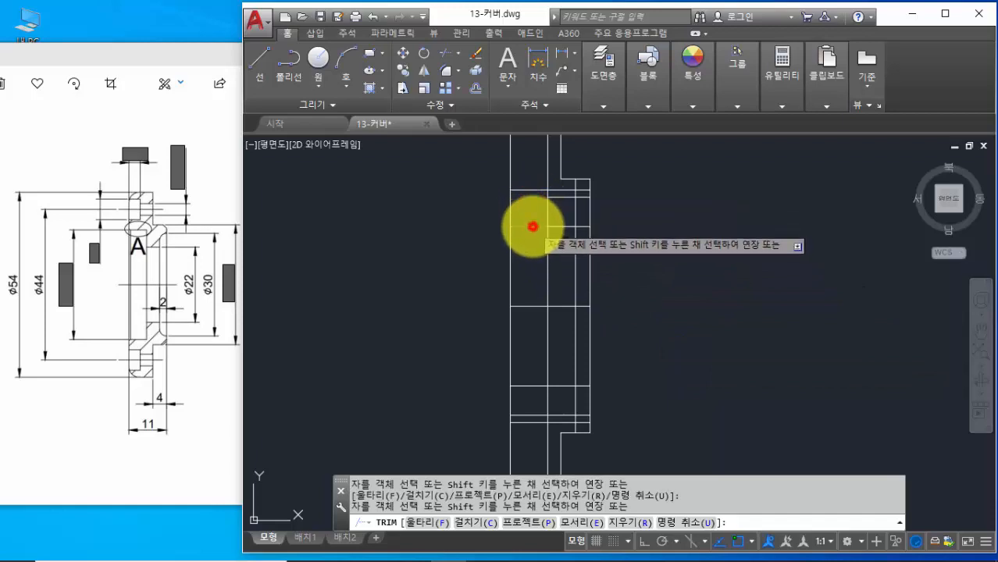
left_click(562, 192)
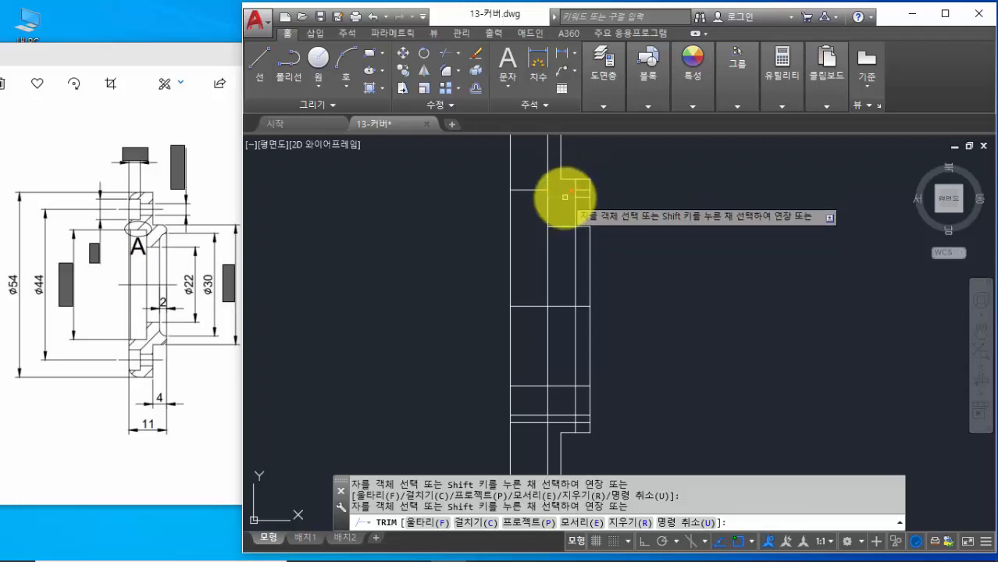
left_click(566, 200)
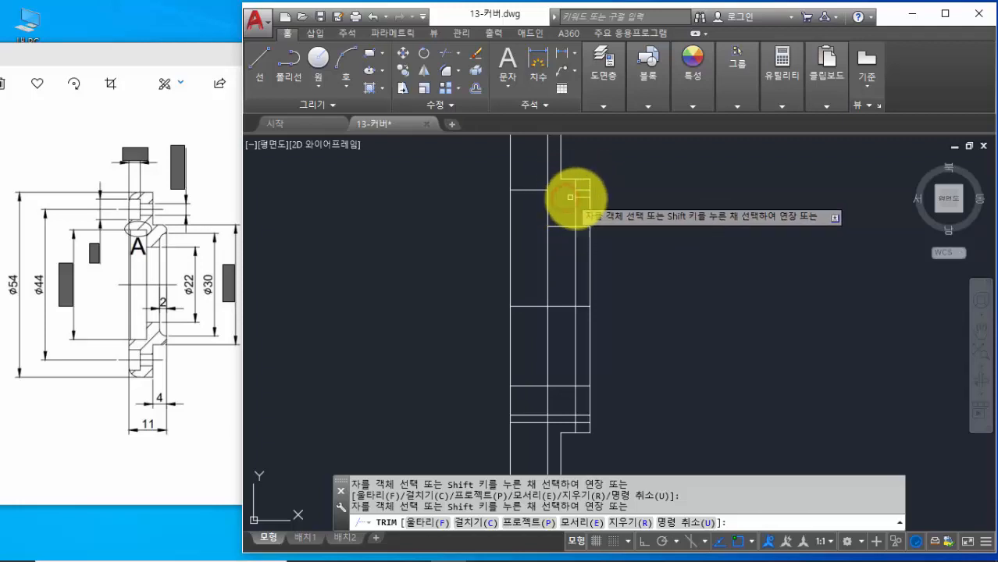
left_click(585, 220)
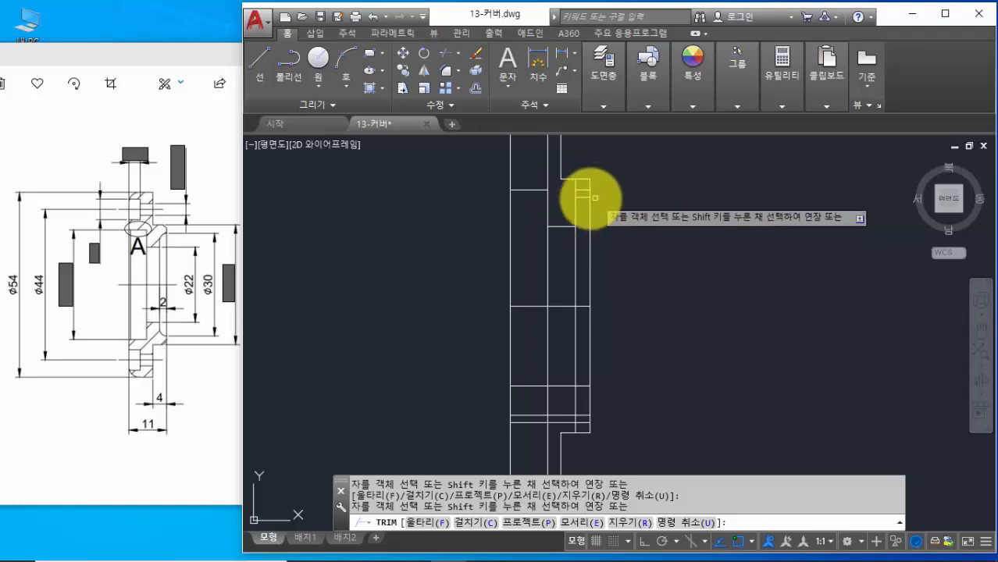
Trim the matching surplus segments of the 32, 30 and 22 mm diameter lines below the centerline
left_click(535, 374)
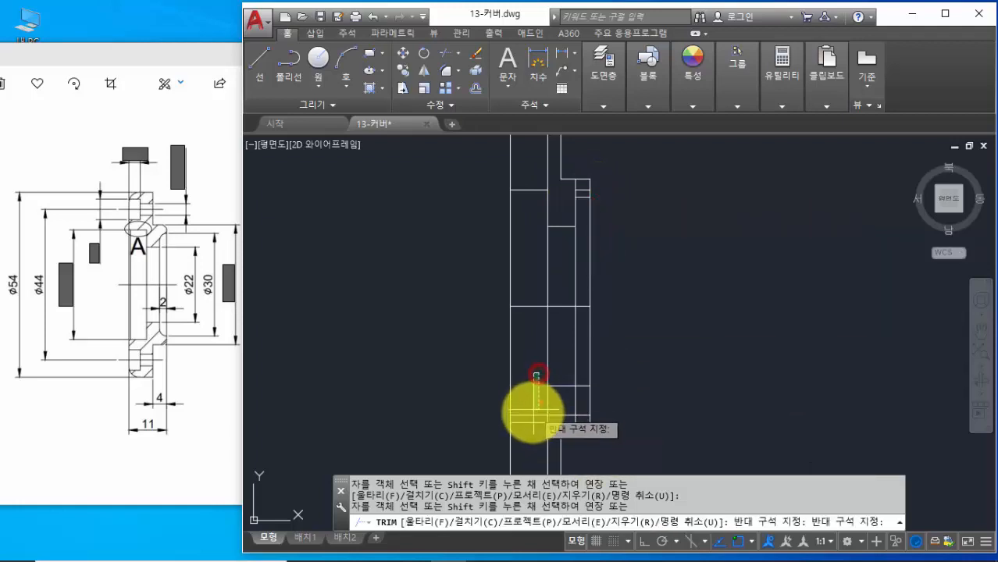
left_click(531, 417)
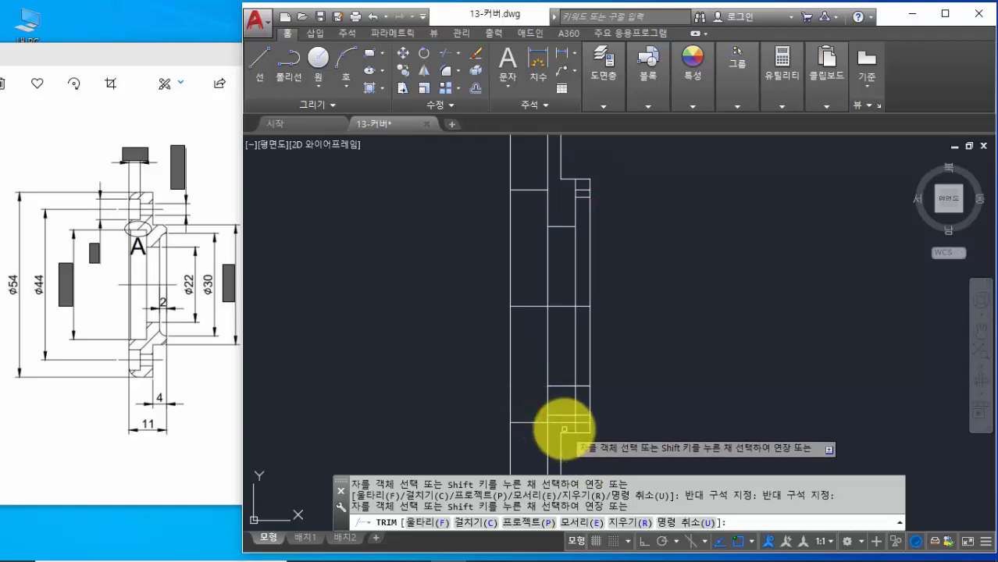
left_click(564, 424)
left_click(559, 408)
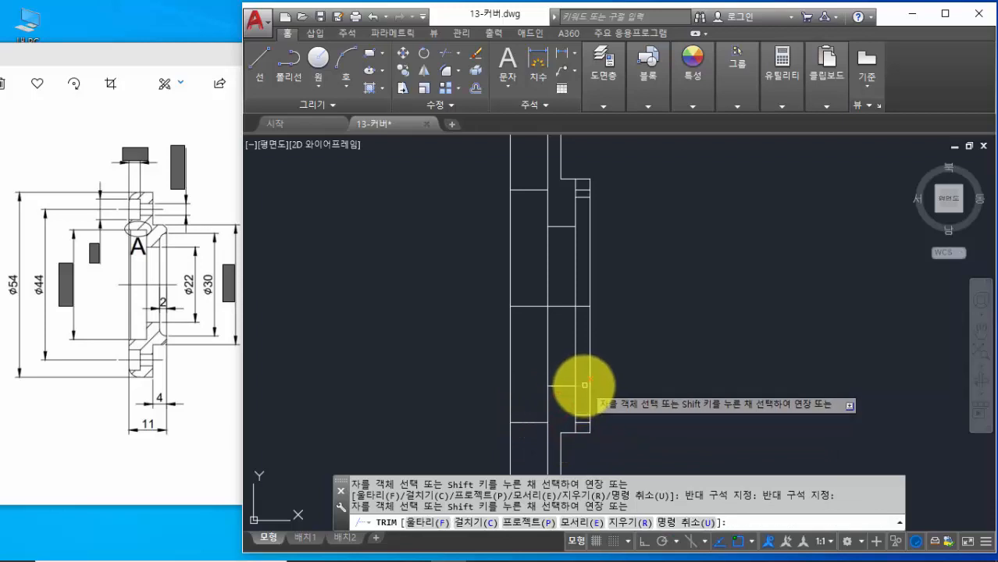
left_click(583, 394)
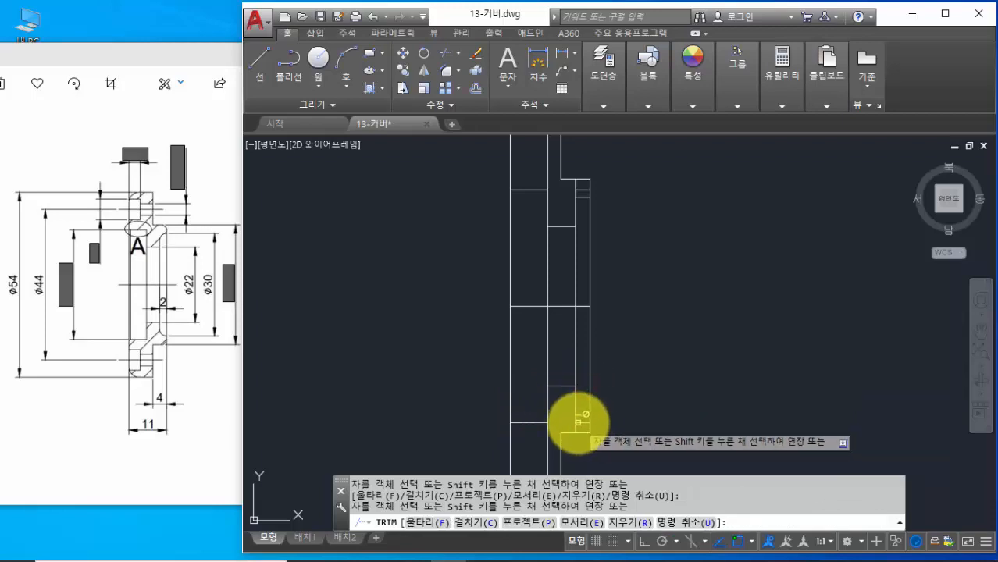
Trim the 2 mm step line between the 30 and 32 mm diameters and the recess depth line beyond 32 mm, on both sides
scroll(574, 419, "up", 5)
left_click(561, 415)
scroll(572, 402, "down", 4)
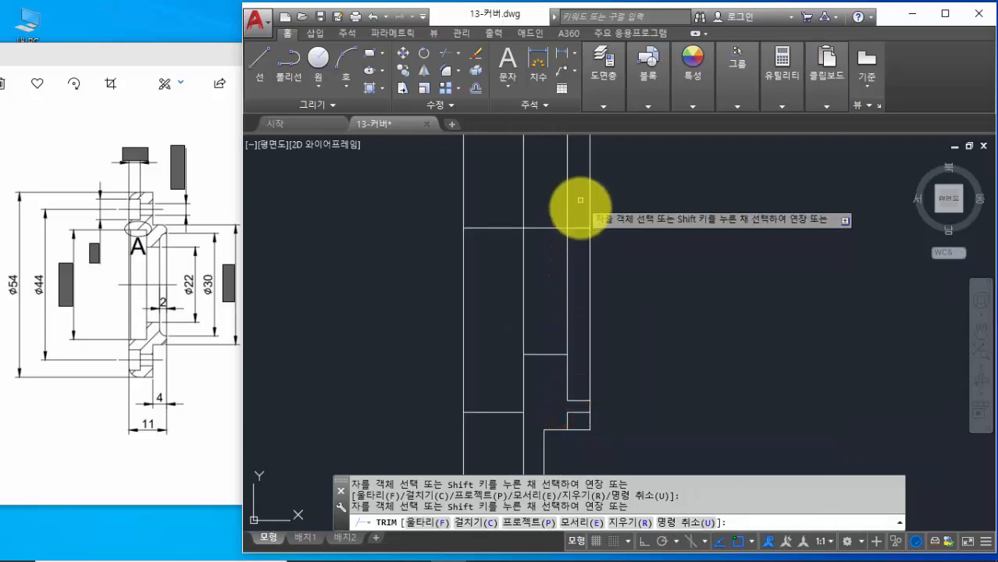
middle_click_drag(579, 168, 575, 305)
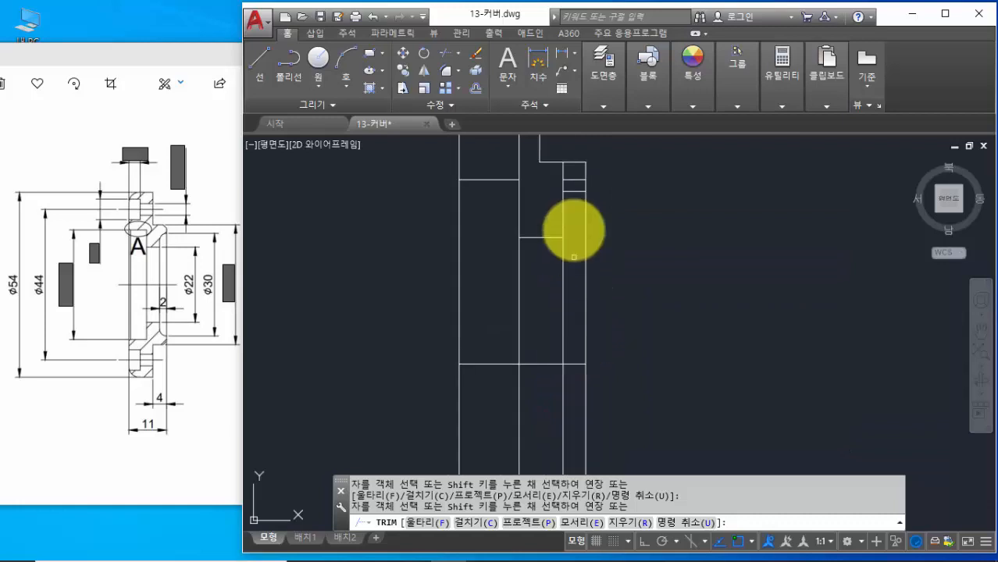
left_click(562, 183)
left_click(520, 169)
scroll(536, 230, "down", 2)
middle_click_drag(540, 268, 567, 230)
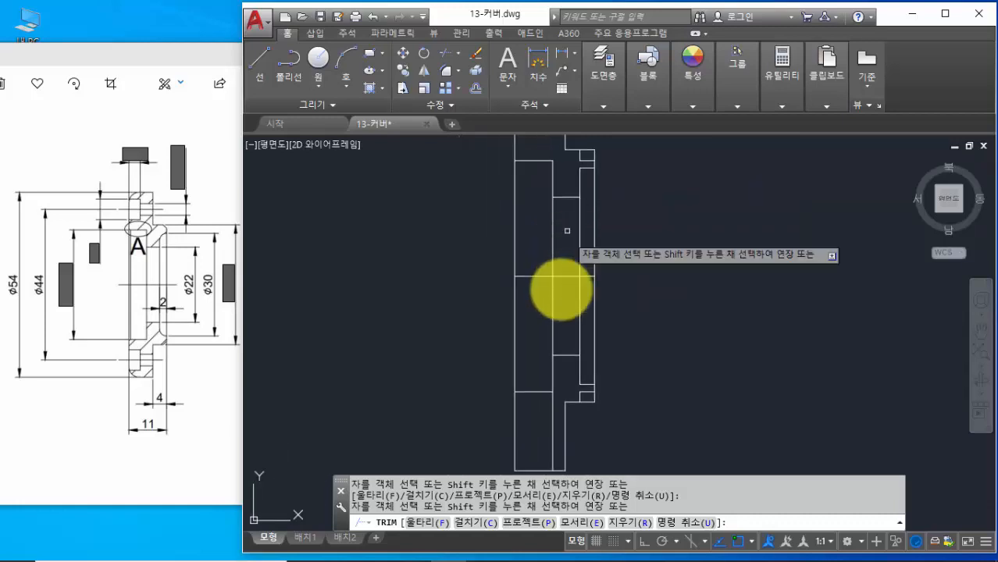
left_click(554, 397)
middle_click_drag(646, 363, 646, 390)
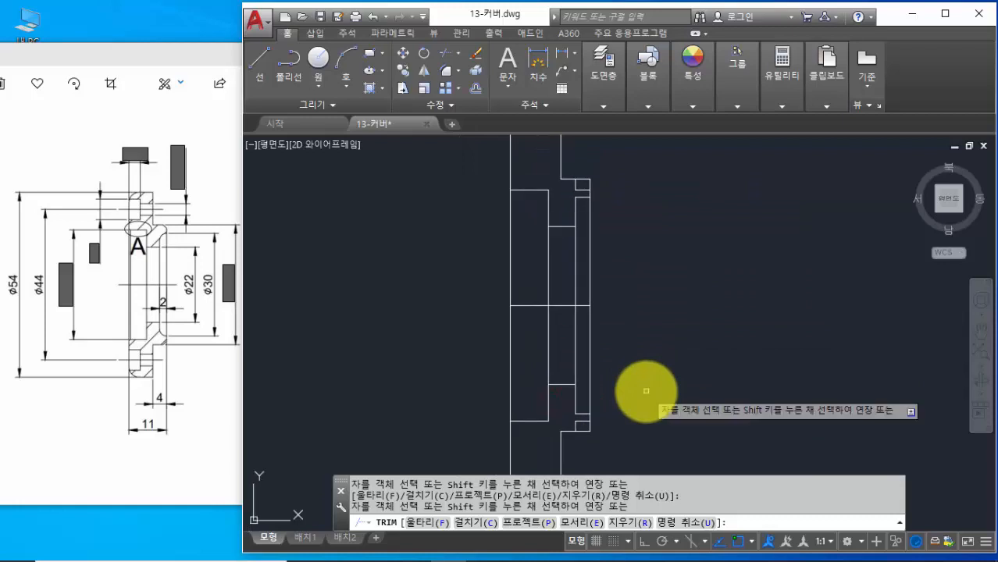
key("Return")
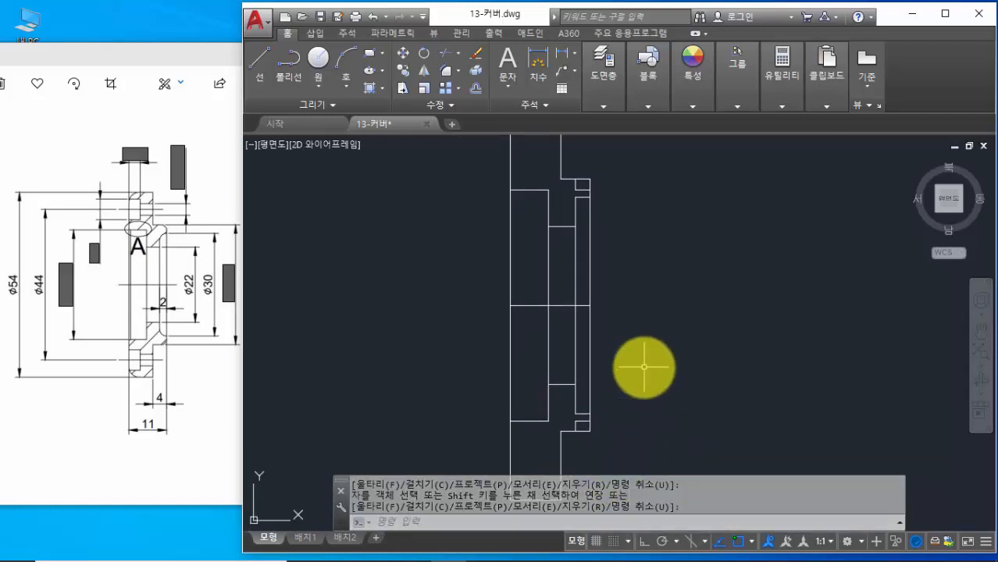
Erase the two leftover line pieces in the upper corner of the boss end
type("e")
key("Return")
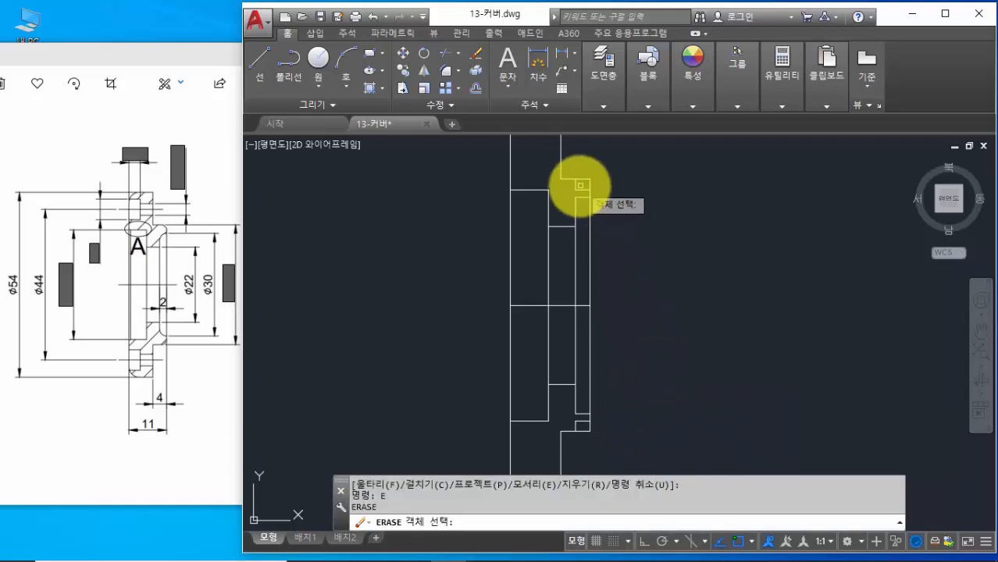
scroll(579, 186, "up", 3)
left_click(573, 194)
left_click(570, 178)
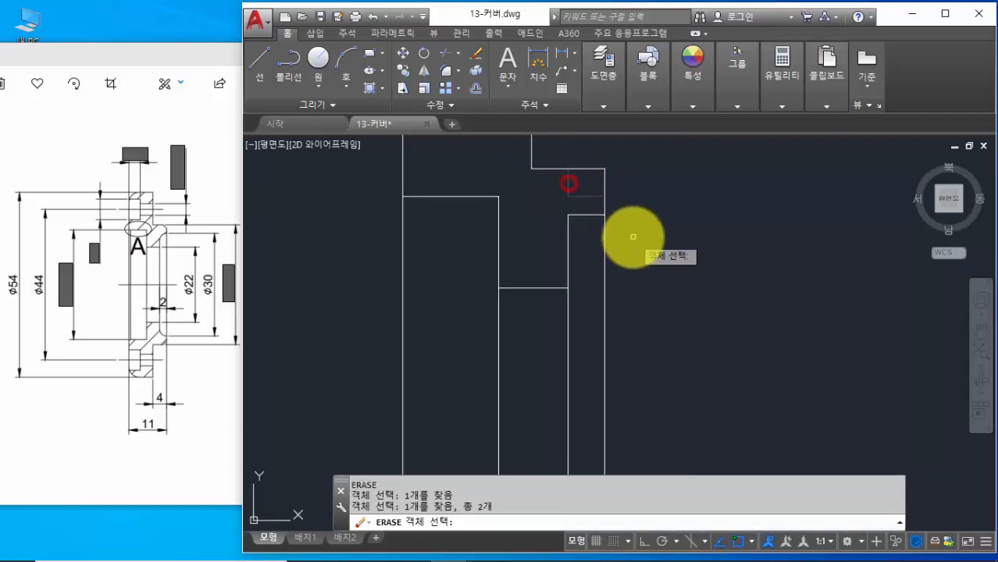
key("Return")
scroll(632, 239, "down", 2)
Erase the two leftover line pieces in the lower corner of the boss end
scroll(613, 335, "up", 4)
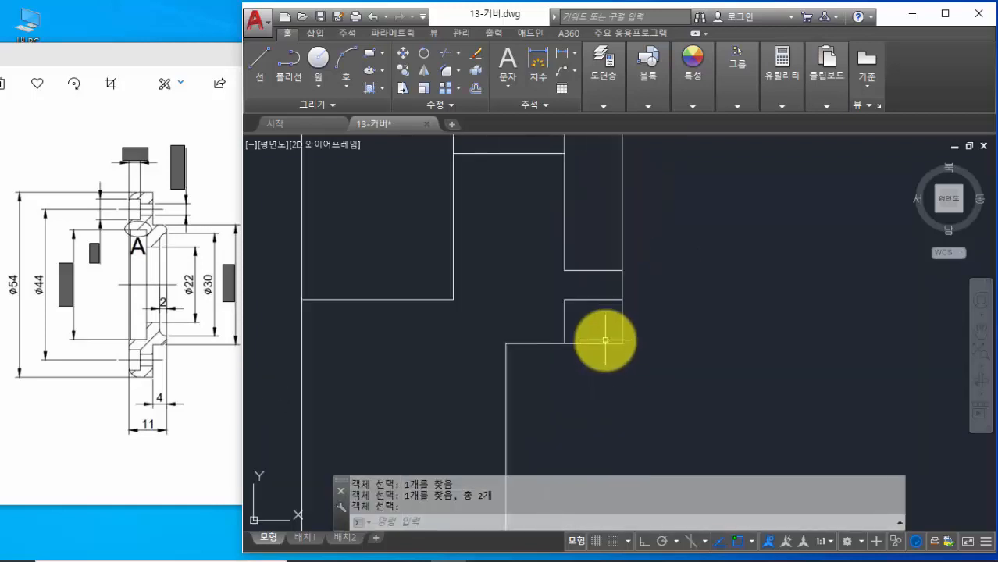
key("Return")
left_click(573, 300)
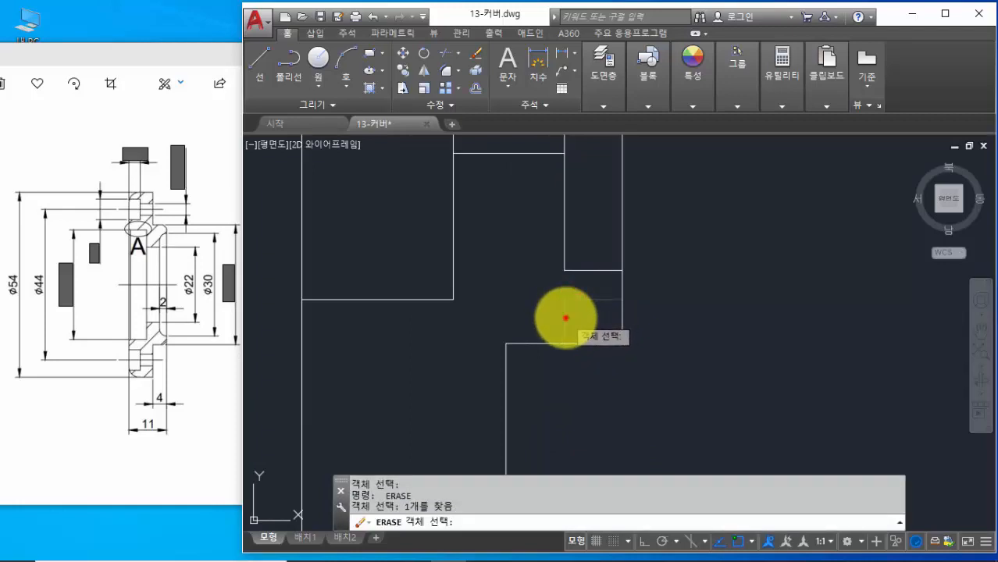
left_click(631, 328)
key("Return")
scroll(630, 329, "down", 4)
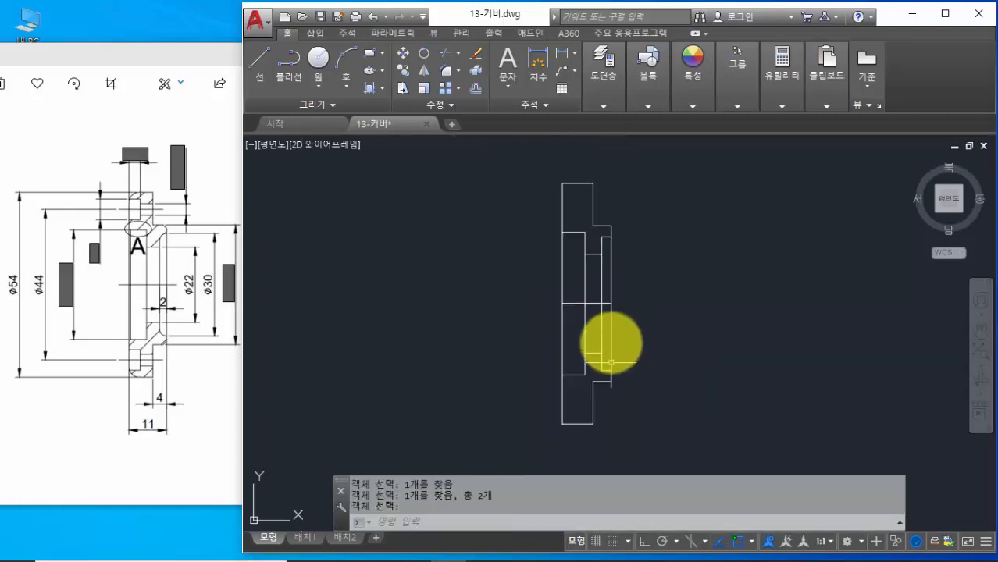
scroll(601, 305, "up", 3)
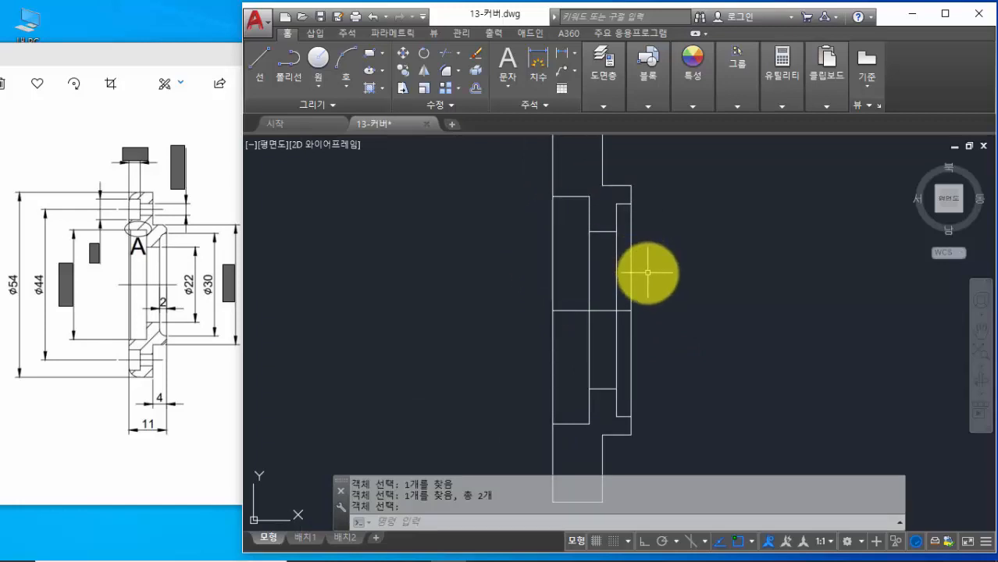
scroll(645, 272, "down", 2)
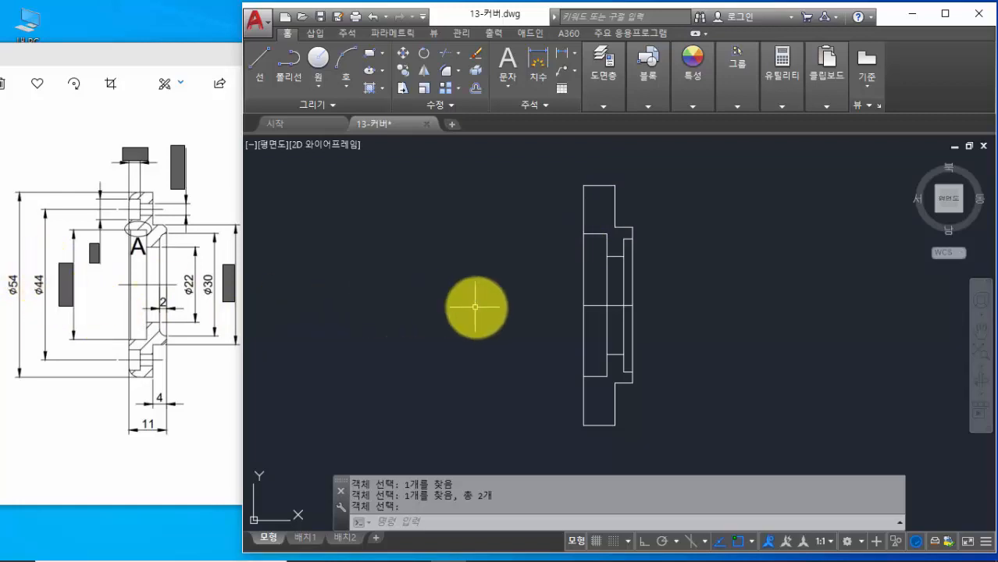
Offset the centerline upward by 44/2 mm to place the bolt hole axis in the upper flange
type("o")
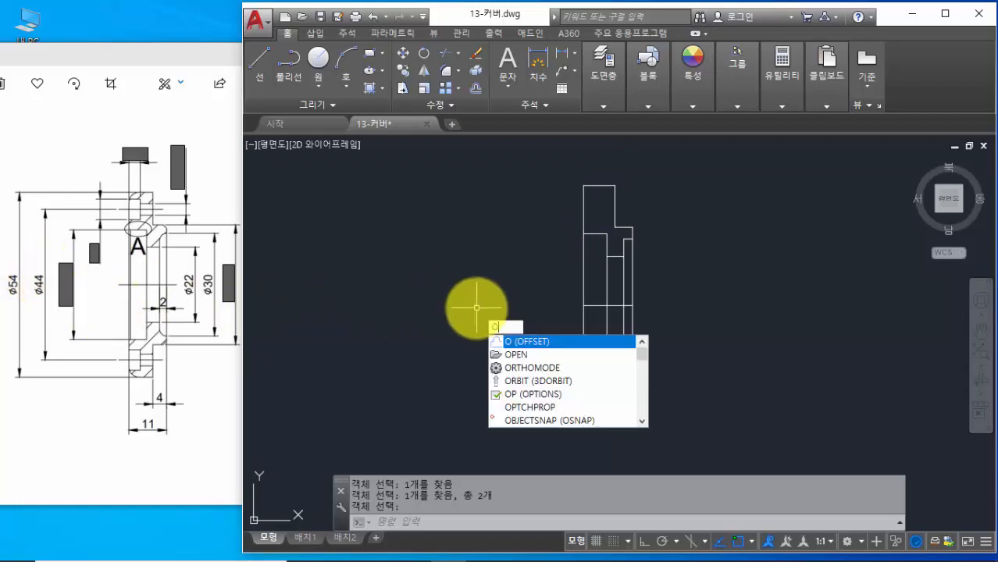
key("Return")
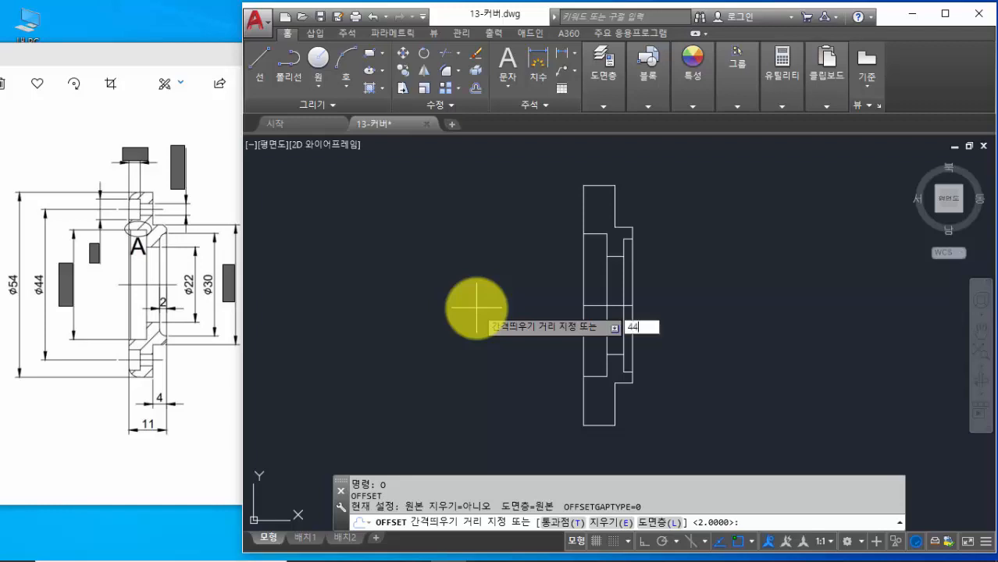
key("Return")
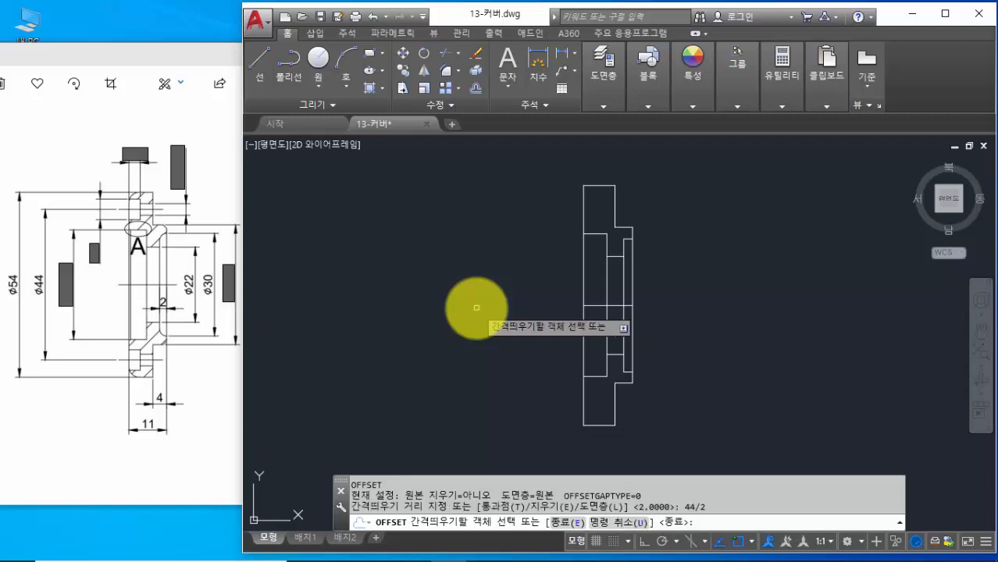
left_click(597, 307)
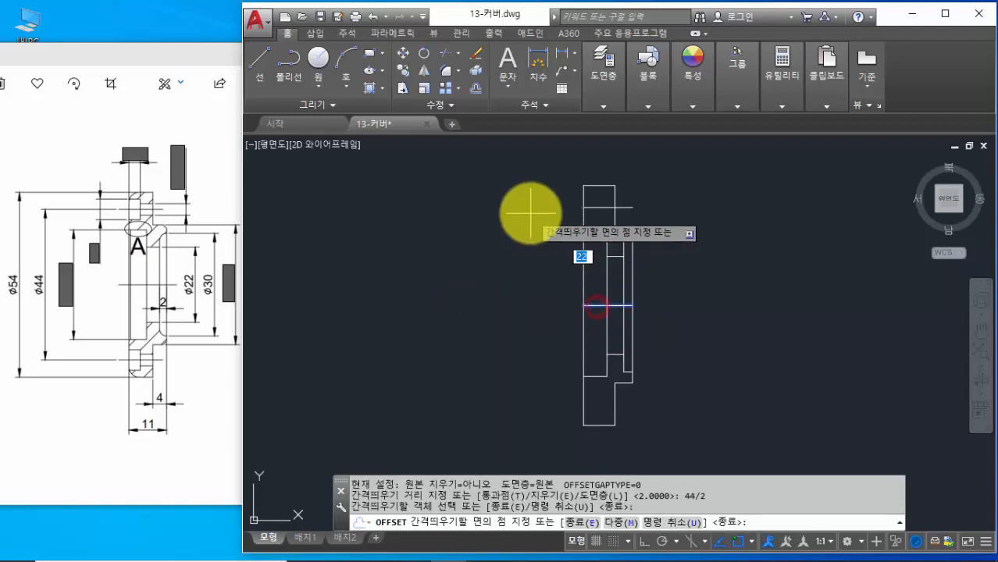
left_click(508, 212)
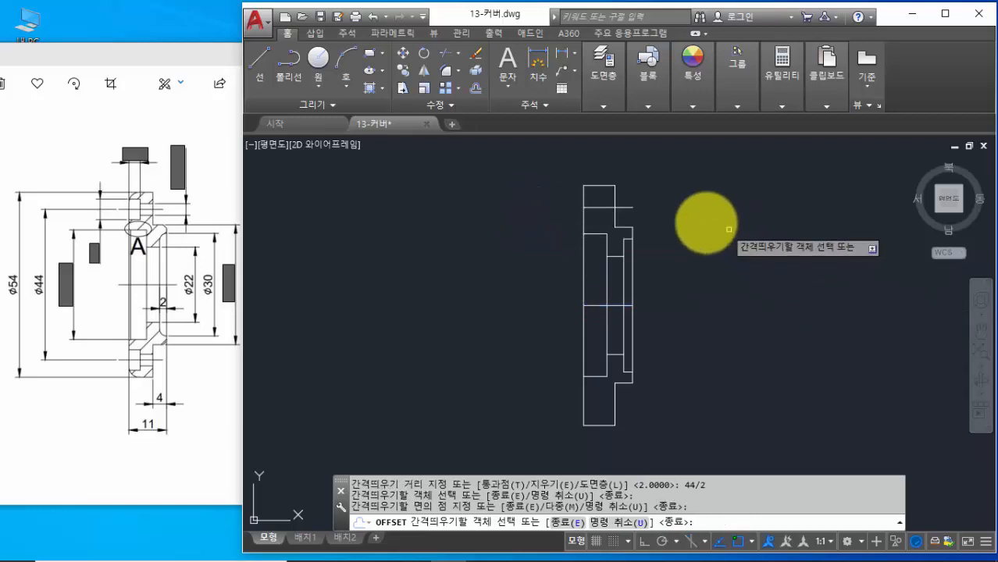
key("Return")
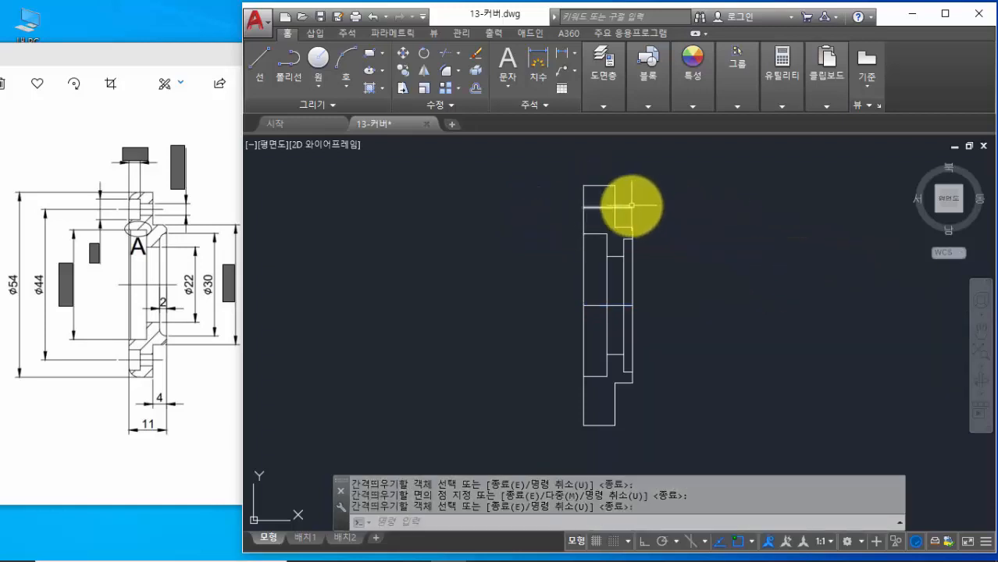
Offset the upper bolt hole axis by 6/2 mm above and below to mark the counterbore diameter
scroll(610, 205, "up", 2)
middle_click_drag(586, 212, 607, 251)
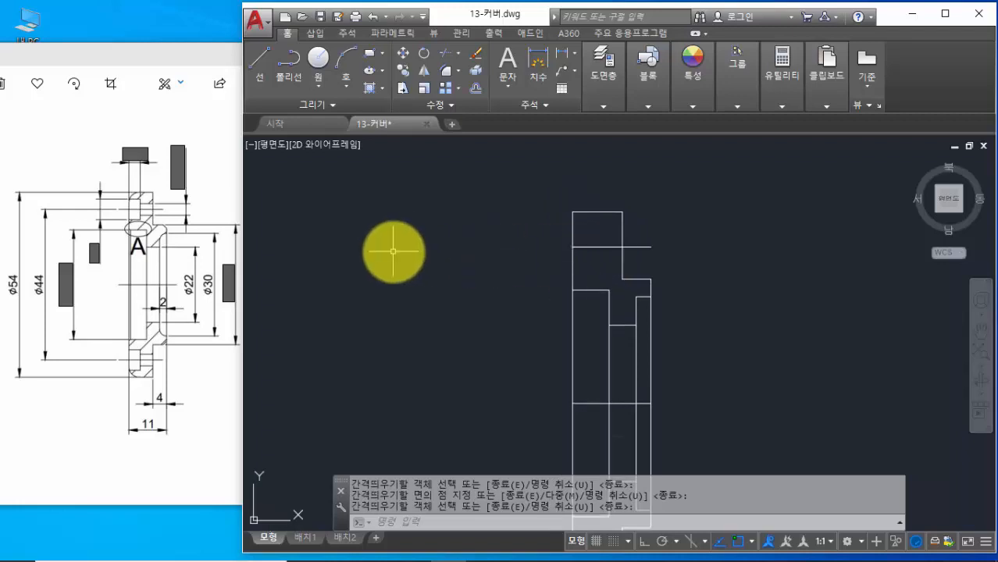
key("Return")
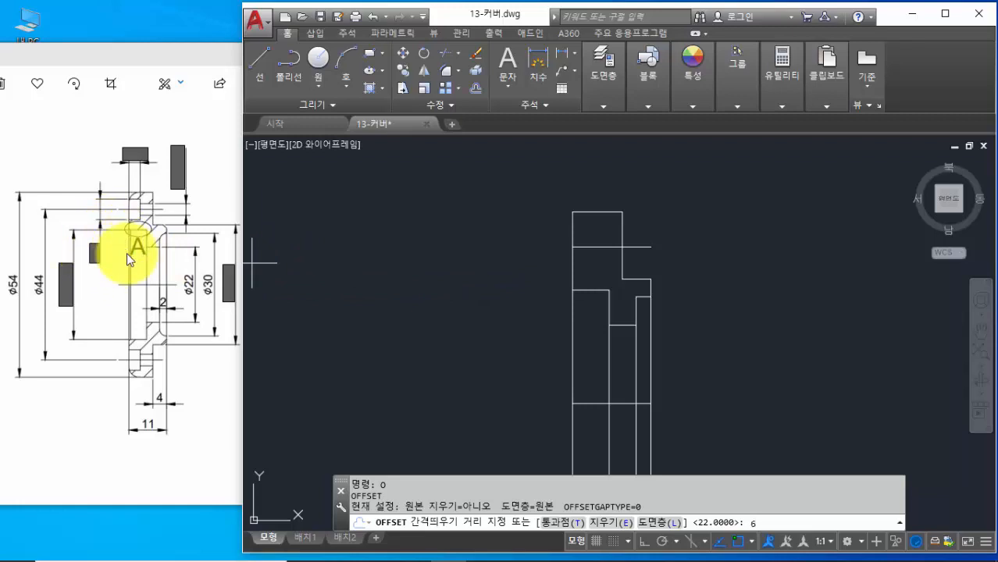
type("6/2")
key("Return")
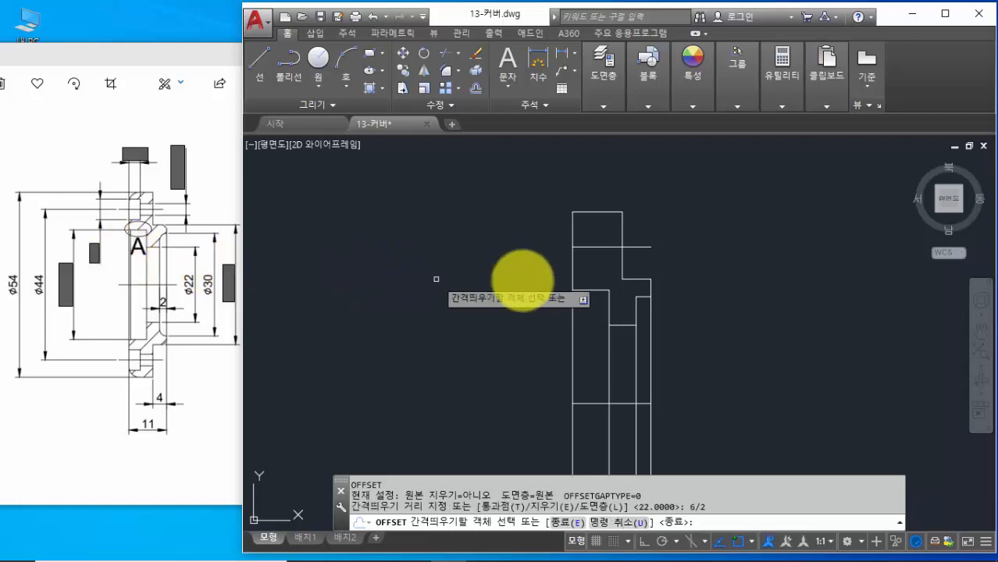
left_click(582, 247)
left_click(593, 193)
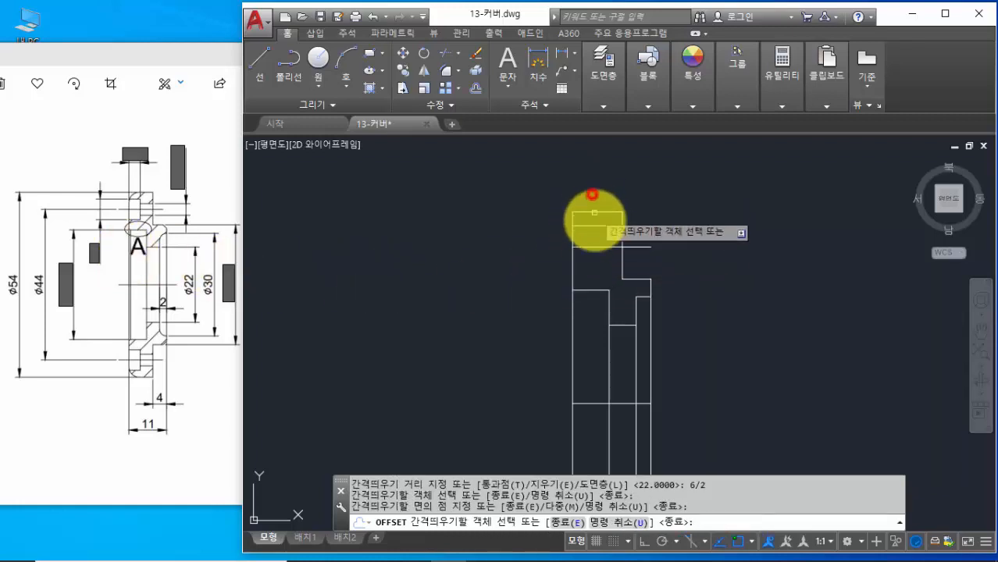
left_click(596, 249)
left_click(500, 323)
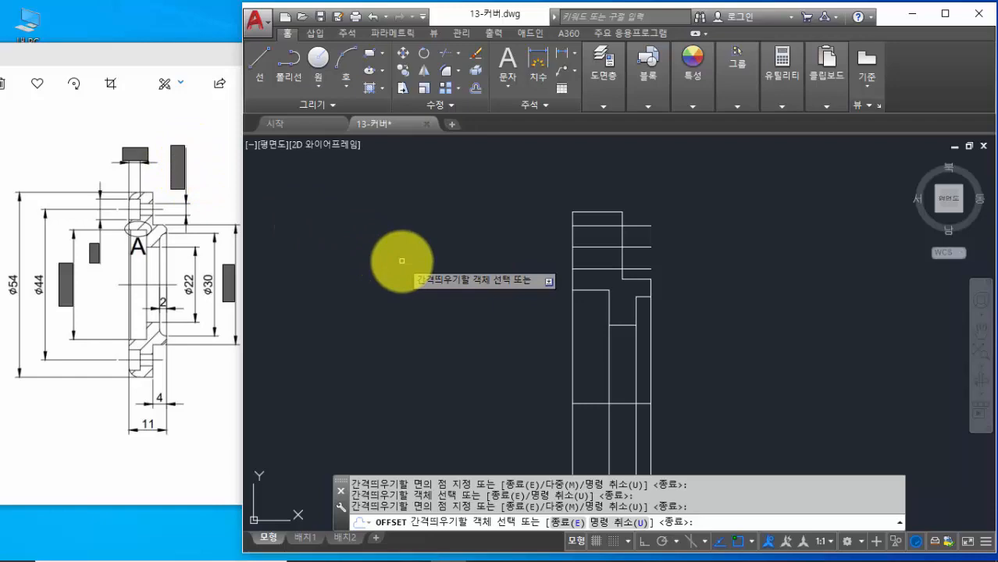
Switch to the 볼트자리파기.jpg reference image and examine the bolt hole and counterbore dimensions in the M3 row
key("alt+Tab")
key("Tab")
key("Tab")
key("Tab")
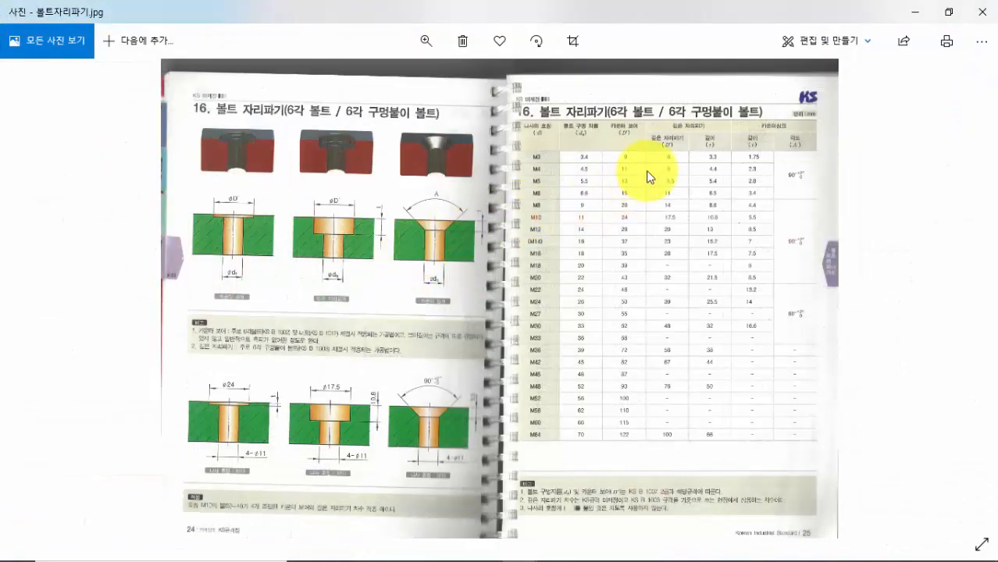
scroll(647, 173, "up", 3)
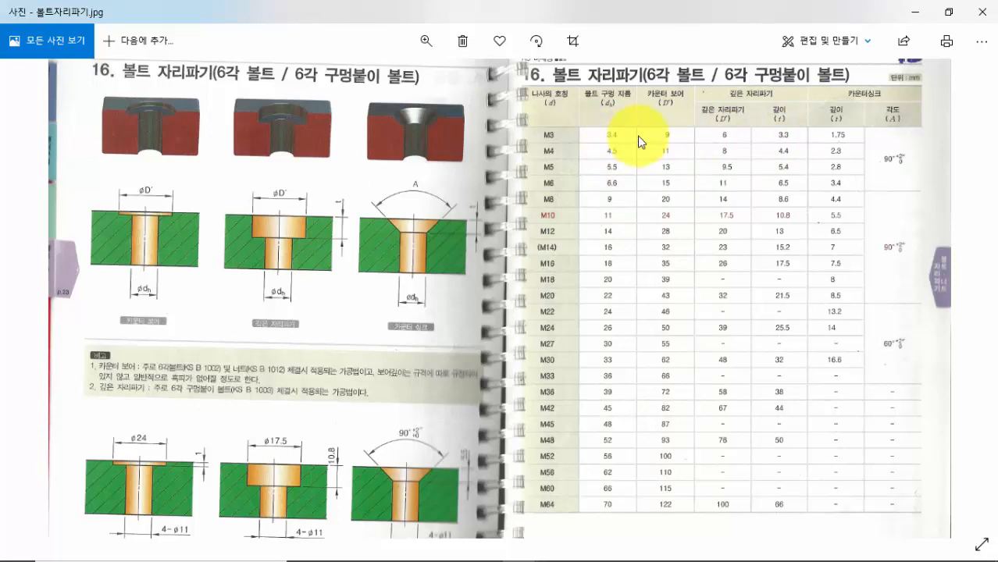
Switch back to the AutoCAD drawing and offset the upper bolt hole axis by 1.7 mm above and below to mark the through-hole diameter
left_click(914, 12)
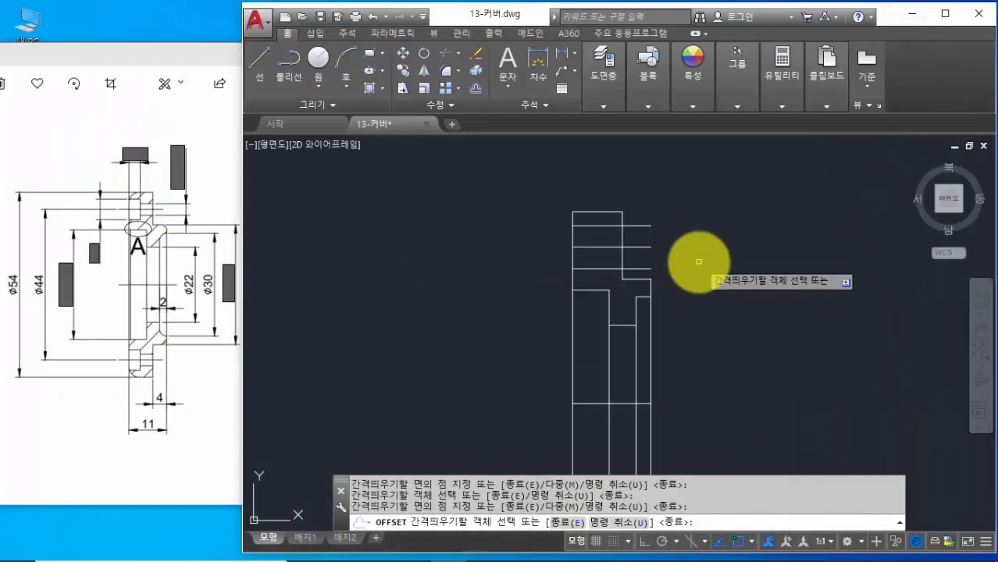
key("Escape")
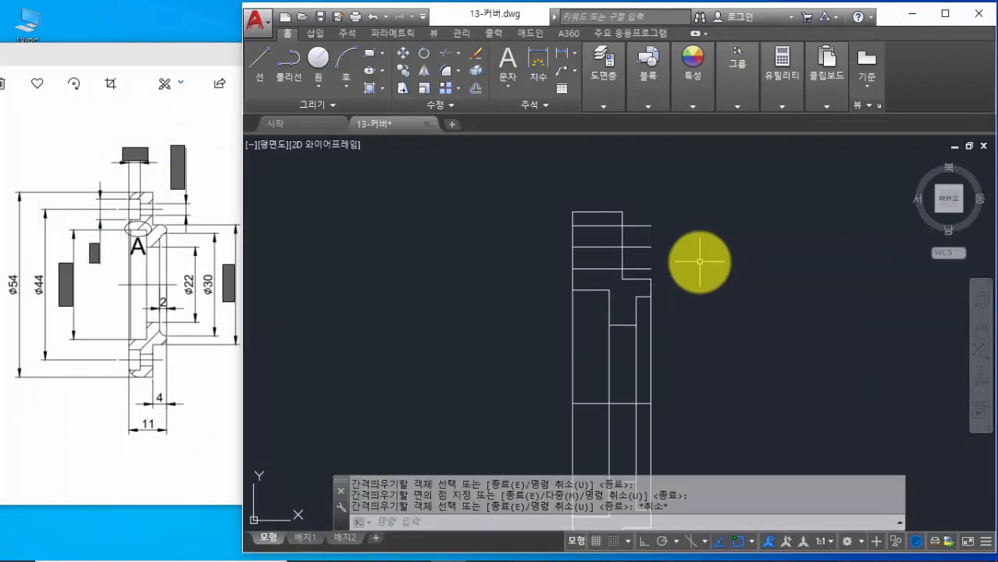
type("o")
key("Return")
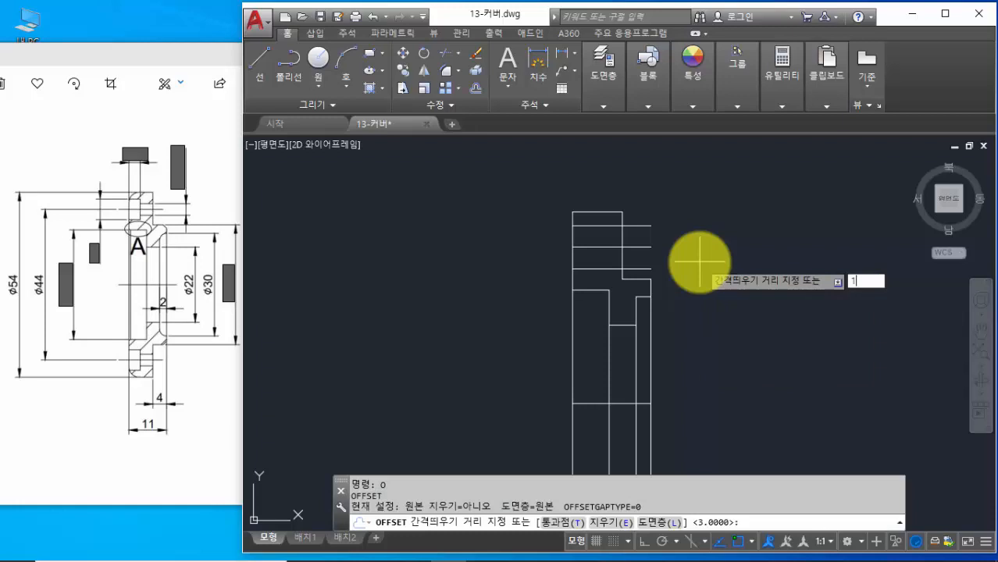
key("Return")
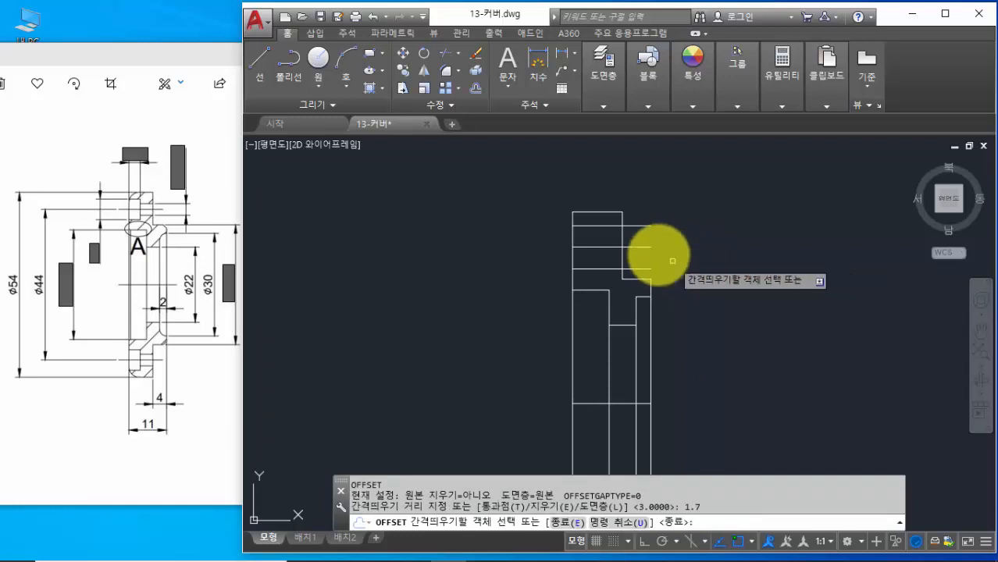
left_click(636, 247)
left_click(646, 192)
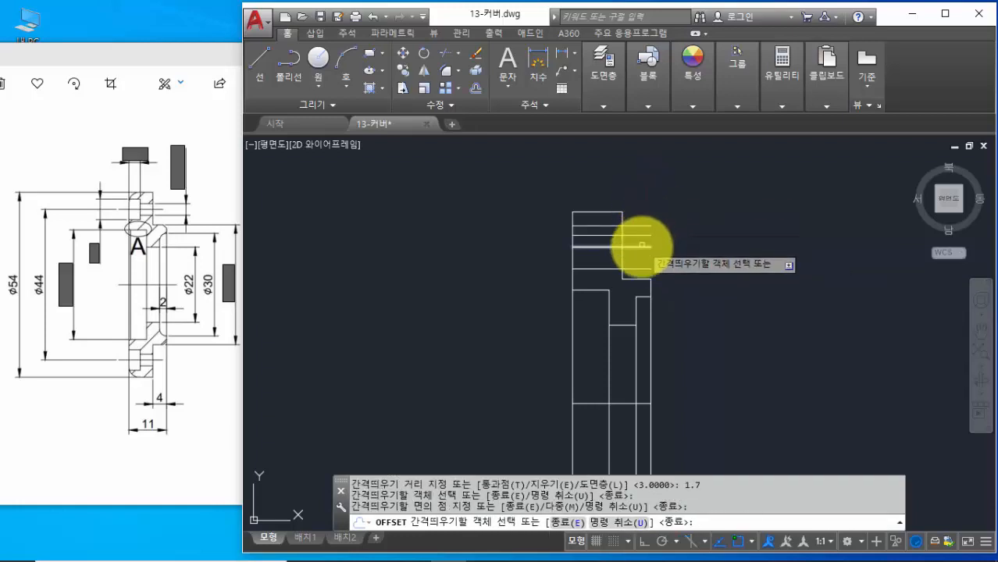
left_click(643, 248)
left_click(702, 352)
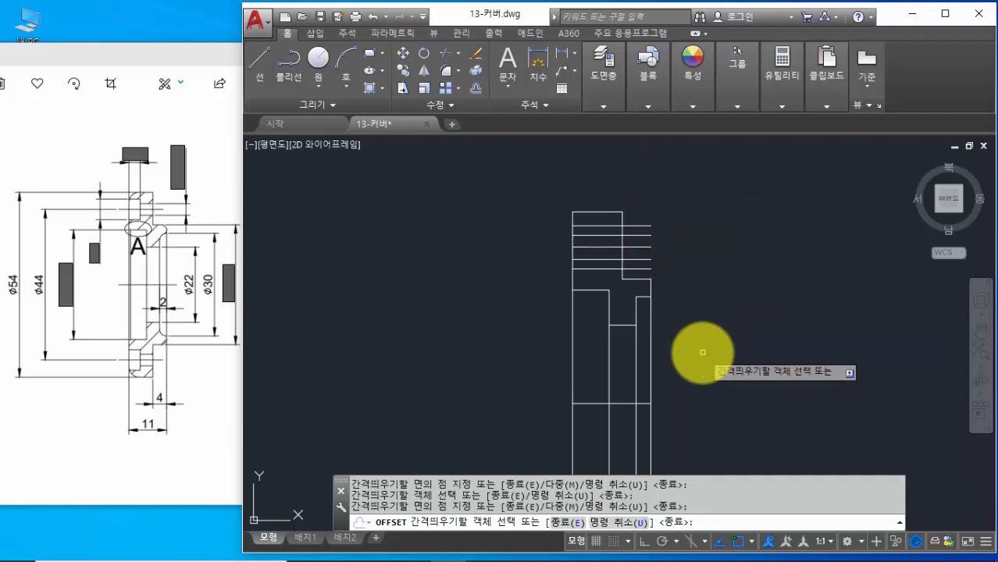
key("Return")
Offset the flange's outer vertical face inward by 3.3 mm to mark the counterbore depth
key("Return")
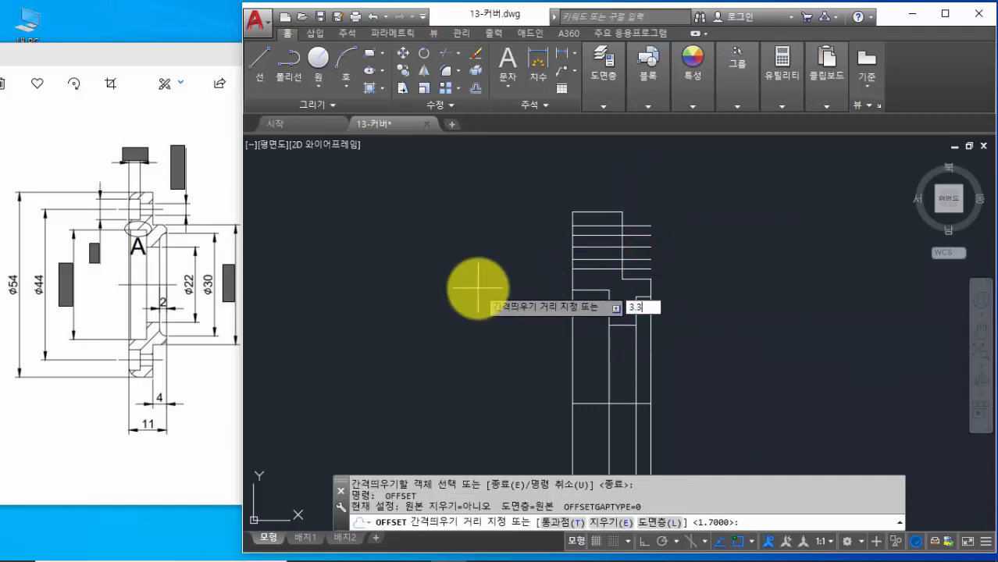
key("Return")
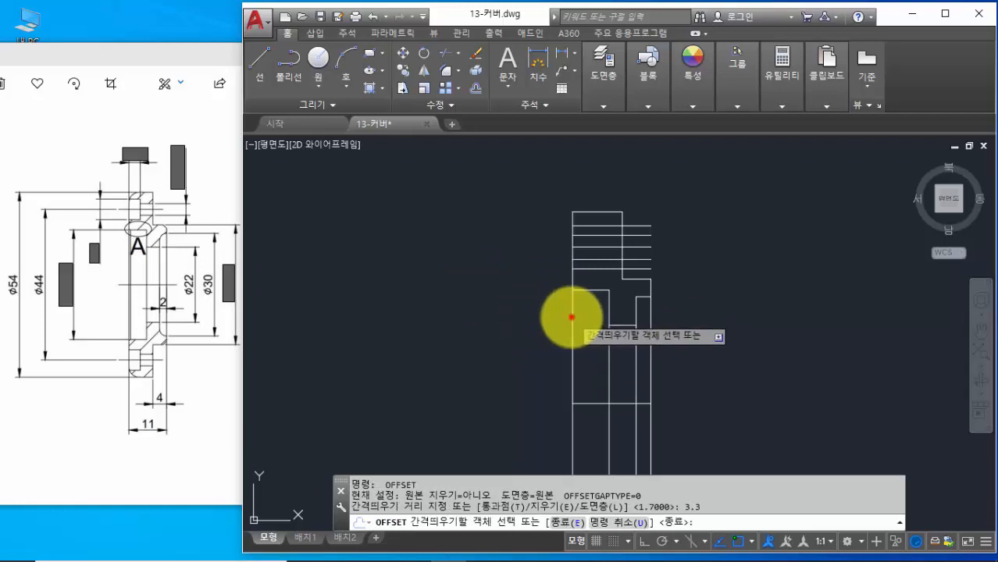
left_click(571, 318)
left_click(747, 325)
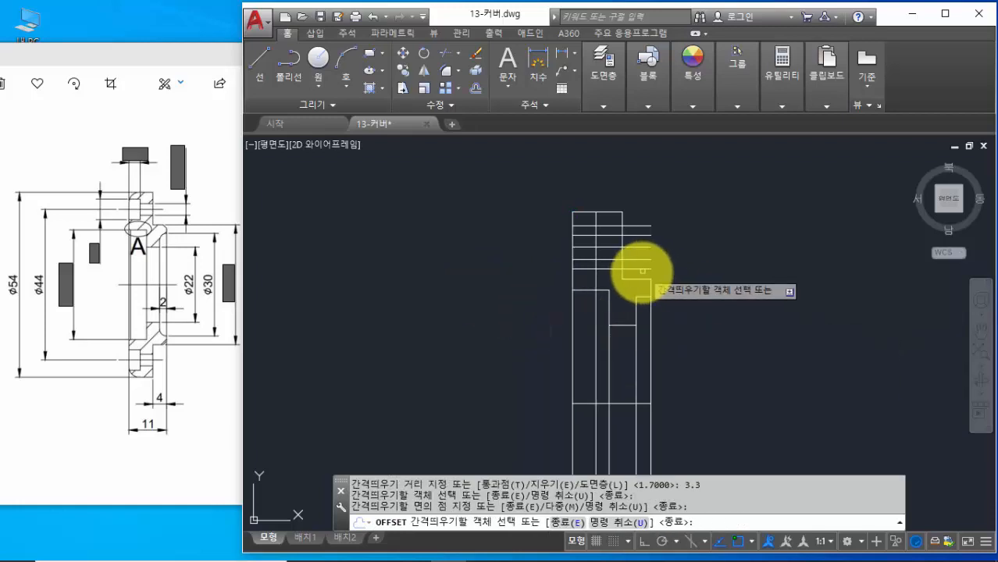
key("Return")
Trim the counterbore depth line between the counterbore and the bore, and the hole lines extending past the flange's inner face
scroll(598, 207, "up", 4)
scroll(640, 310, "down", 2)
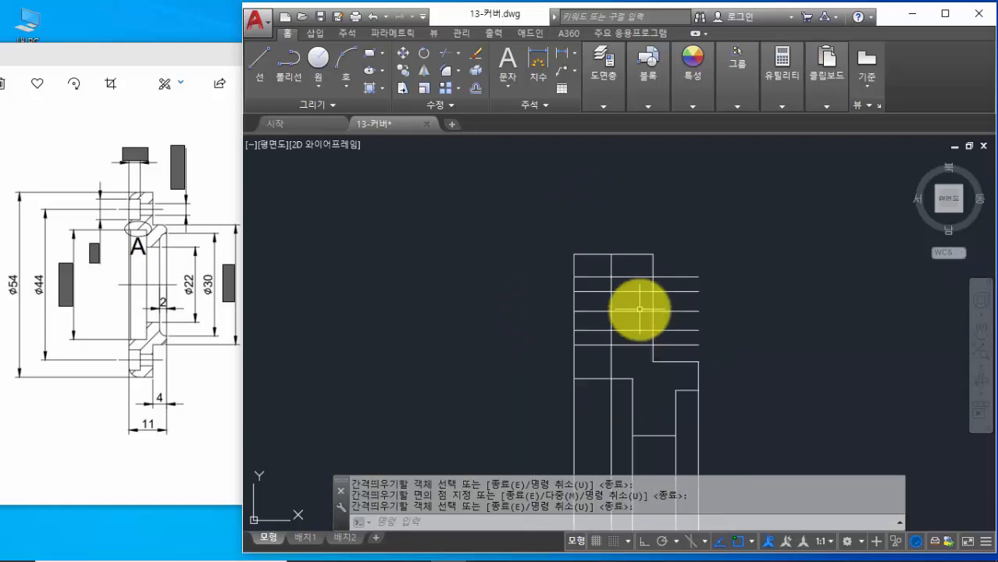
middle_click_drag(642, 353, 576, 282)
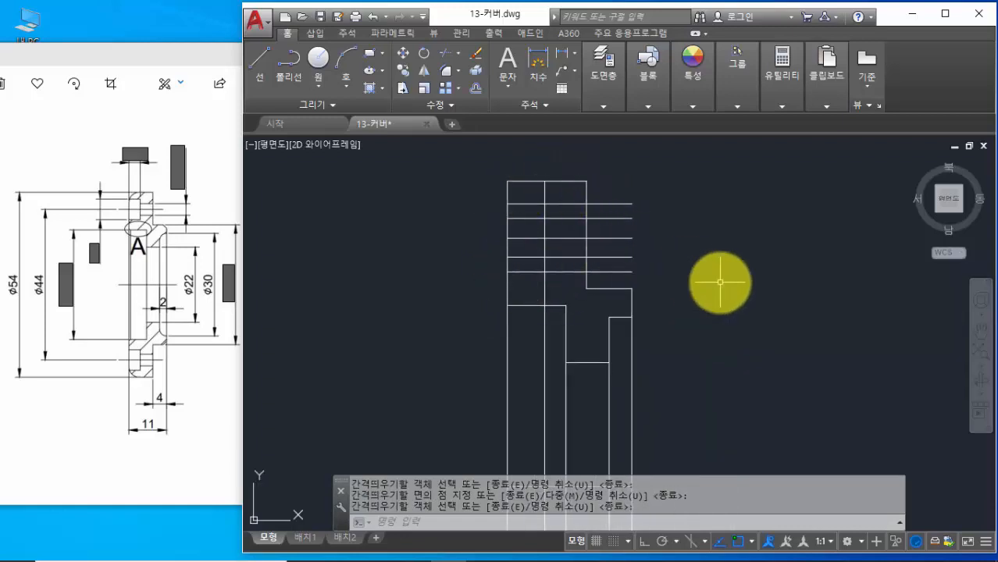
key("Return")
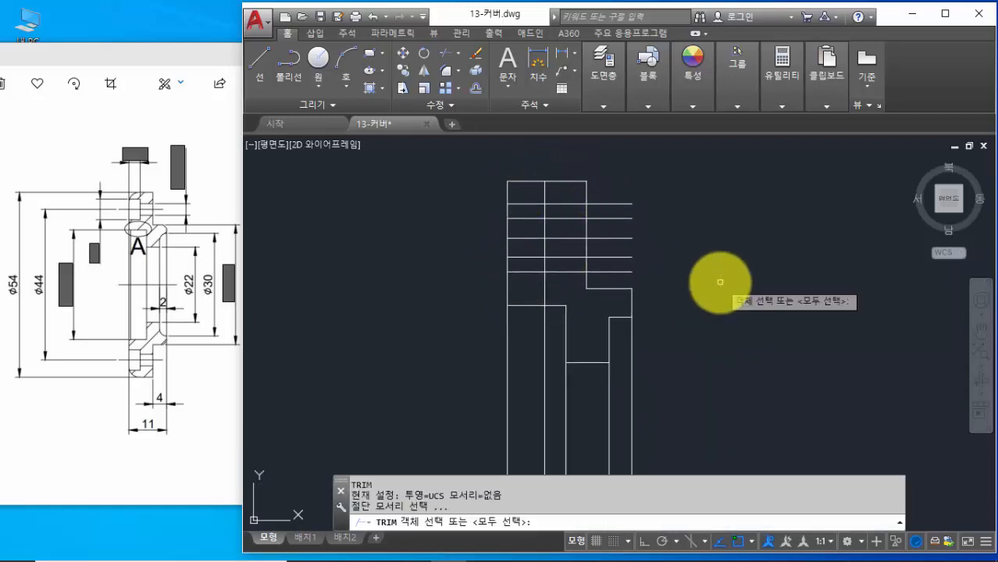
key("Return")
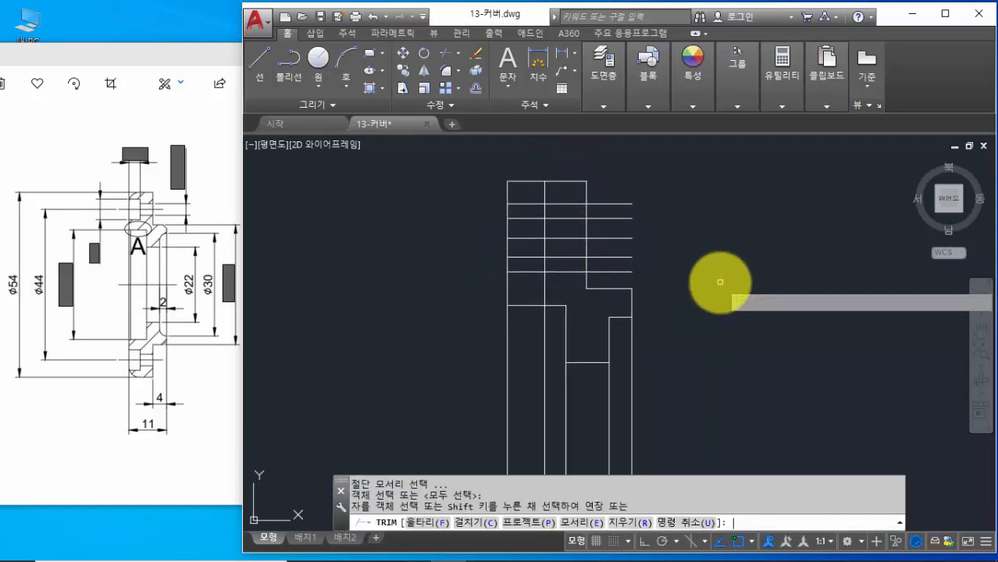
left_click(547, 286)
left_click(646, 179)
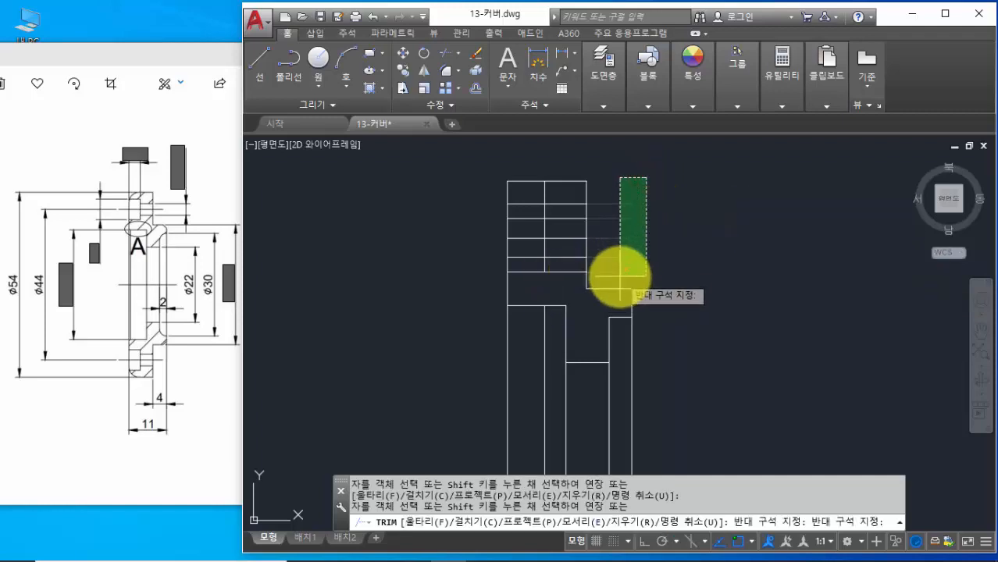
left_click(625, 270)
Trim the through-hole lines inside the counterbore, the depth line above it and the counterbore edges beyond the depth line
left_click(531, 259)
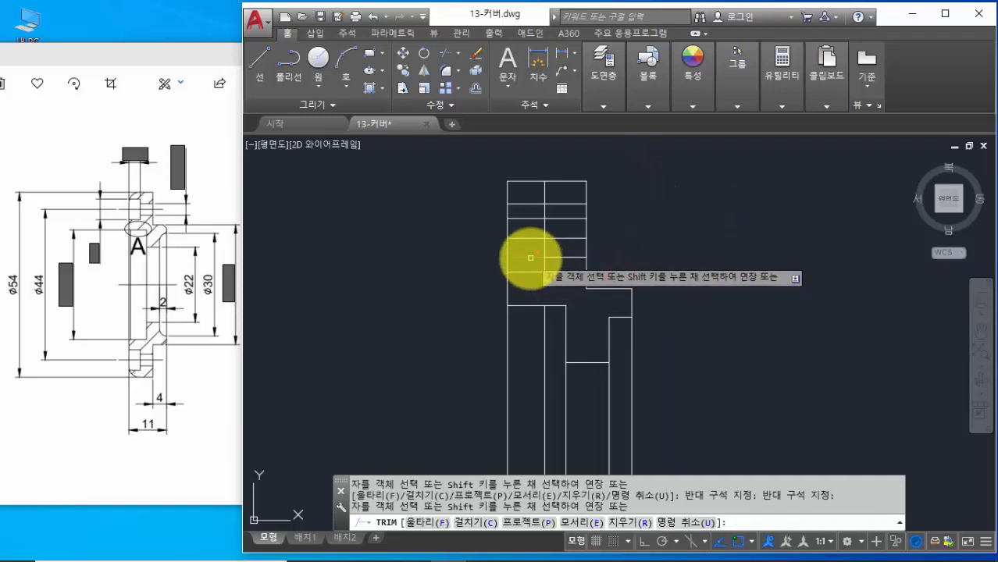
left_click(523, 217)
left_click(542, 191)
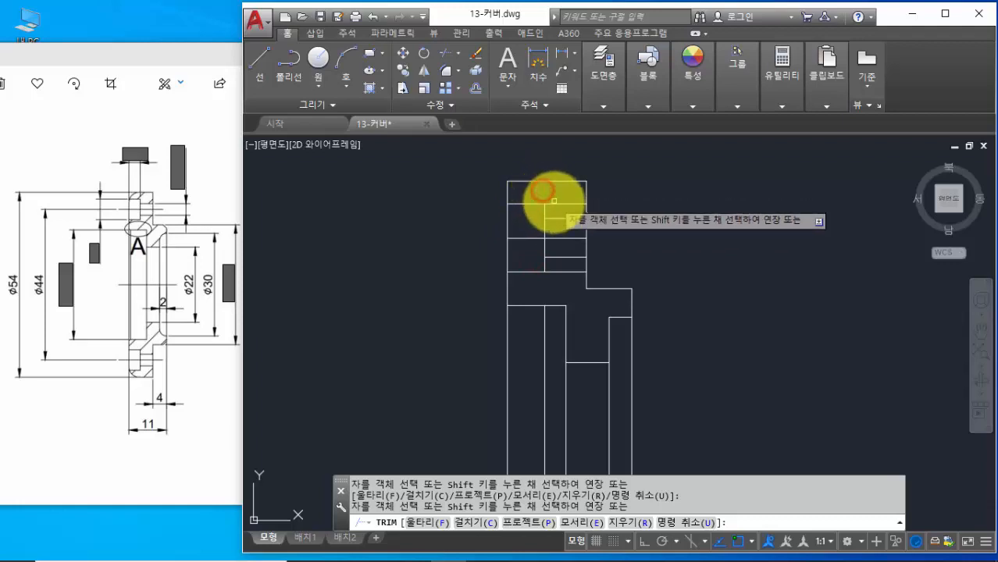
left_click(547, 207)
left_click(573, 272)
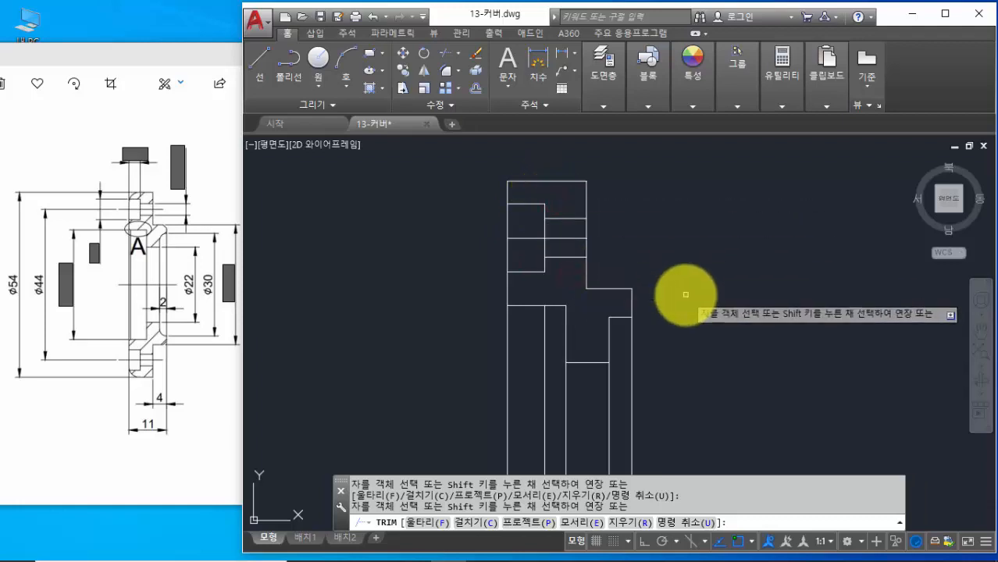
scroll(681, 293, "down", 2)
key("Return")
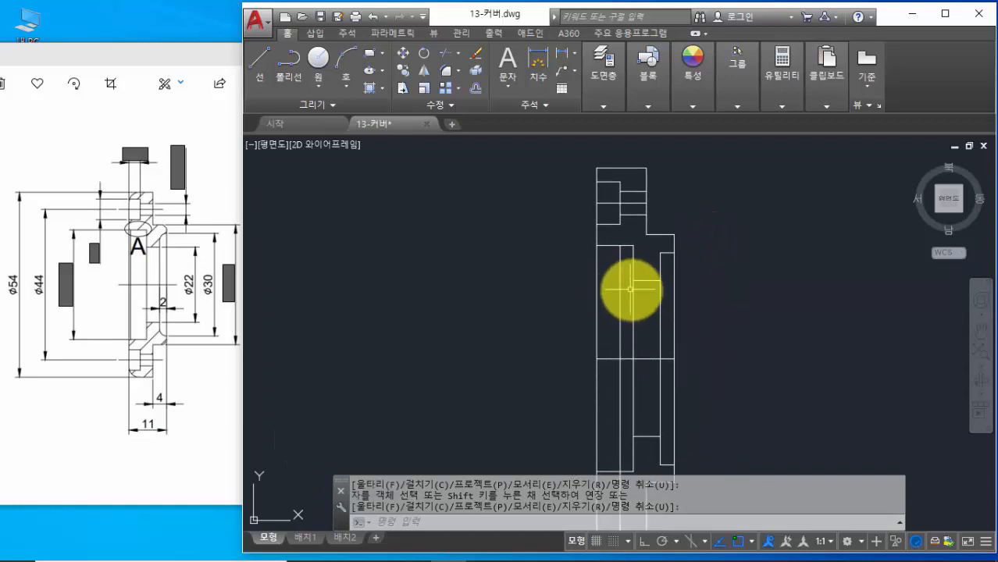
Erase the leftover piece of the counterbore depth line running through the large bore
key("Return")
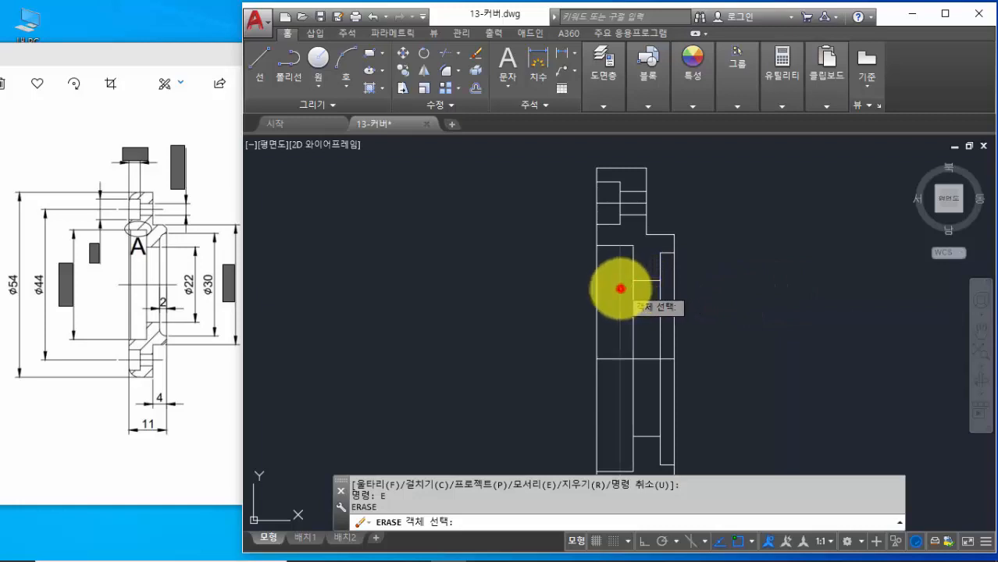
left_click(622, 289)
scroll(531, 283, "down", 2)
middle_click_drag(542, 285, 617, 237)
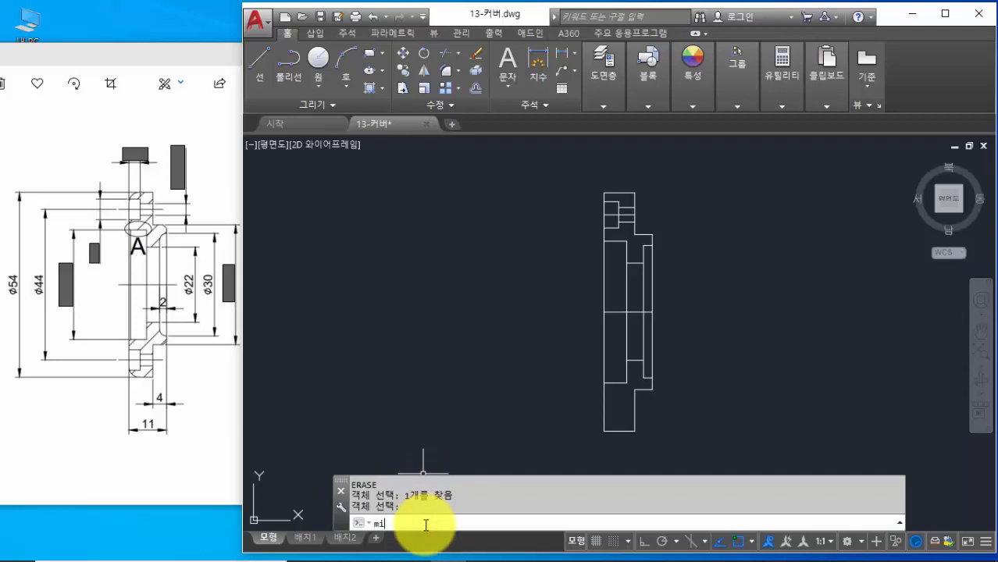
Mirror the six counterbored bolt hole lines, including the axis, about the part's horizontal centerline, keeping the originals
key("Return")
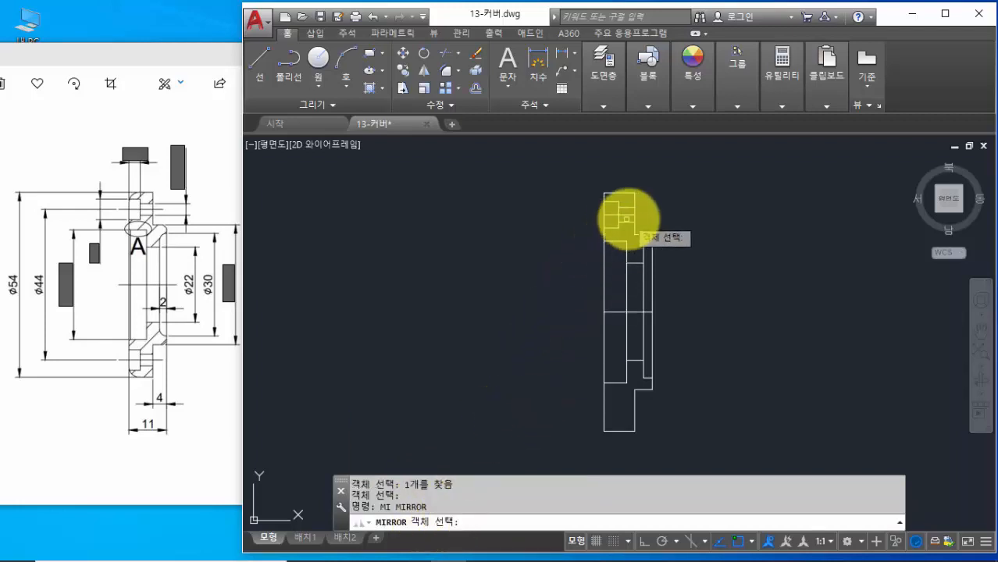
scroll(627, 218, "up", 4)
left_click(588, 174)
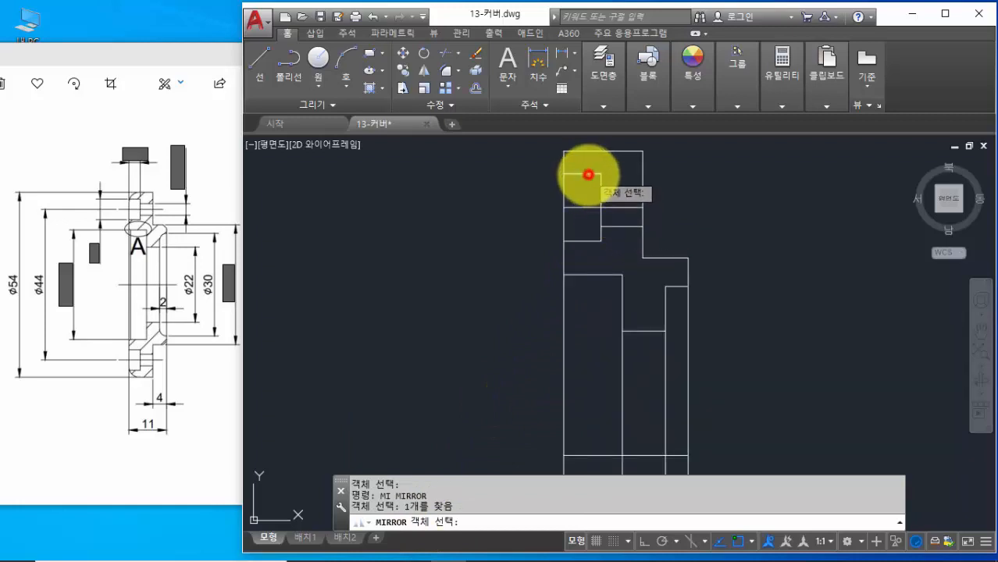
left_click(599, 209)
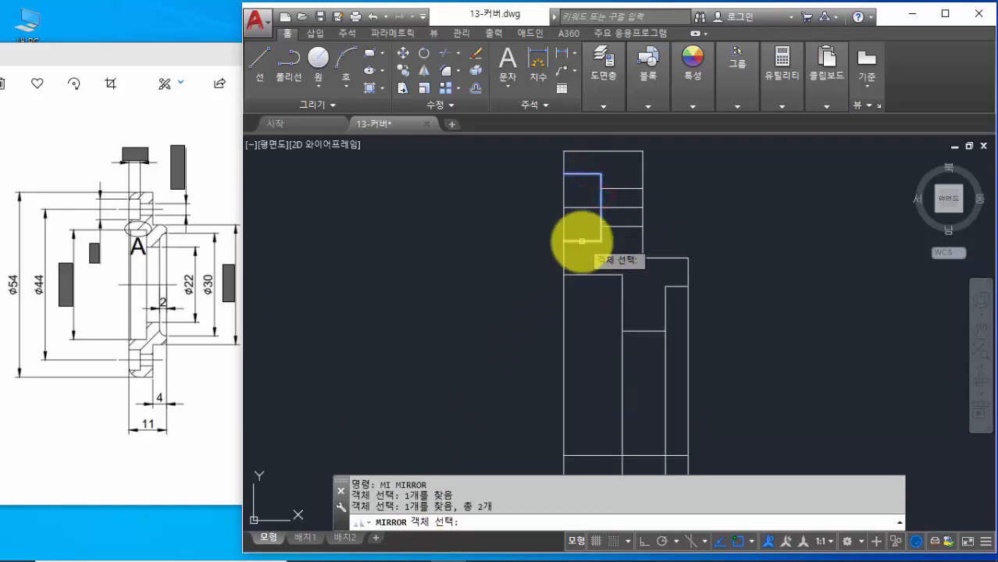
left_click(582, 241)
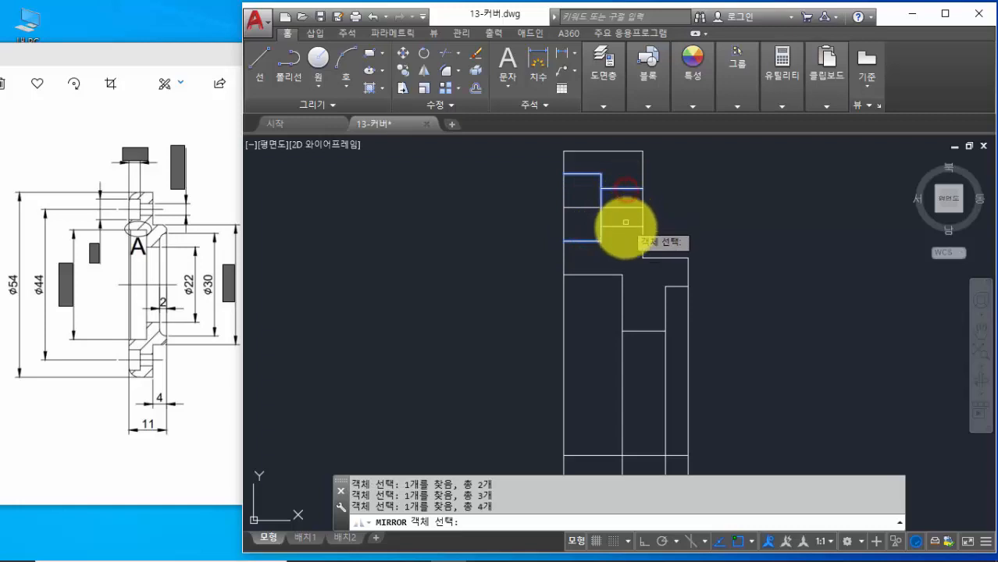
left_click(691, 258)
scroll(704, 258, "down", 4)
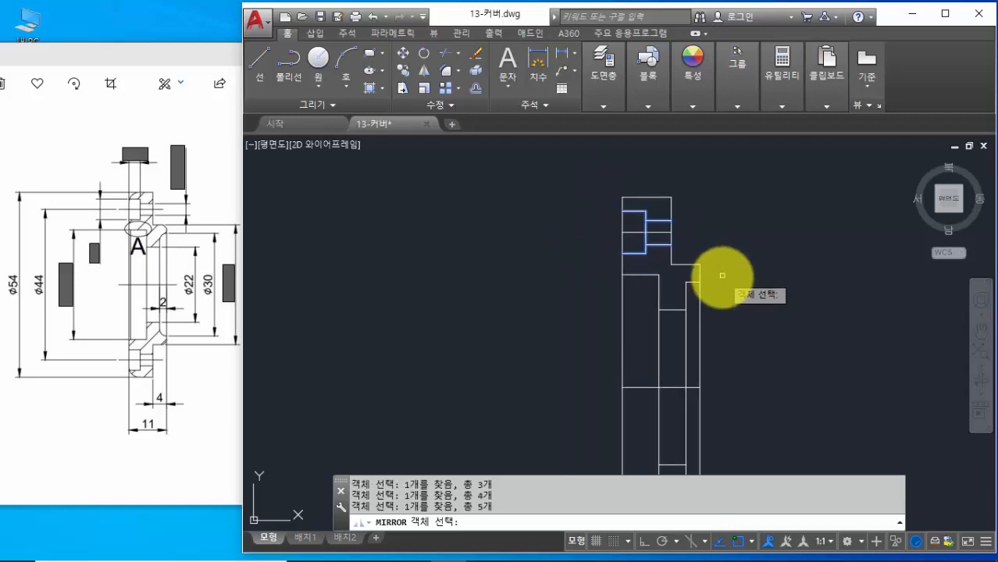
left_click(645, 225)
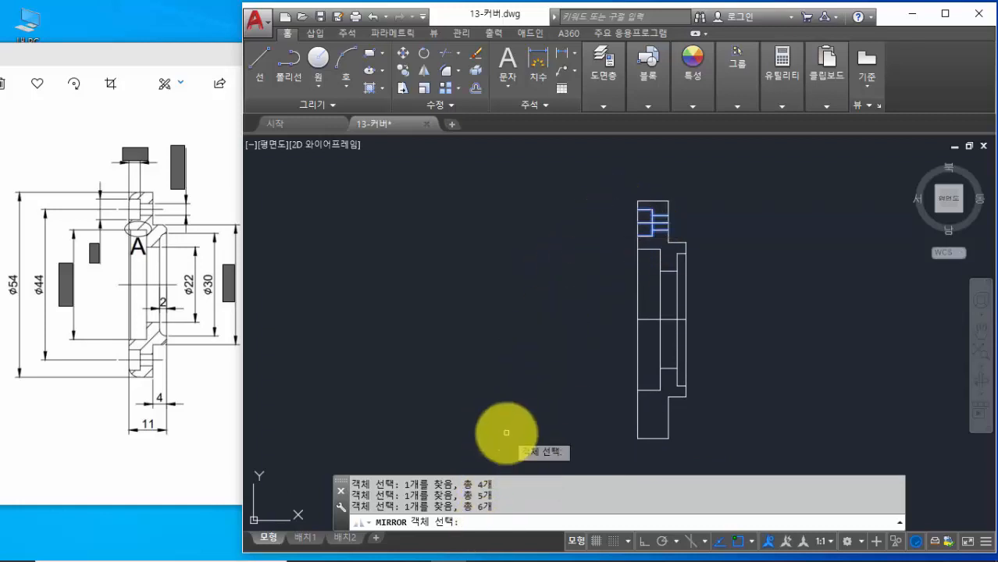
key("Return")
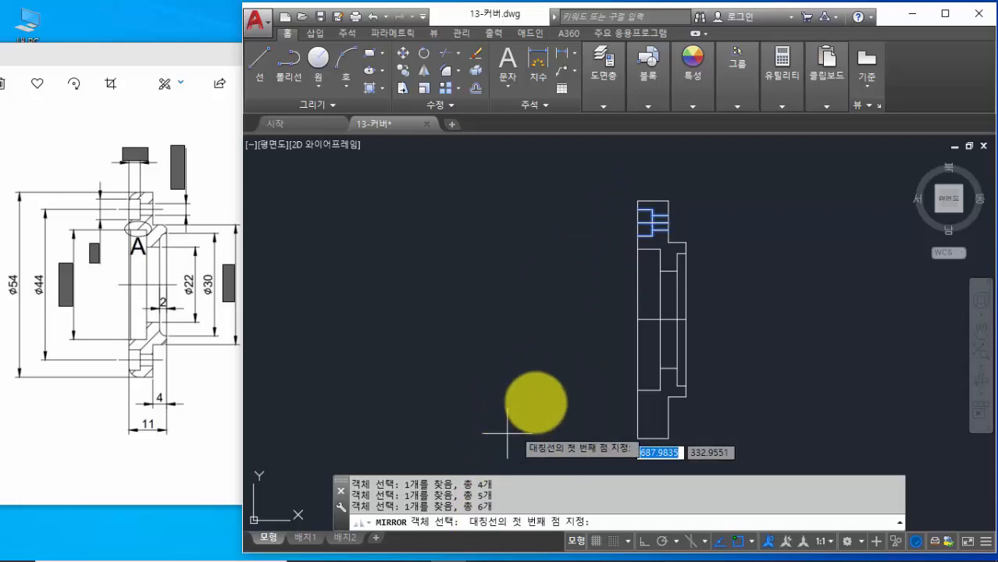
left_click(637, 320)
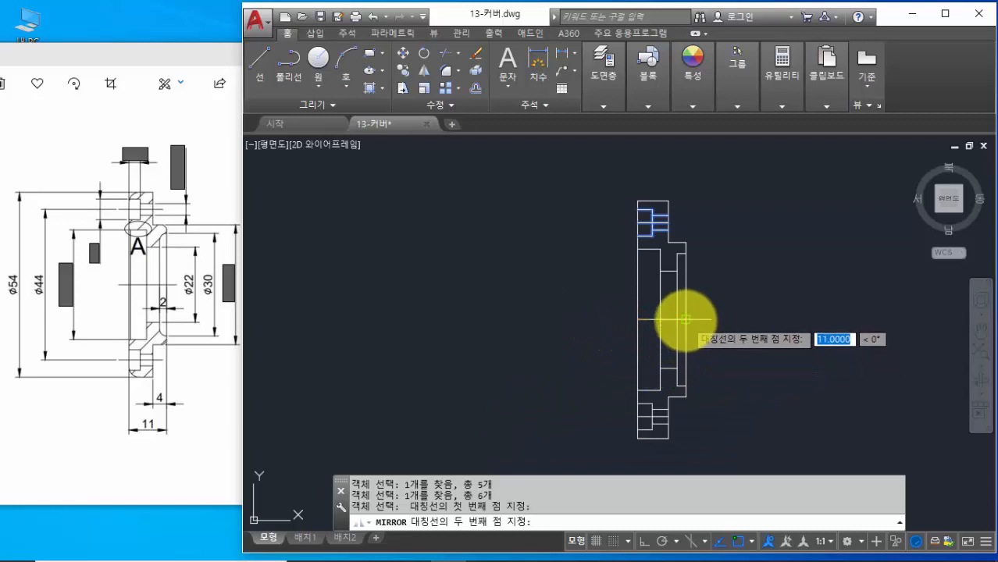
left_click(685, 320)
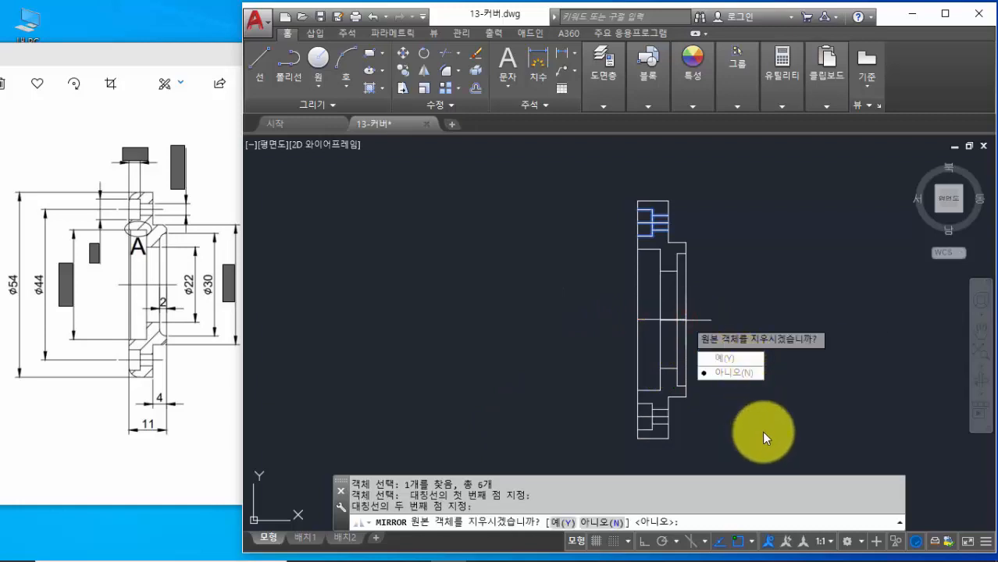
key("Return")
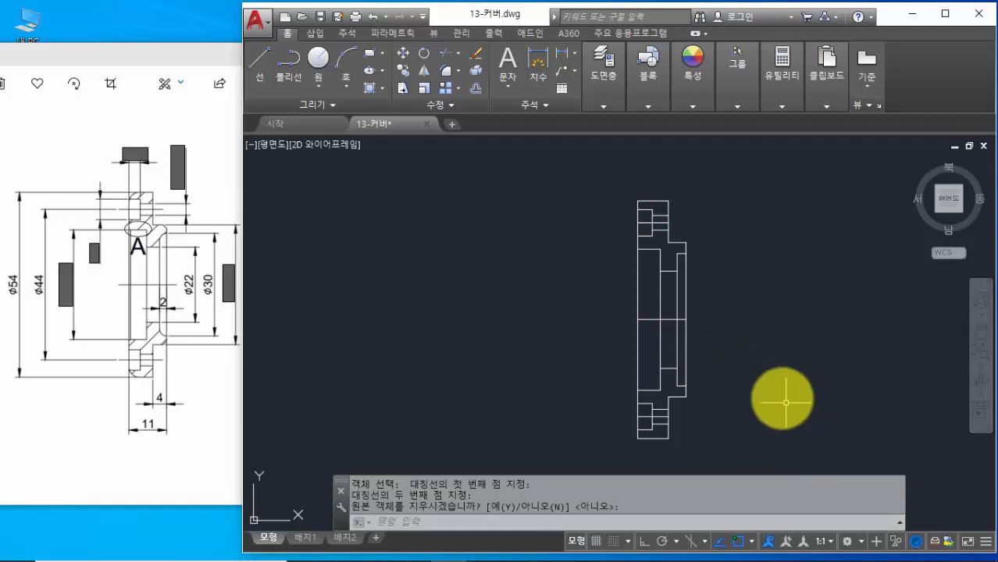
Move the cover reference image so detail A (2:1) shows beside the drawing, and examine its dimensions
scroll(646, 256, "up", 2)
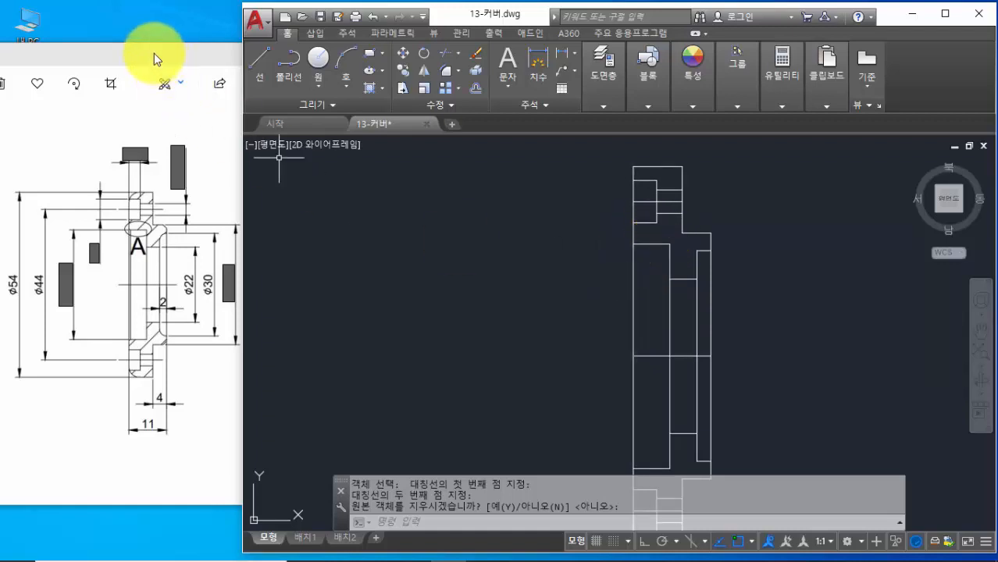
left_click_drag(155, 60, 348, 56)
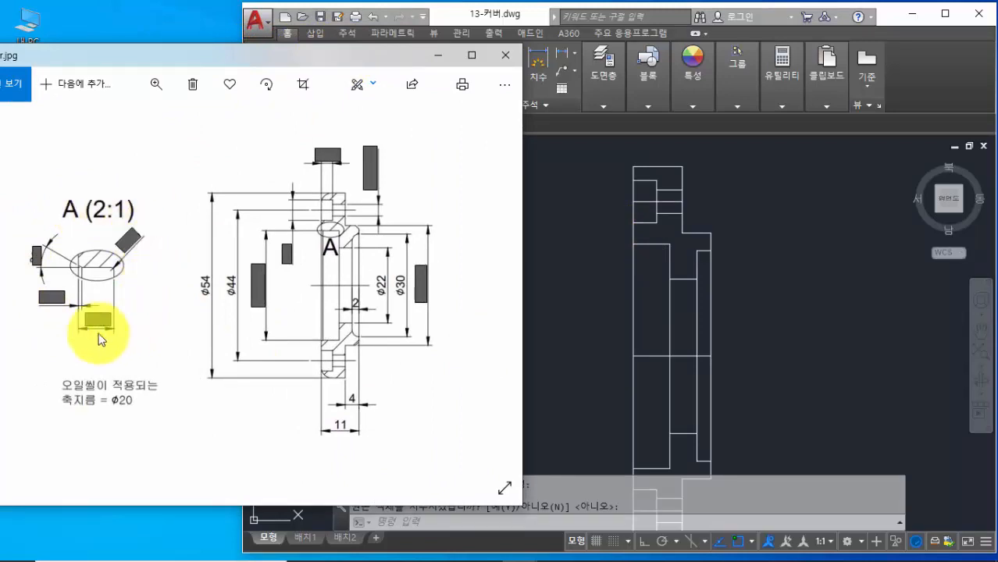
left_click(601, 316)
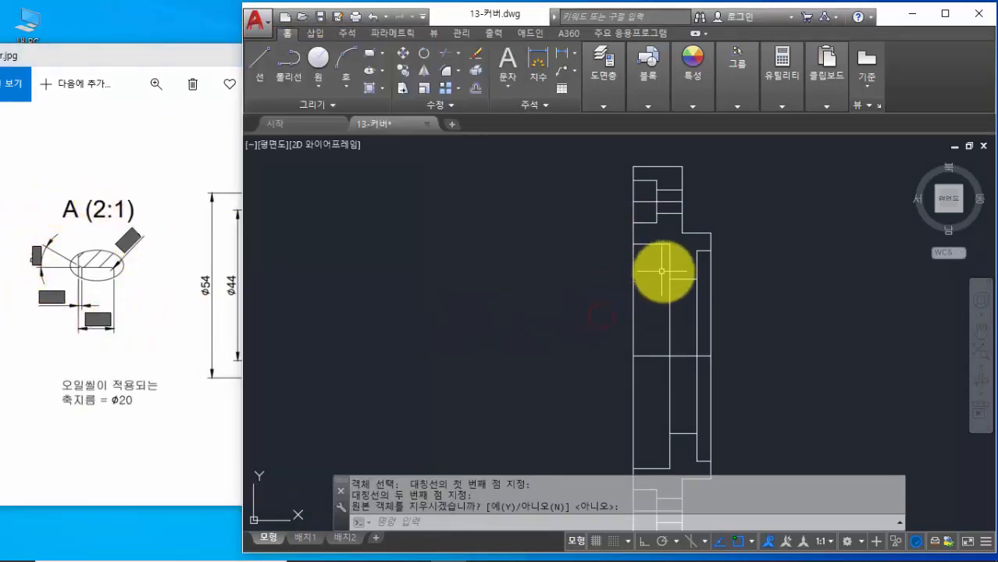
Offset the cover's left face line by 0.5 toward the inside of the part
scroll(664, 269, "up", 2)
middle_click_drag(664, 267, 562, 290)
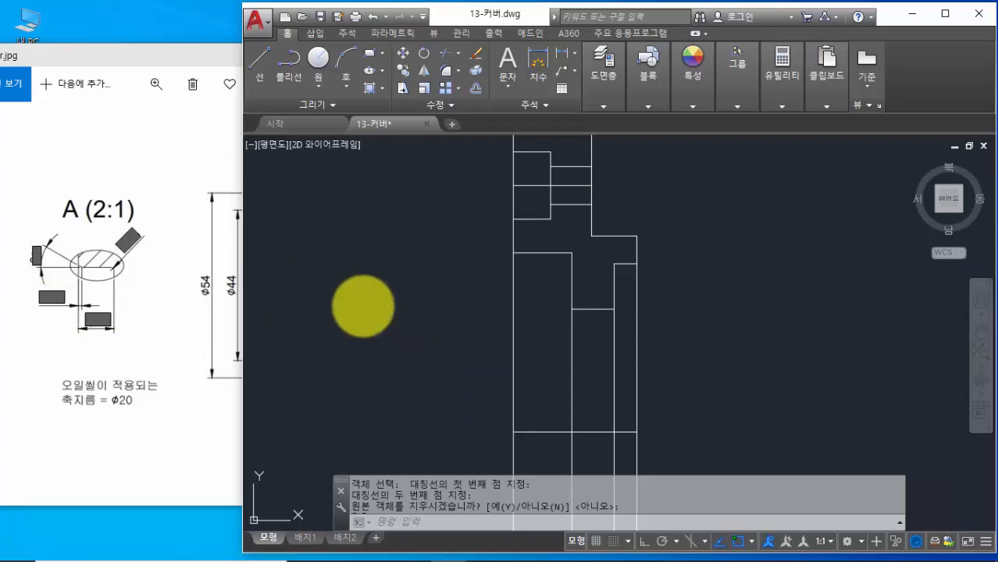
key("Return")
type("o")
key("Return")
type("0.5")
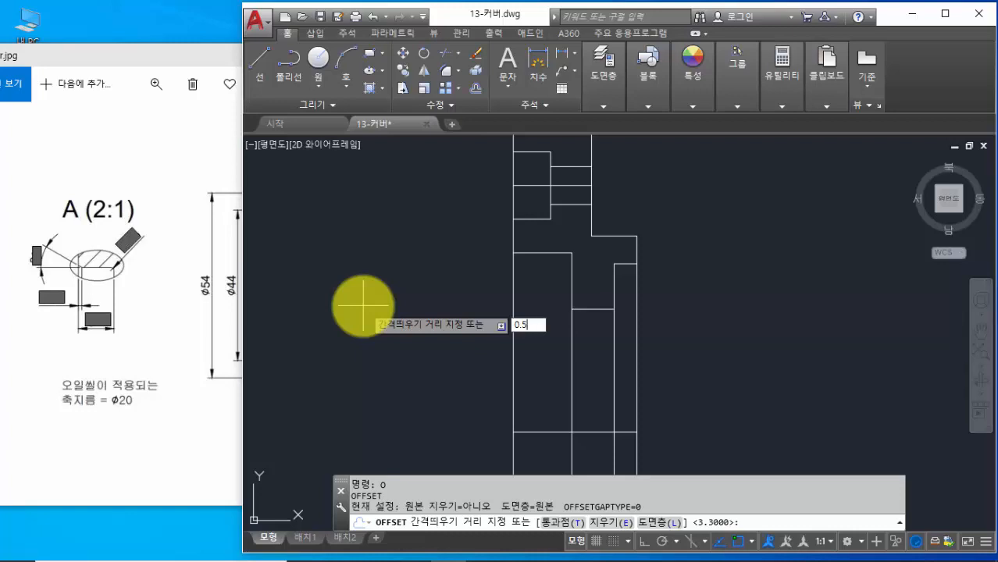
key("Return")
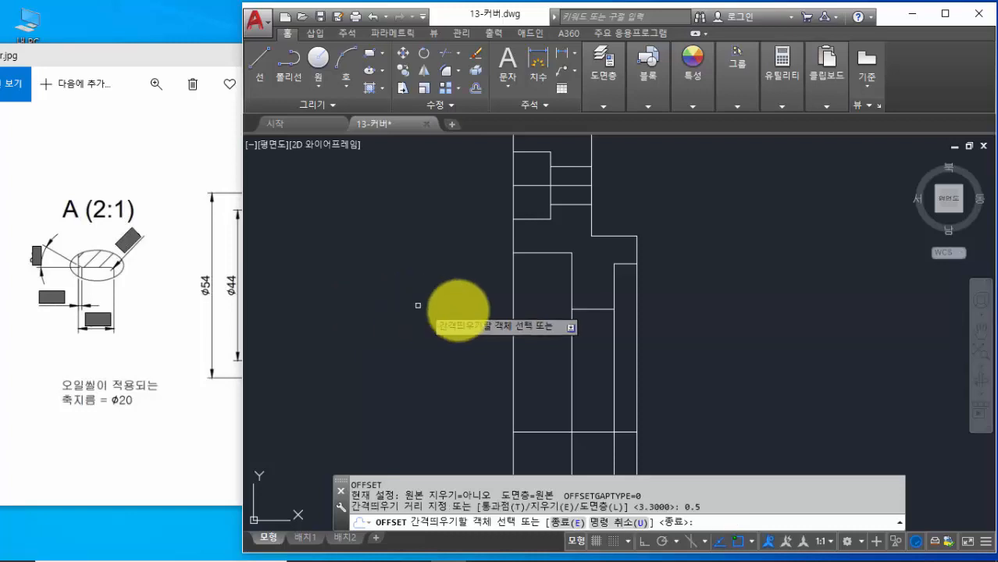
left_click(514, 311)
left_click(541, 310)
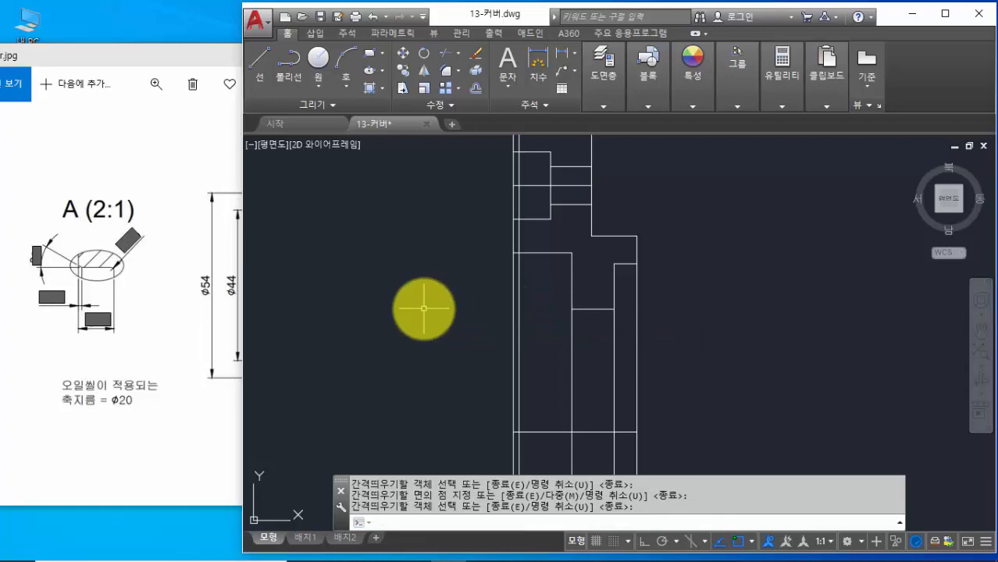
key("Return")
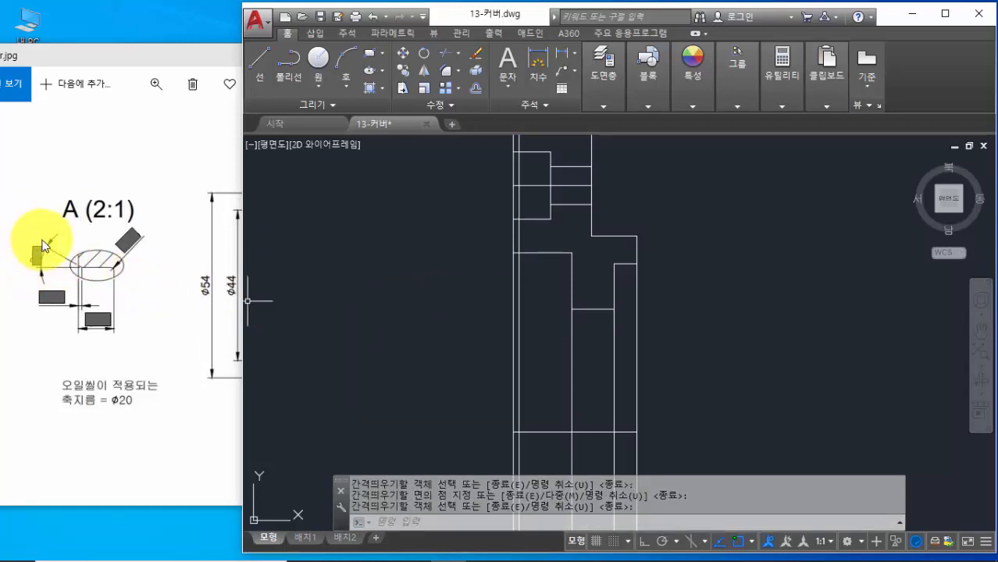
scroll(508, 227, "up", 4)
middle_click_drag(493, 248, 496, 293)
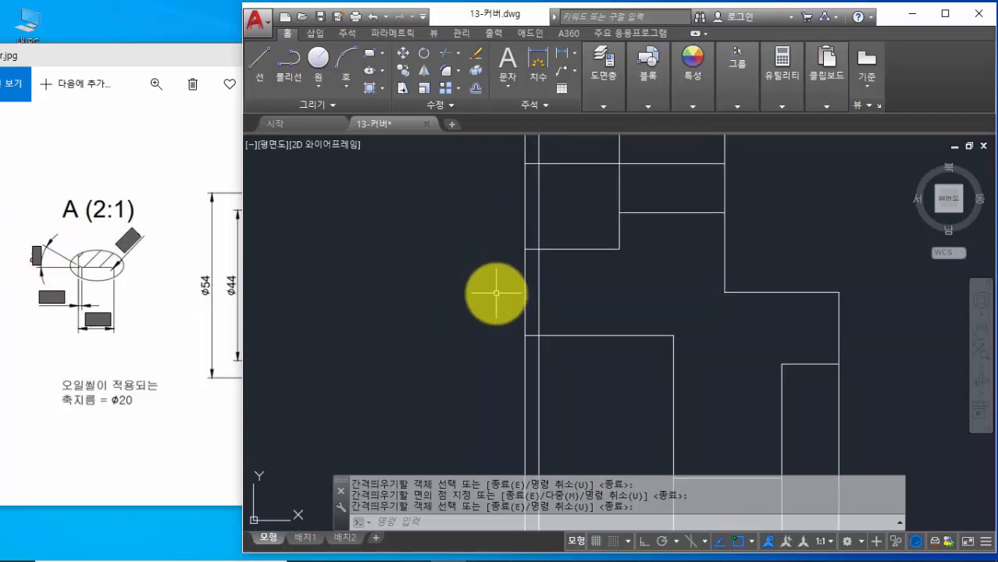
mouse_move(537, 334)
left_mouse_down()
mouse_move(330, 196)
mouse_move(387, 248)
mouse_move(549, 343)
mouse_move(536, 330)
mouse_move(542, 341)
mouse_move(343, 338)
left_mouse_up()
mouse_move(401, 264)
left_mouse_down()
mouse_move(372, 308)
mouse_move(397, 318)
mouse_move(397, 262)
mouse_move(408, 273)
left_mouse_up()
left_click(423, 271)
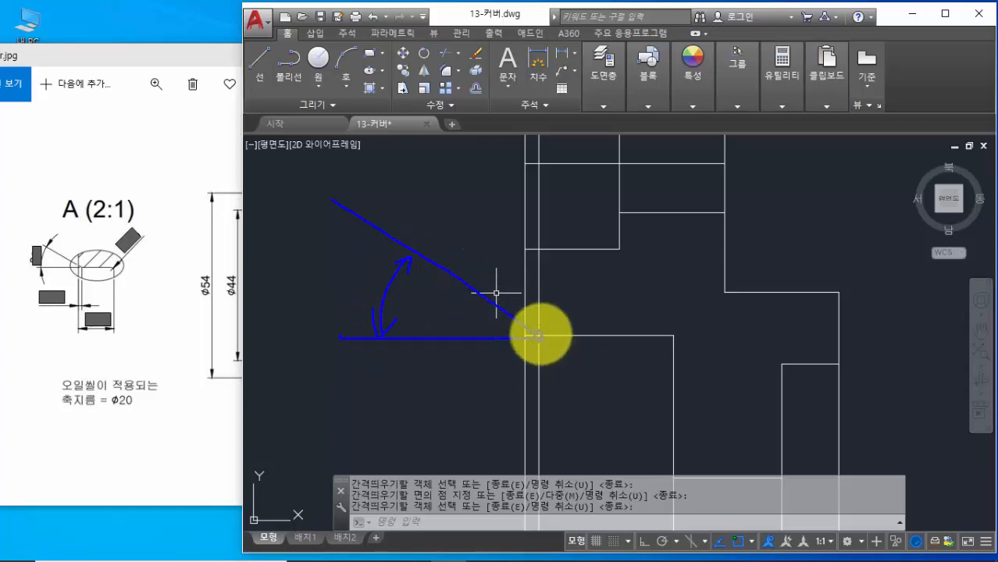
mouse_move(539, 336)
left_mouse_down()
mouse_move(713, 336)
mouse_move(695, 361)
left_mouse_up()
left_click_drag(735, 331, 738, 348)
mouse_move(626, 336)
left_mouse_down()
mouse_move(551, 257)
mouse_move(469, 263)
mouse_move(478, 291)
left_mouse_up()
left_click_drag(614, 321, 631, 323)
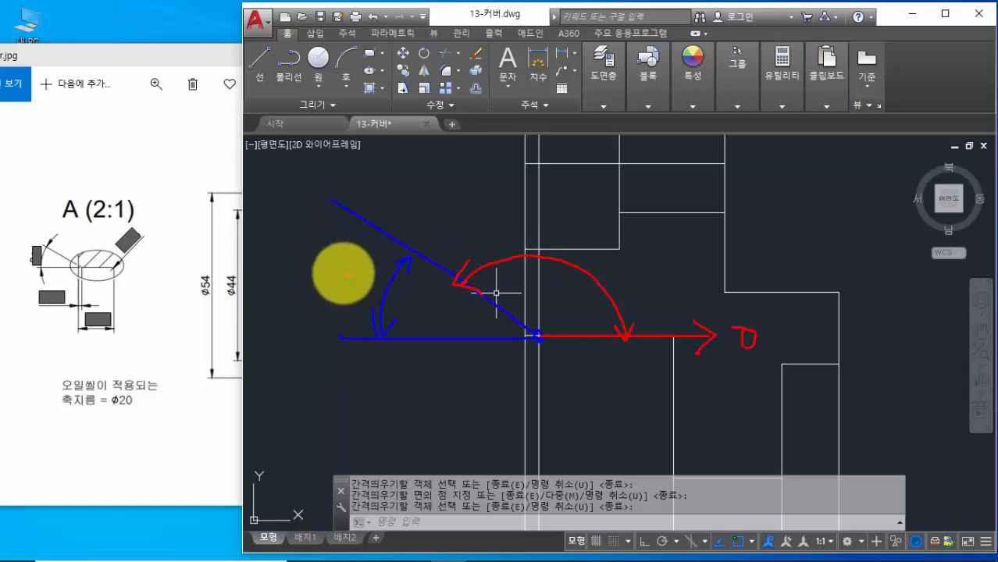
mouse_move(622, 270)
left_mouse_down()
mouse_move(621, 290)
mouse_move(646, 288)
mouse_move(633, 292)
left_mouse_up()
left_click_drag(634, 276, 662, 264)
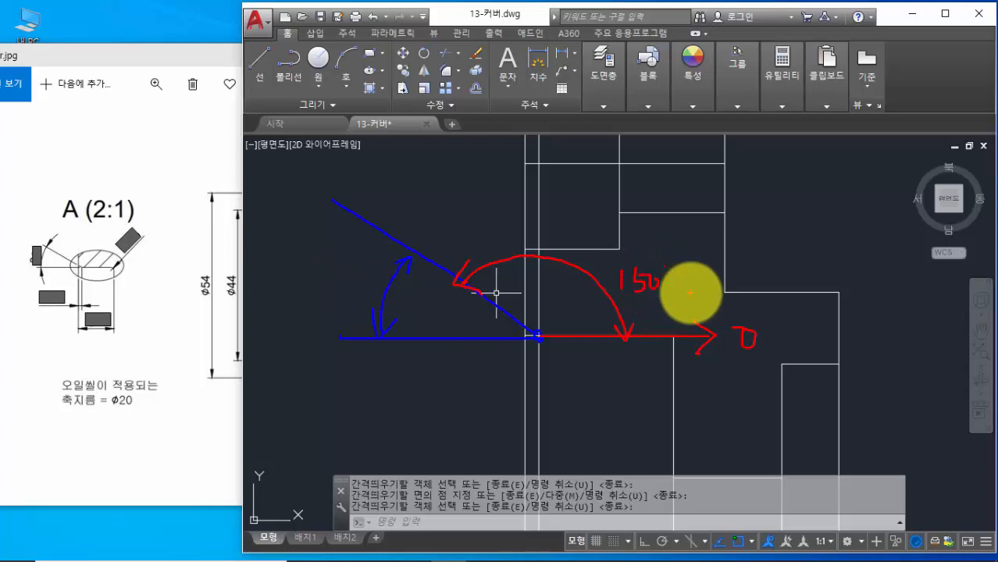
key("Escape")
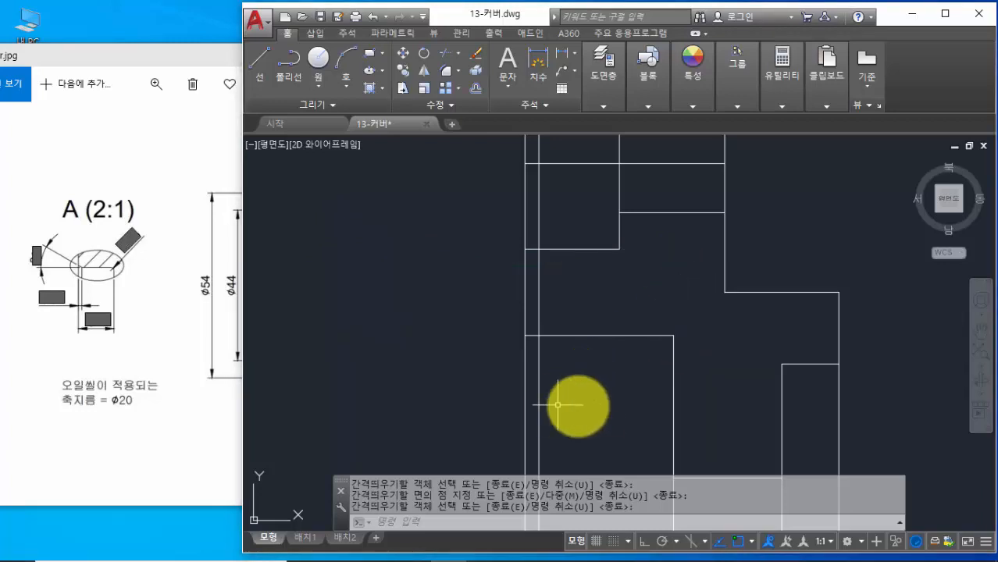
Draw a line at 150° from the intersection of the offset line and the seal bore's upper edge, extending past the left face
type("l")
key("Return")
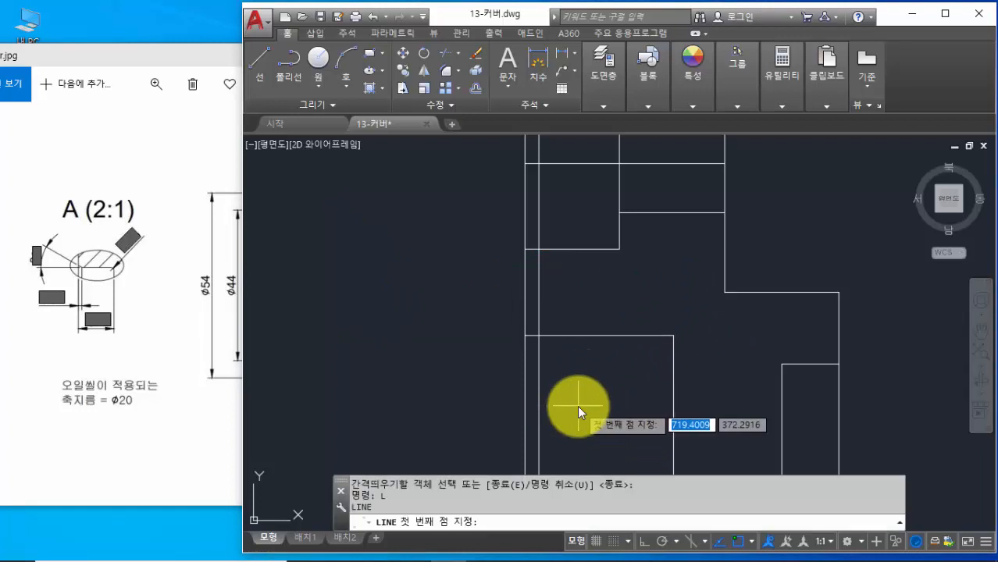
left_click(539, 336)
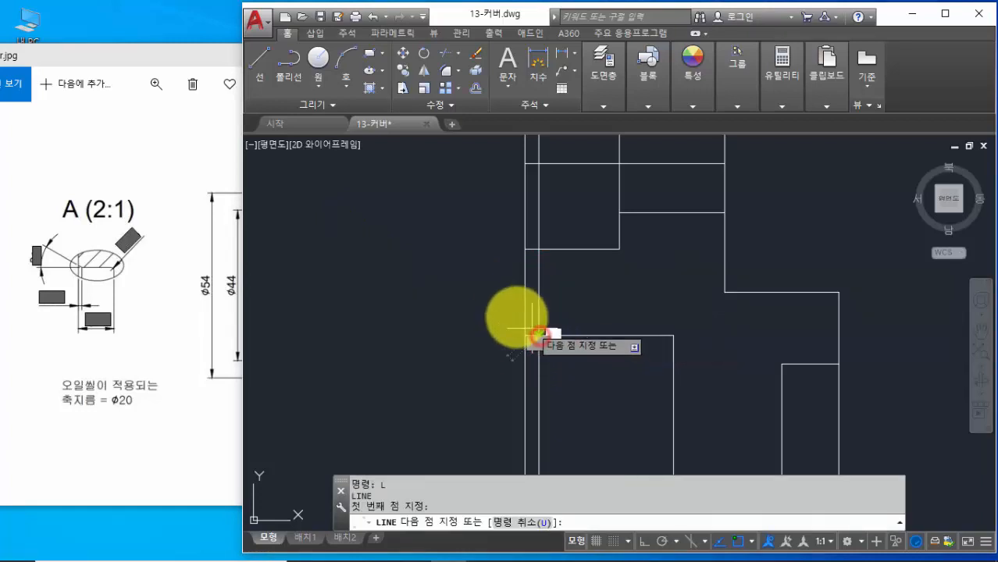
left_click(375, 250)
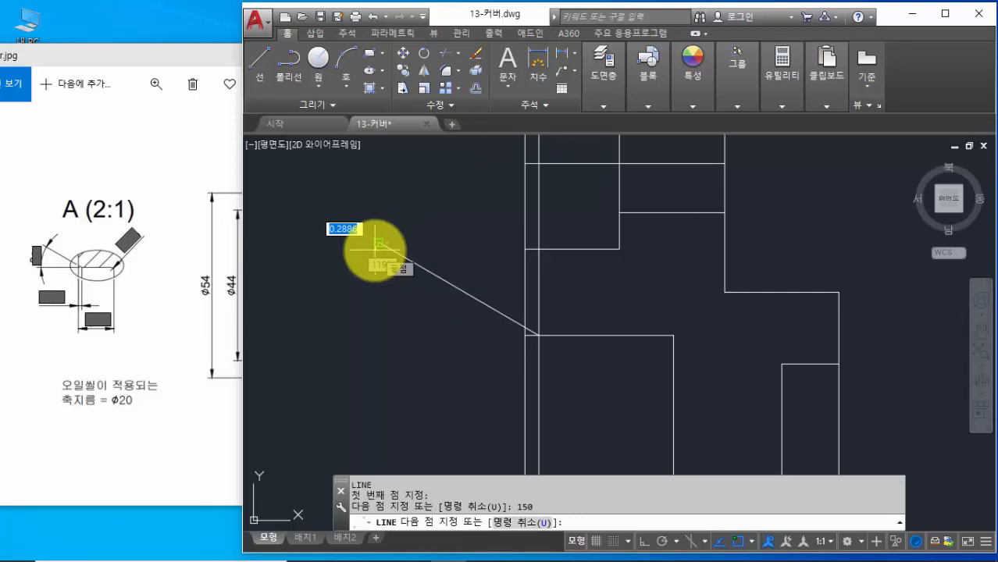
key("Return")
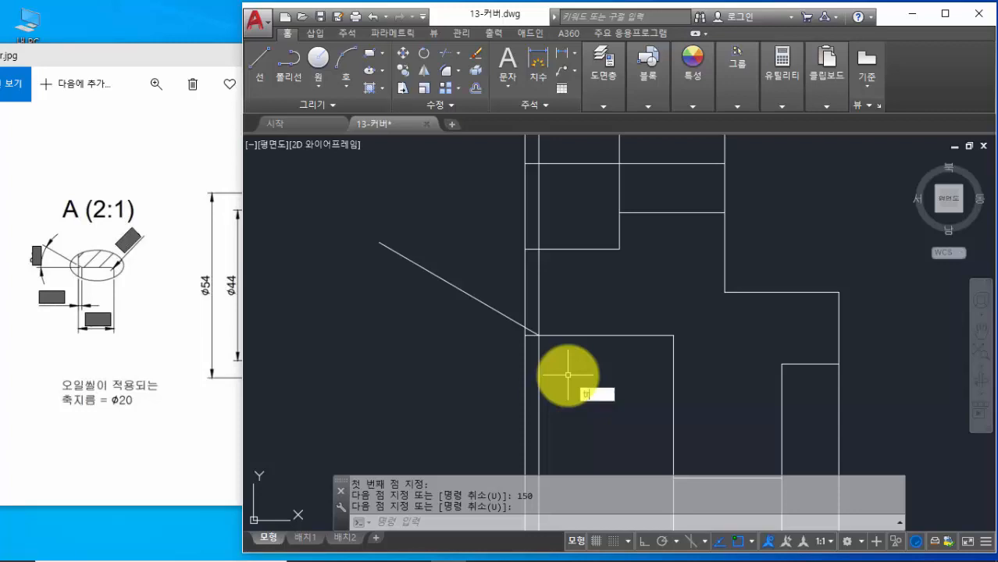
Trim the angled line outside the left face, the upper bore edge's short end and the offset line above the bore
key("Return")
key("Return")
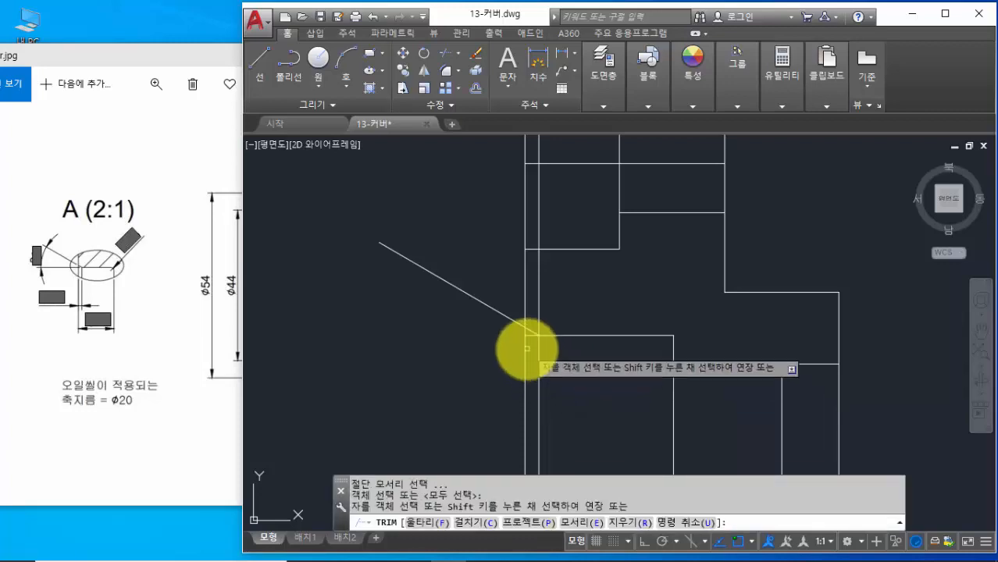
scroll(527, 336, "up", 3)
left_click(503, 289)
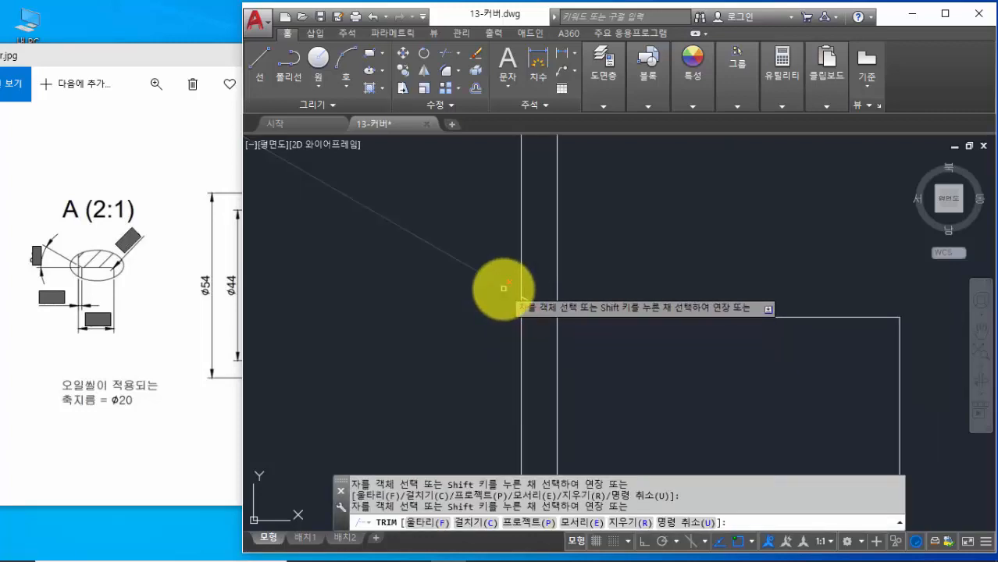
left_click(557, 291)
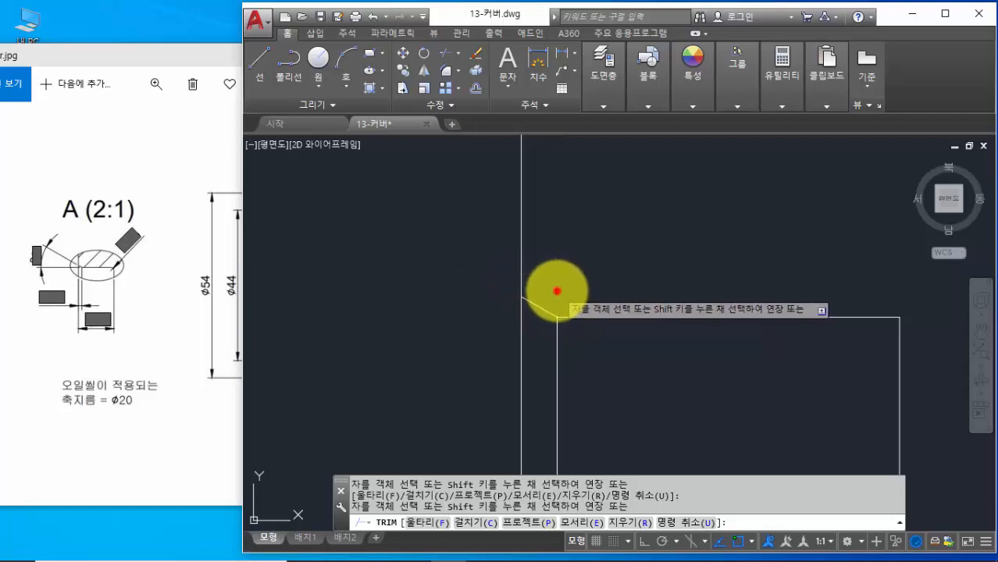
Trim the lower bore edge between the left face and the offset line, and the offset line just below the bore
scroll(570, 317, "down", 3)
scroll(579, 324, "down", 5)
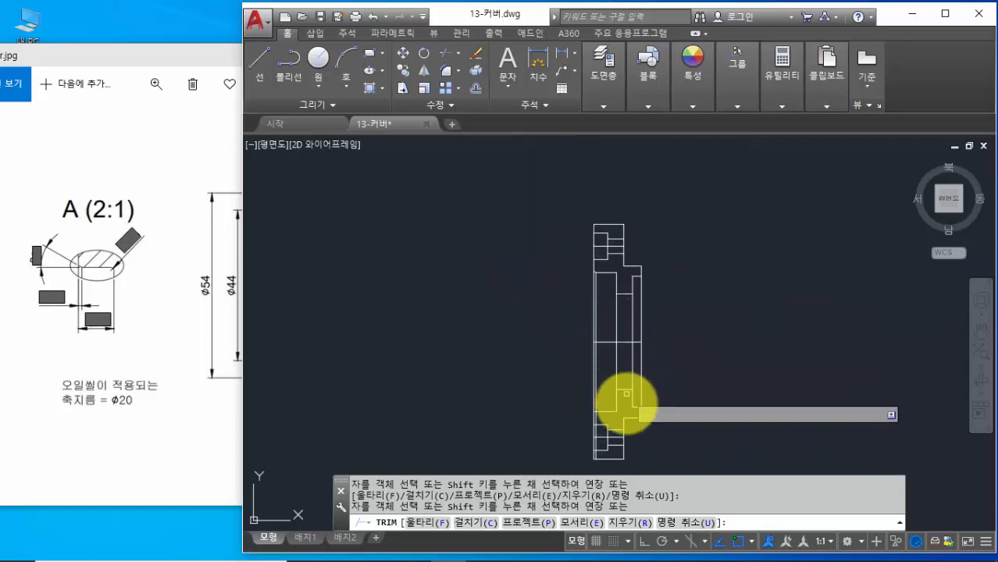
scroll(606, 411, "up", 6)
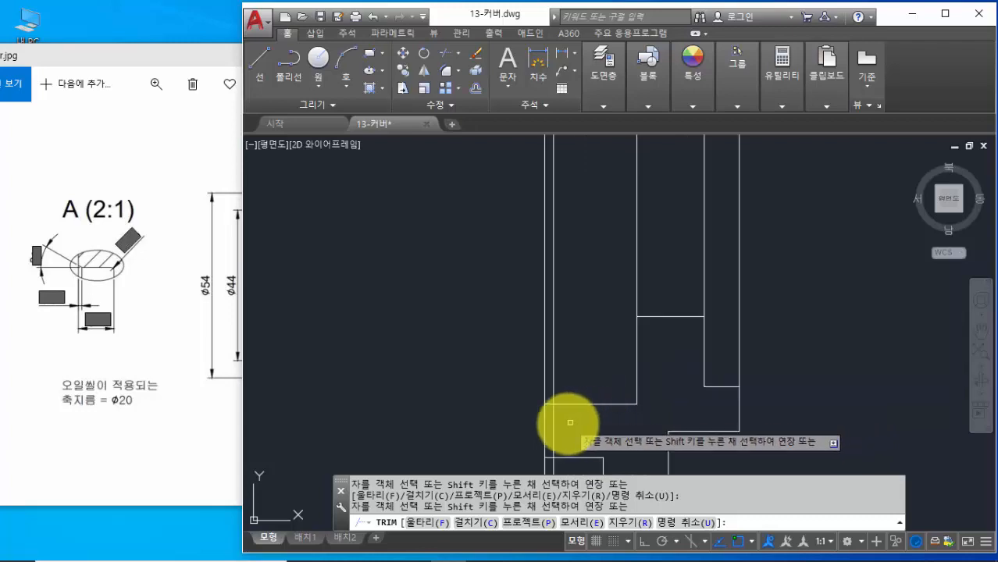
middle_click_drag(575, 422, 574, 375)
scroll(555, 368, "up", 4)
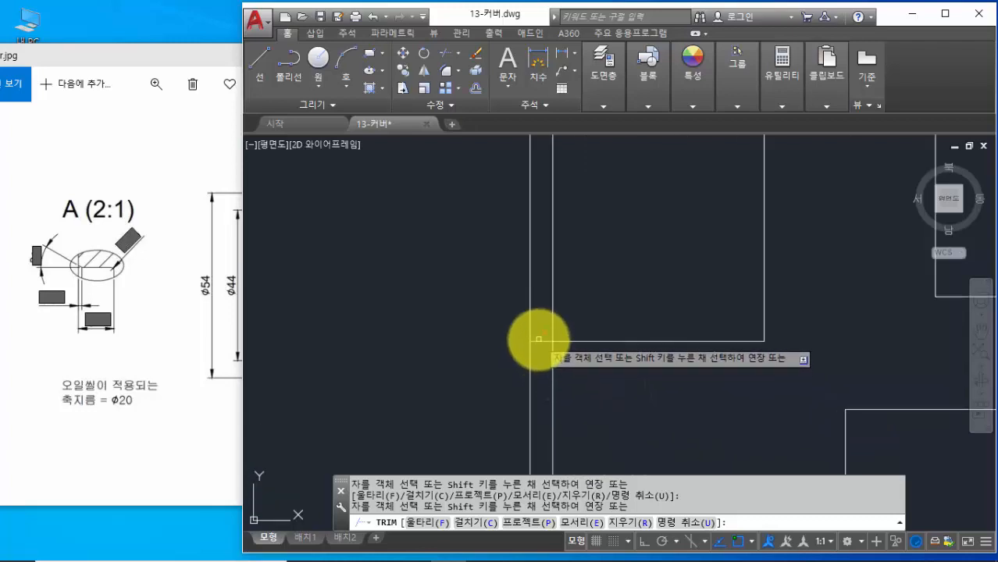
left_click(539, 341)
left_click(538, 348)
scroll(557, 375, "down", 8)
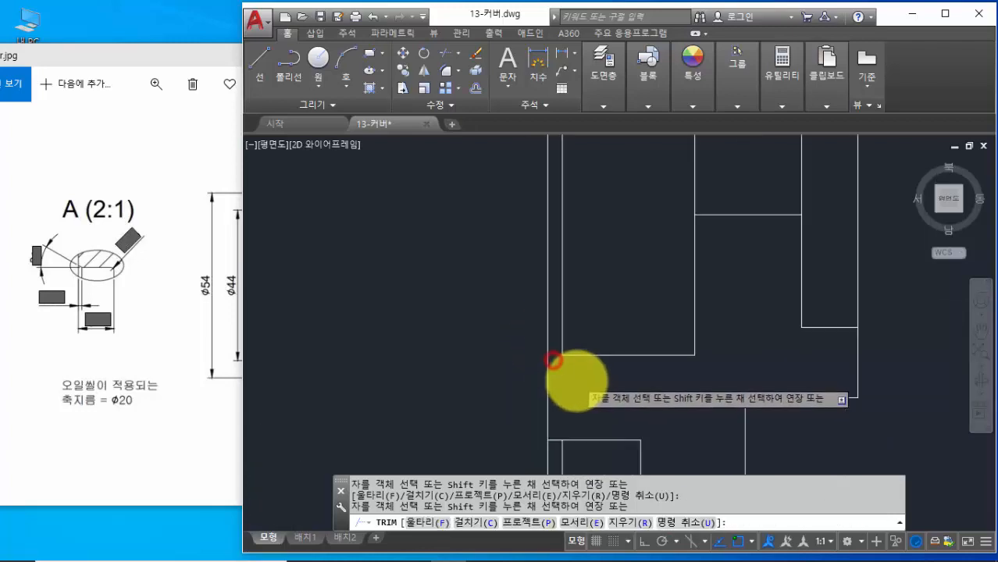
scroll(585, 388, "up", 4)
key("Return")
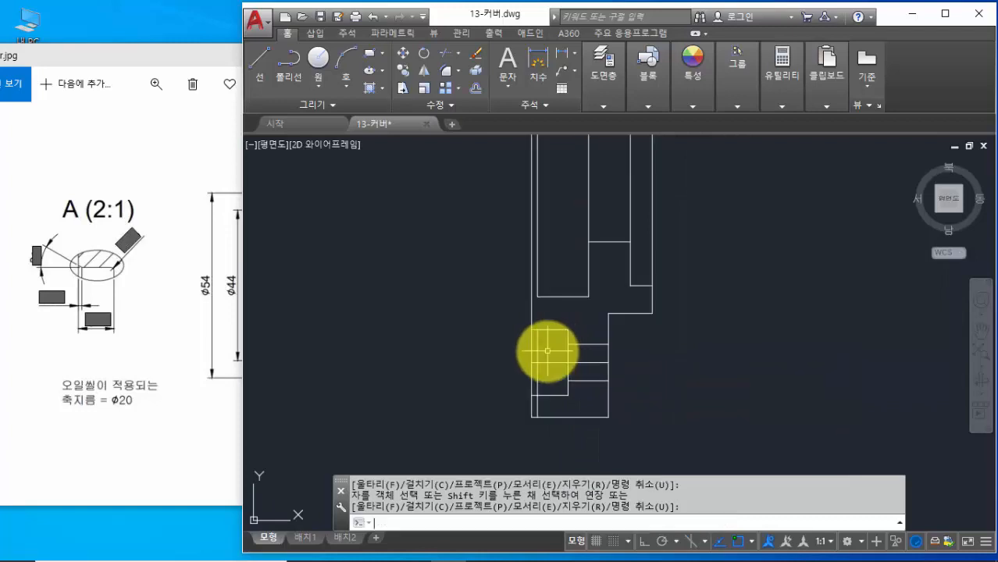
Erase the leftover piece of the offset line running through the lower bolt hole
scroll(547, 351, "up", 1)
type("e")
key("Return")
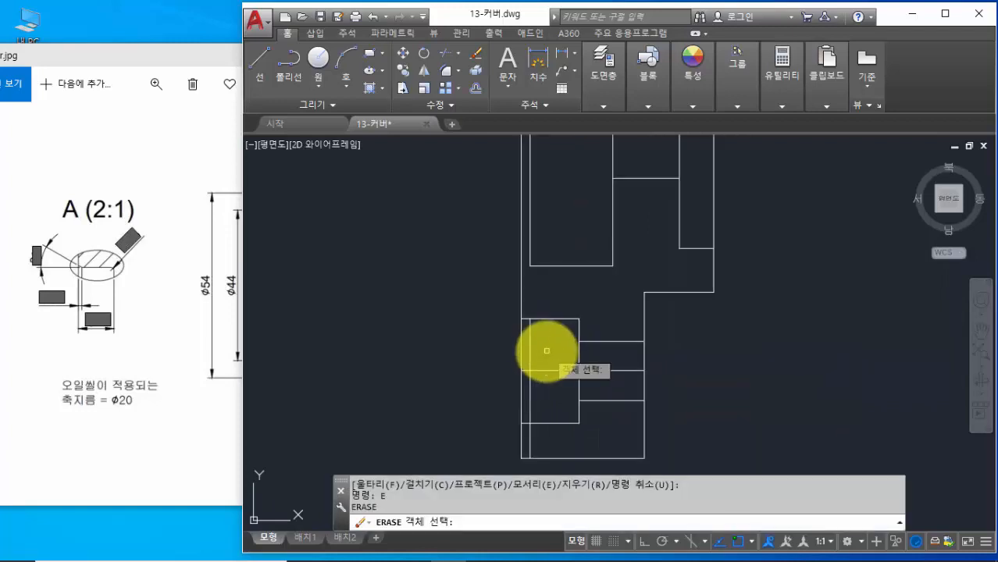
left_click(530, 347)
key("Return")
scroll(540, 350, "down", 5)
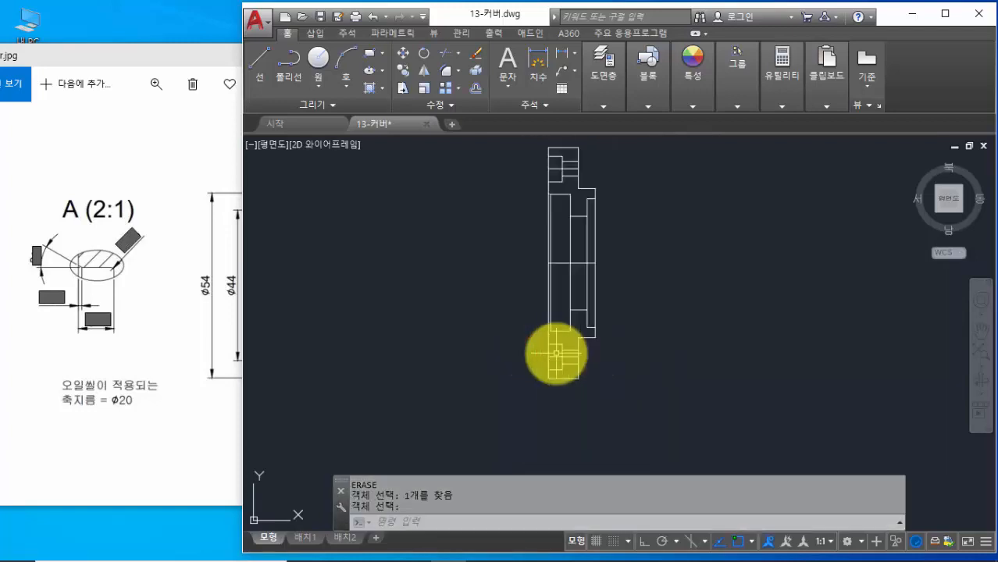
Mirror the short angled chamfer line at the upper bore corner about the part's horizontal centerline, keeping the original
middle_click_drag(555, 350, 538, 361)
scroll(546, 283, "up", 2)
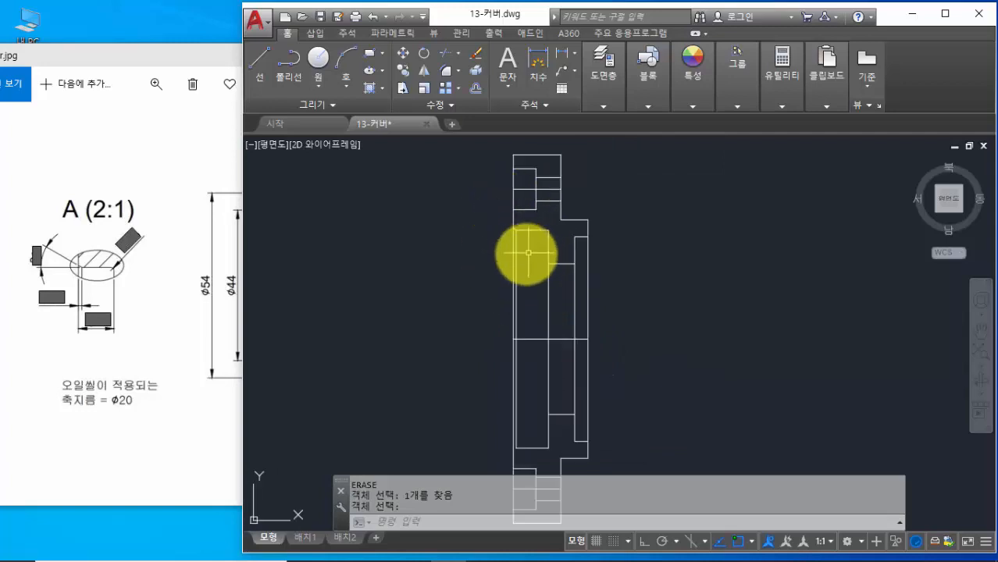
middle_click_drag(537, 304, 545, 248)
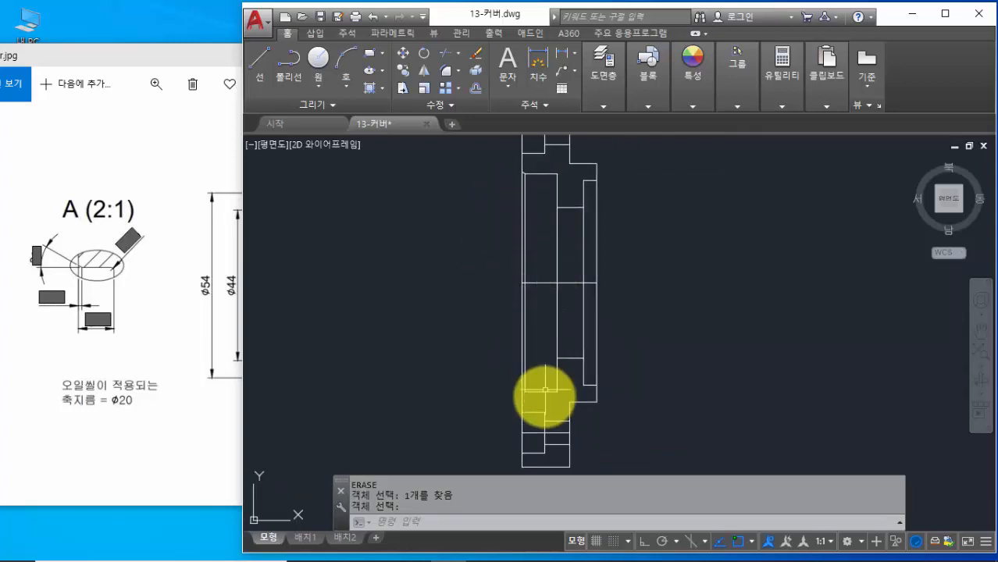
scroll(529, 403, "up", 3)
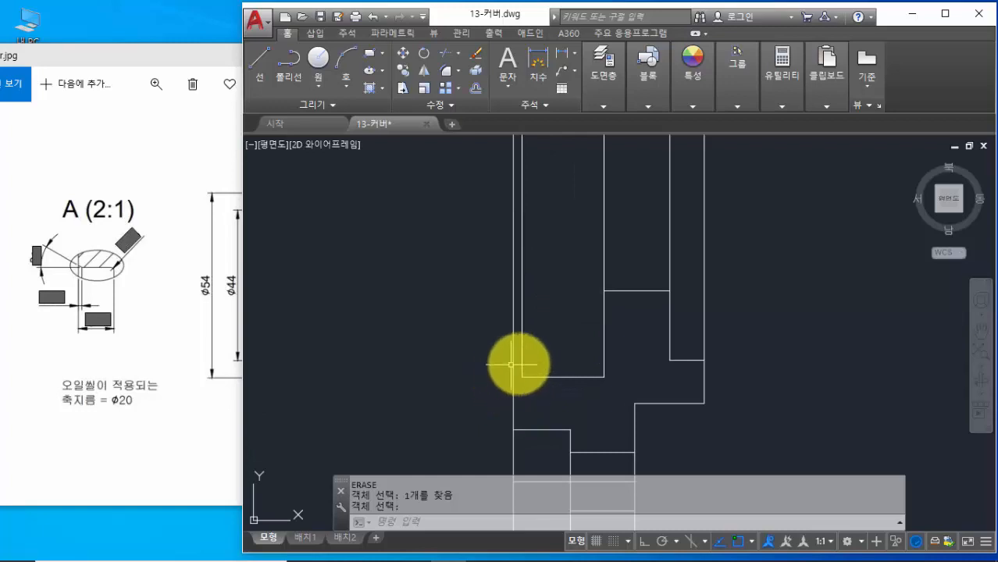
scroll(519, 397, "down", 2)
middle_click_drag(530, 280, 523, 392)
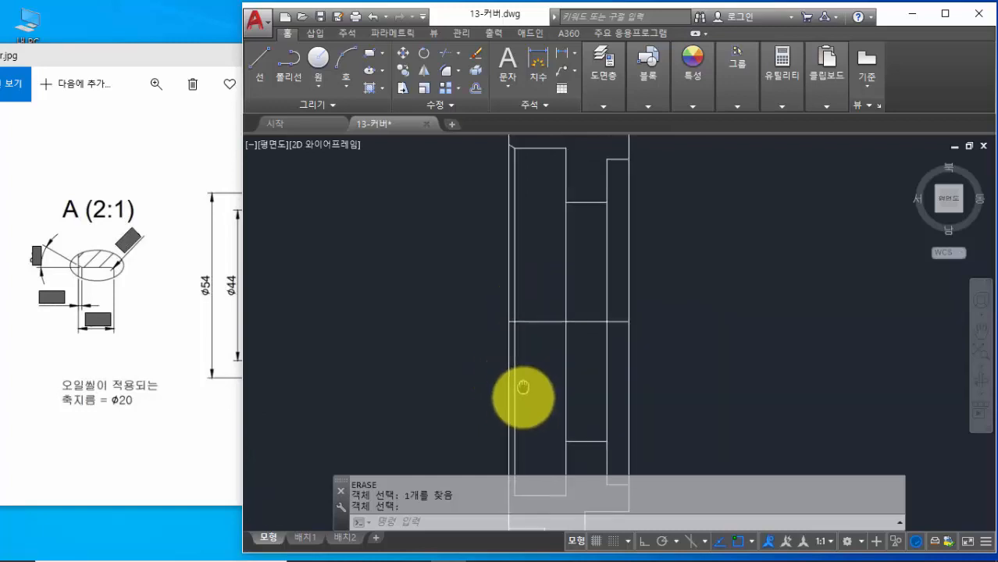
middle_click_drag(529, 235, 514, 321)
middle_click_drag(510, 274, 526, 232)
scroll(517, 259, "up", 2)
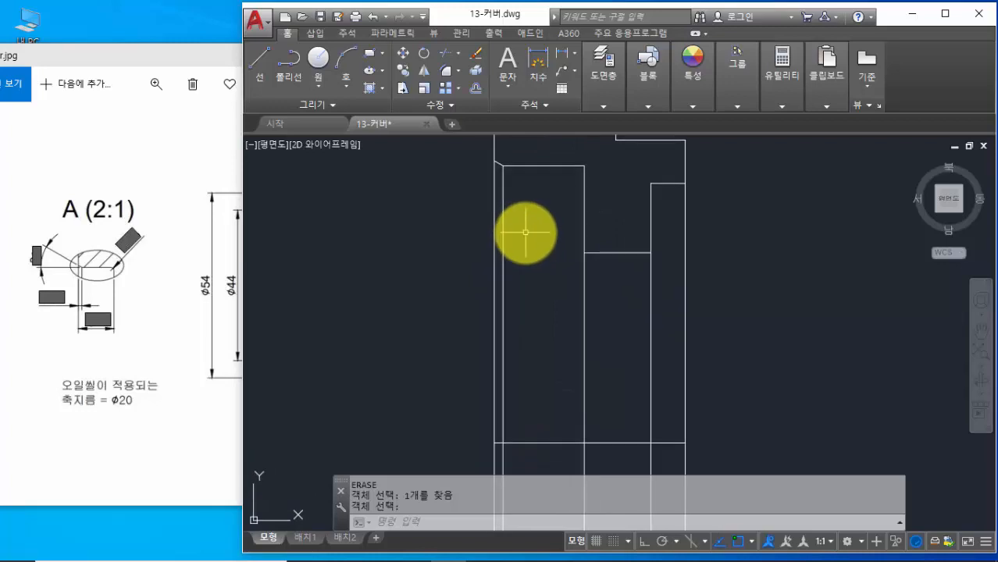
key("Return")
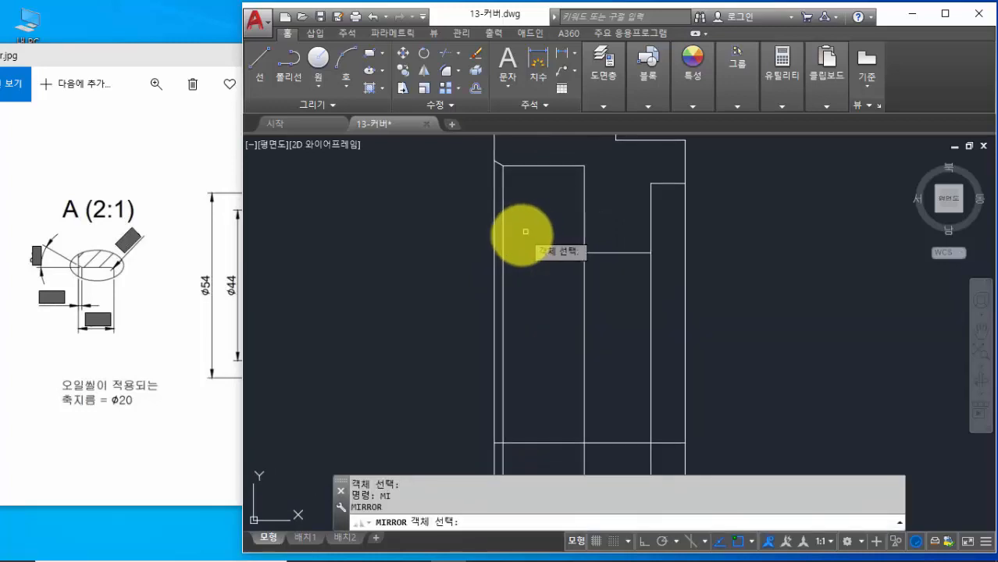
left_click(498, 164)
key("Return")
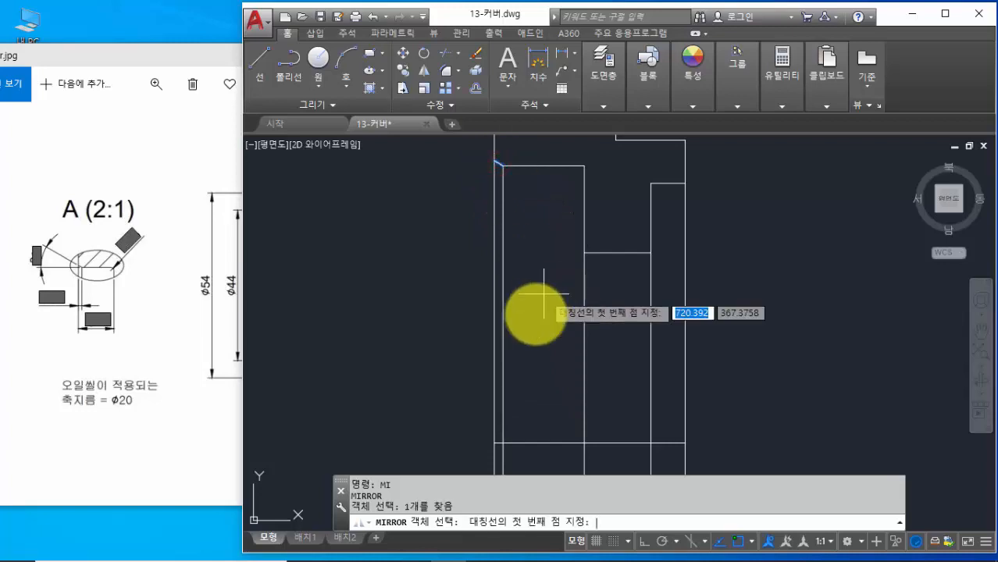
left_click(495, 445)
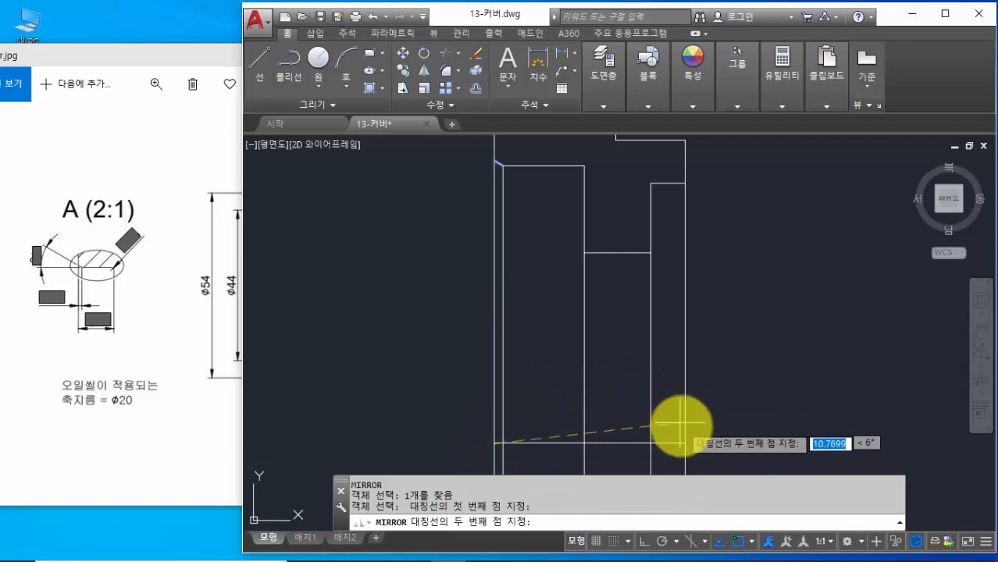
scroll(686, 443, "down", 3)
middle_click_drag(686, 443, 713, 279)
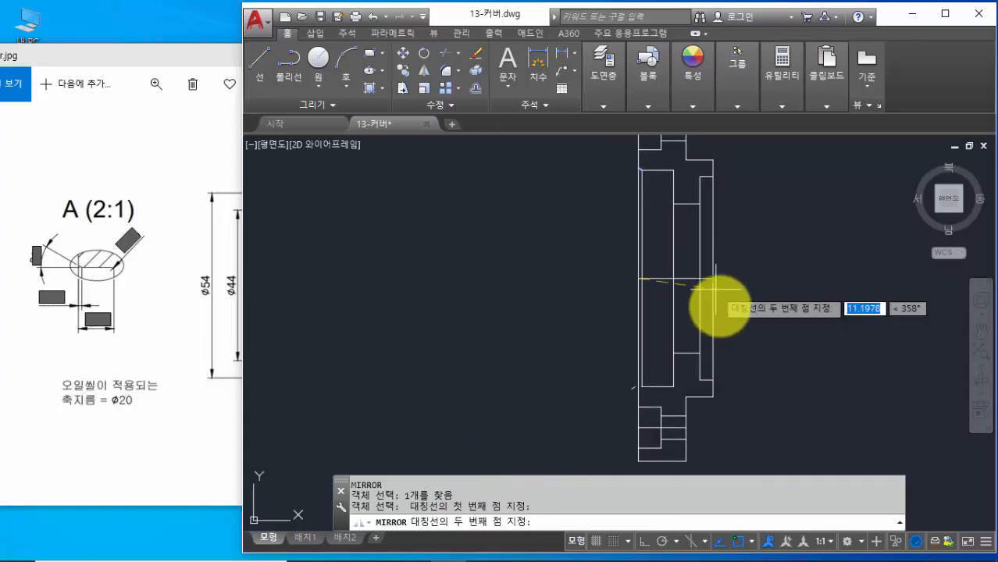
left_click(713, 279)
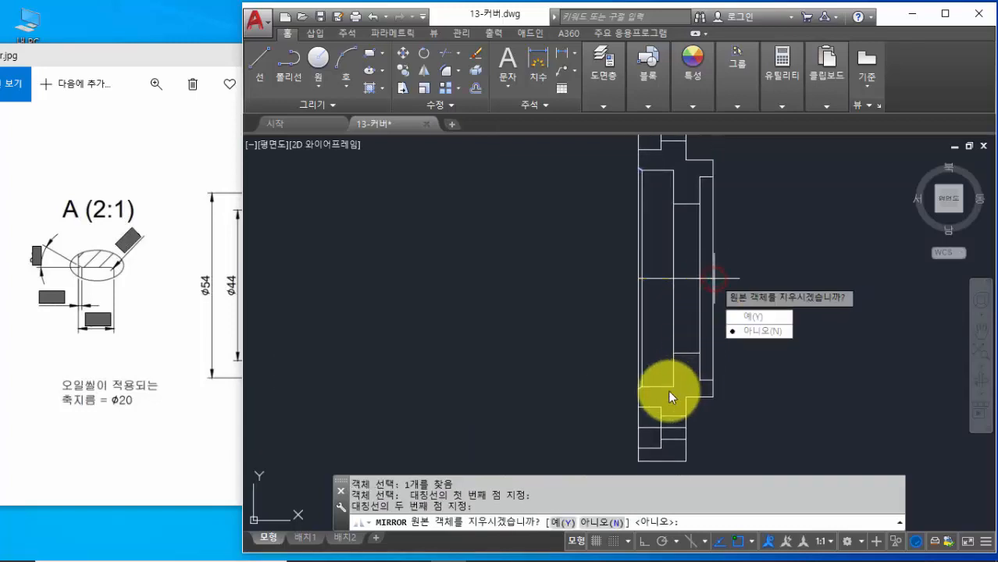
key("Return")
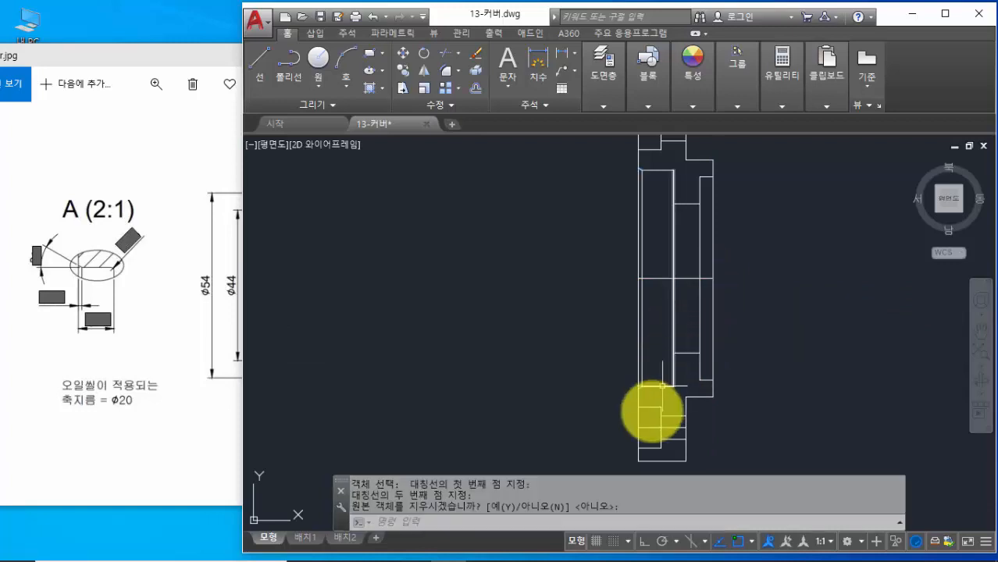
Fillet the upper inner corner of the oil seal bore with a 0.5 radius in trim mode
scroll(647, 401, "up", 5)
scroll(646, 403, "up", 2)
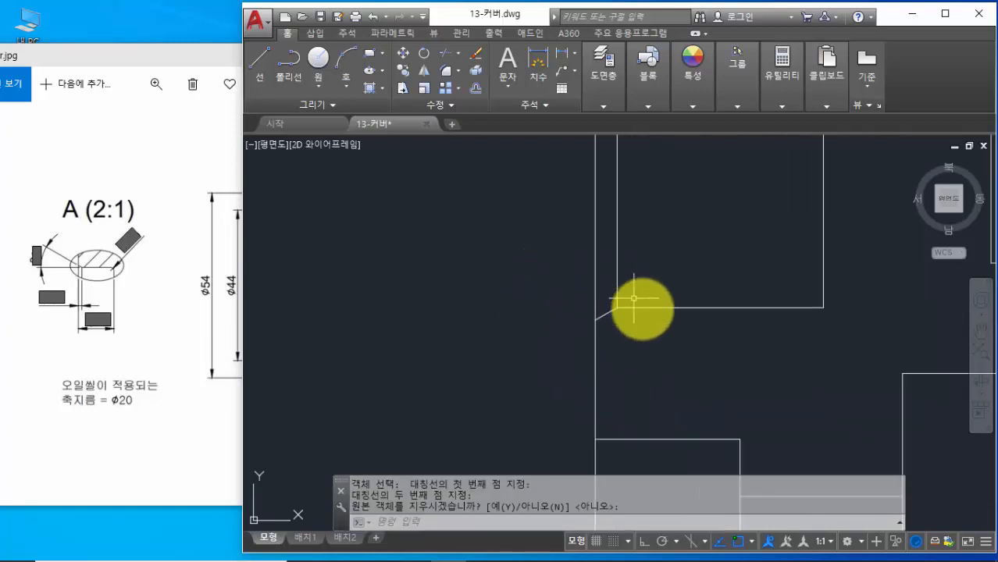
scroll(619, 326, "down", 8)
mouse_move(628, 293)
middle_mouse_down()
mouse_move(553, 256)
mouse_move(542, 262)
middle_mouse_up()
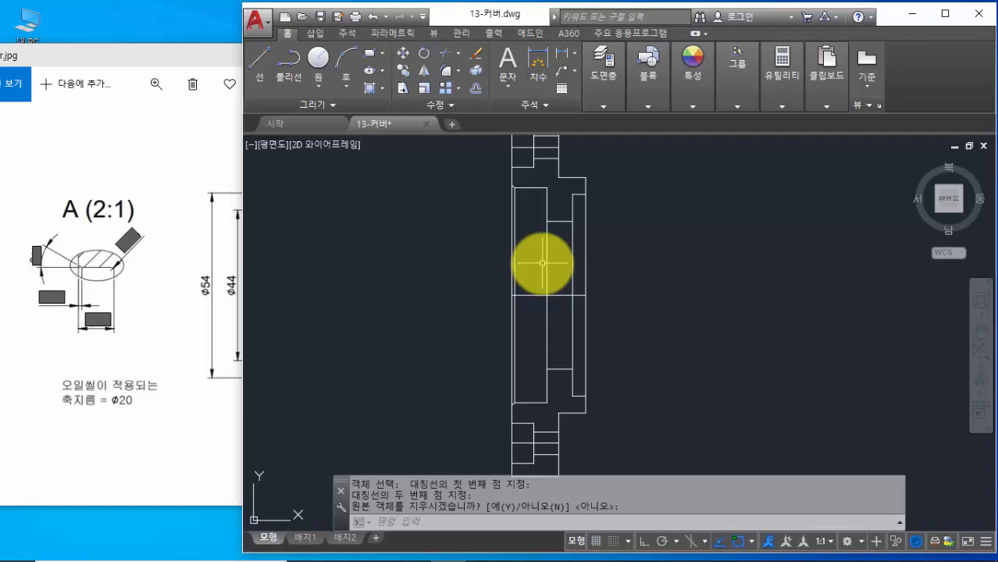
middle_click_drag(537, 254, 536, 283)
scroll(543, 225, "up", 4)
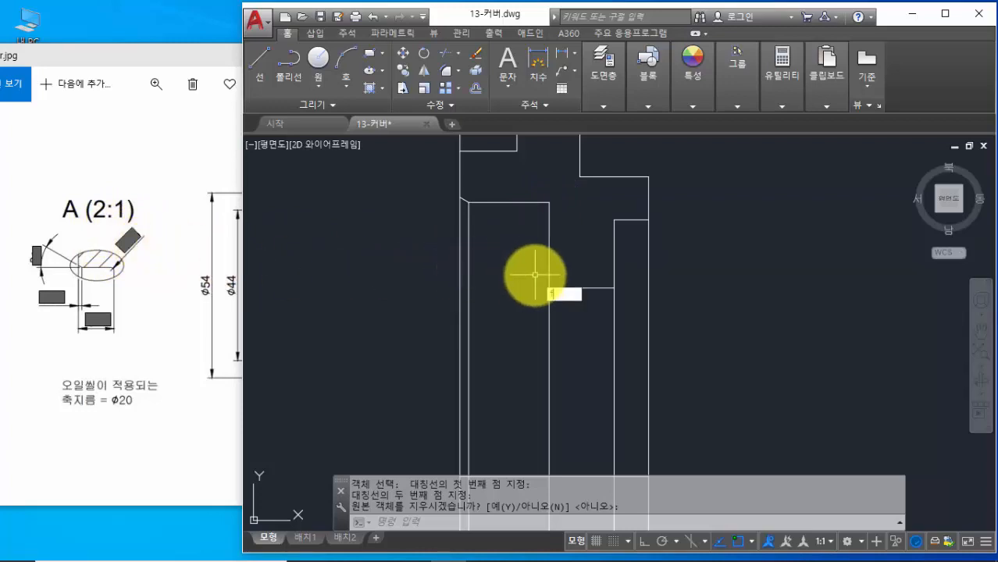
key("Return")
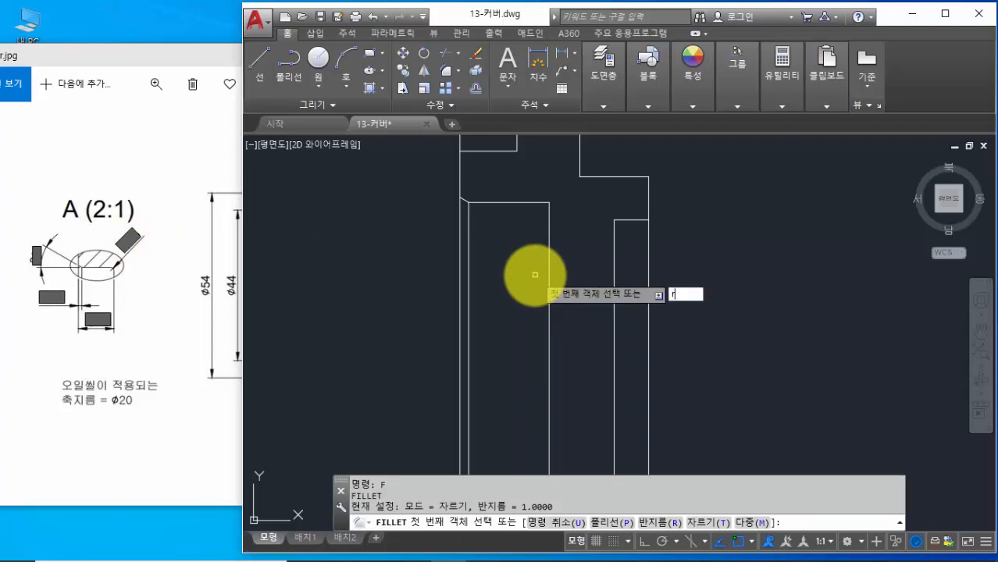
type("r")
key("Return")
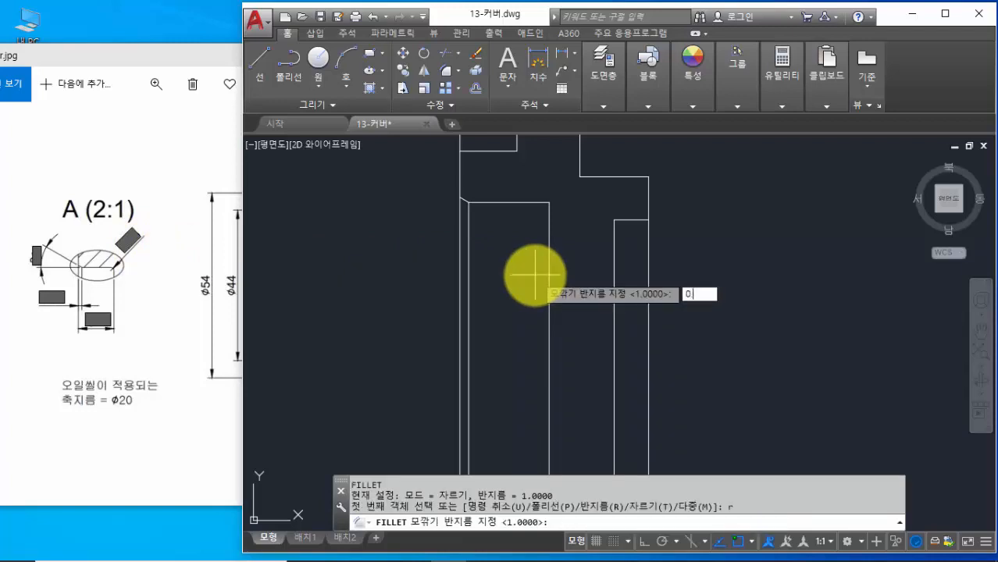
key("Return")
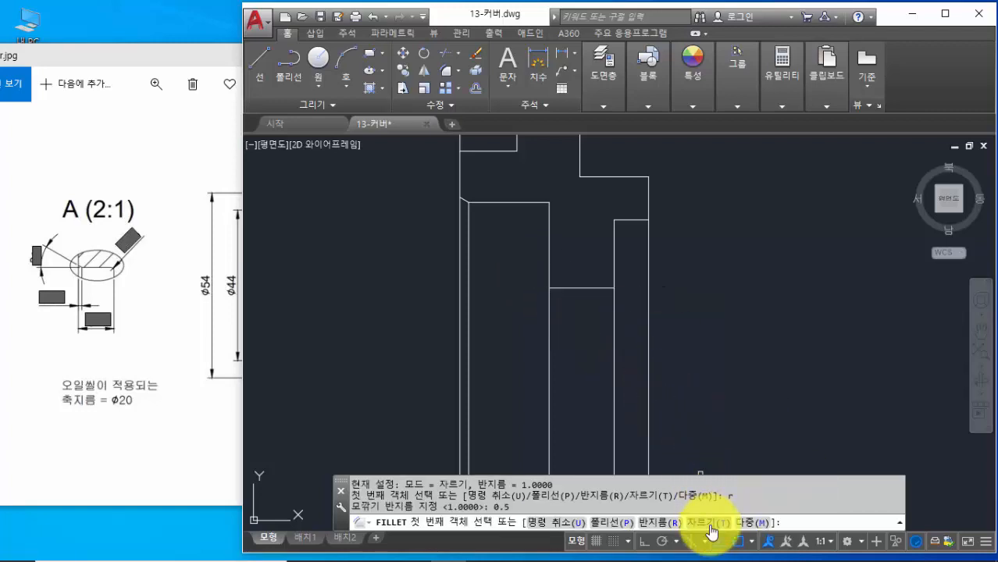
type("t")
key("Return")
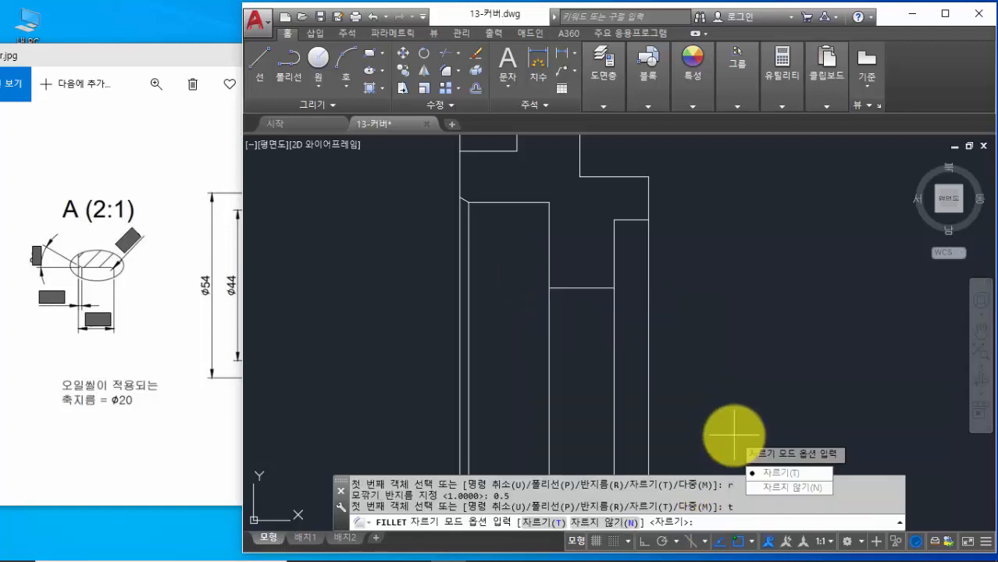
left_click(546, 524)
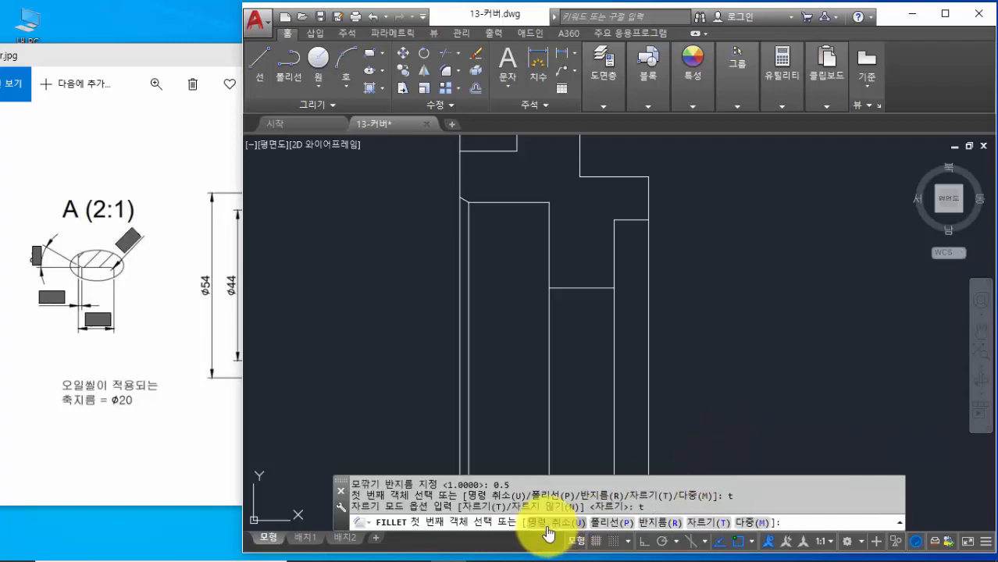
left_click(528, 202)
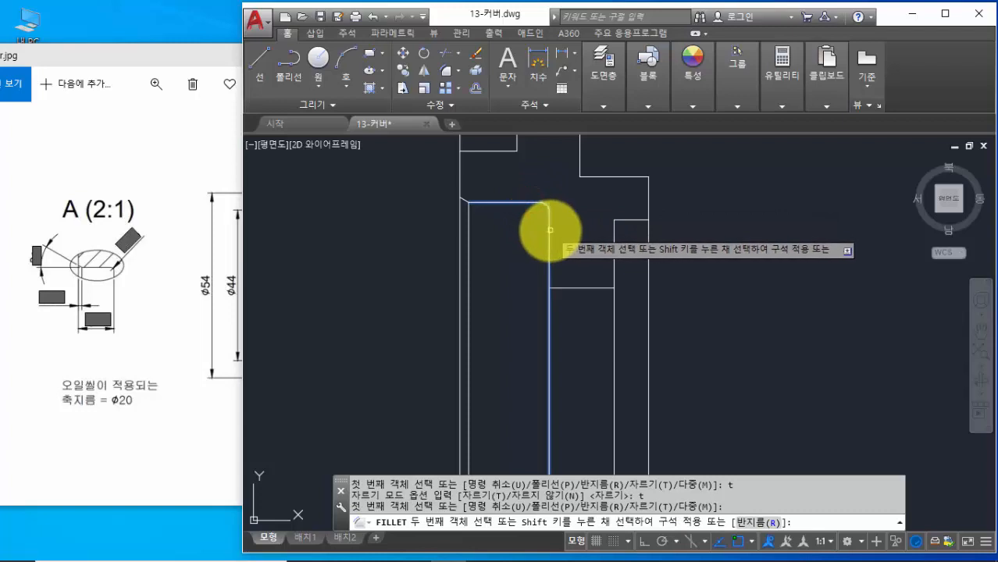
left_click(550, 231)
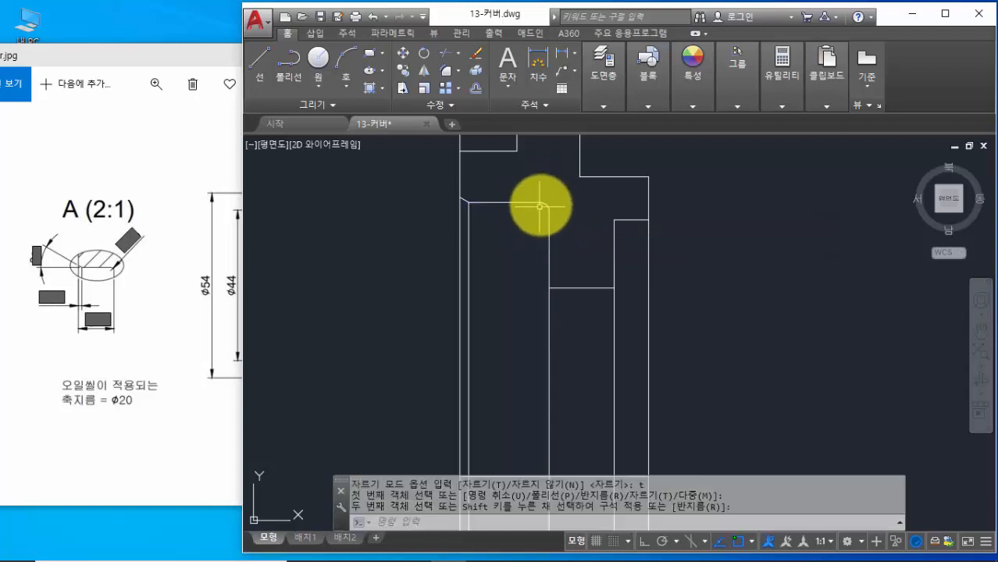
Fillet the lower inner corner of the oil seal bore with the same 0.5 radius
scroll(572, 320, "down", 2)
scroll(586, 312, "up", 5)
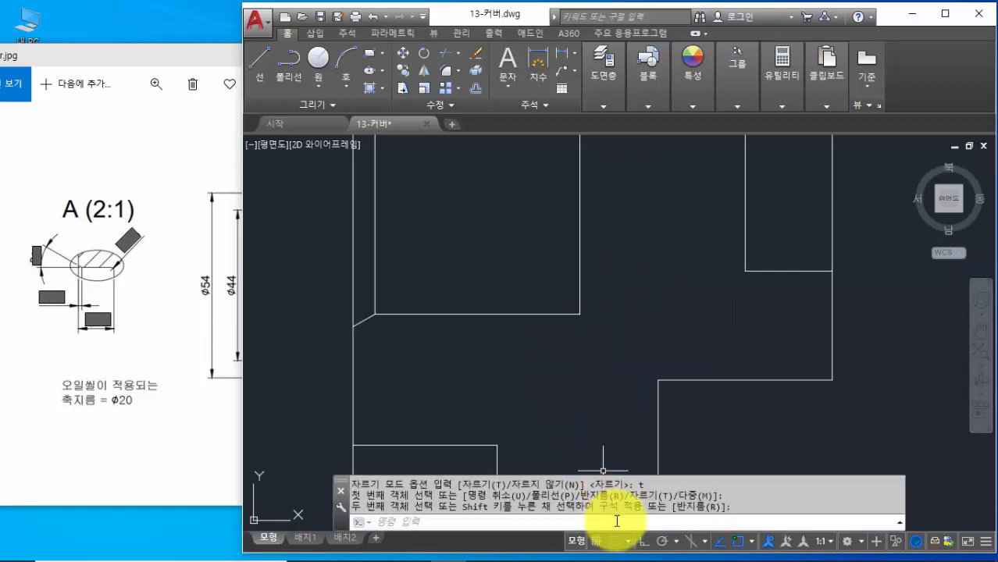
key("Return")
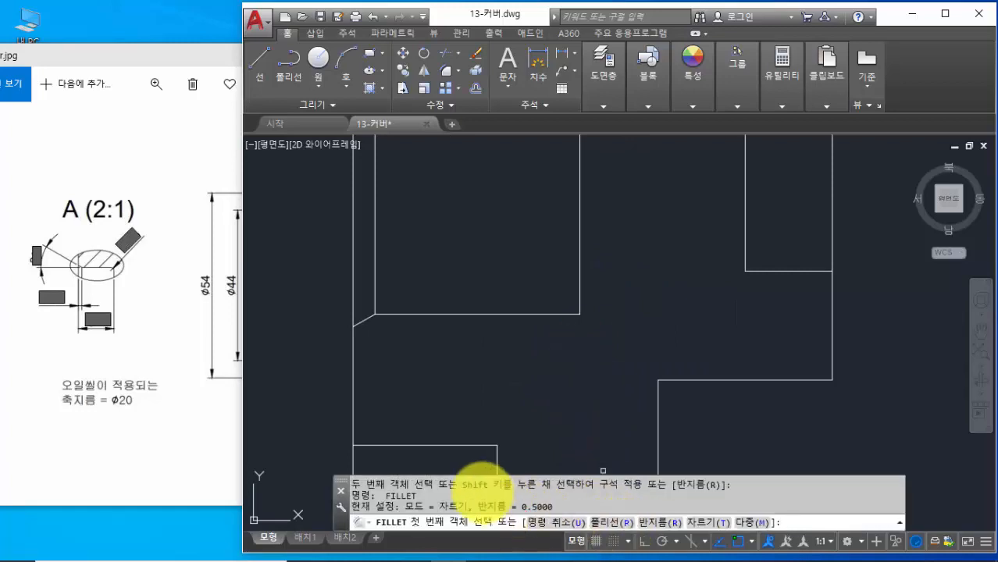
left_click_drag(430, 493, 561, 519)
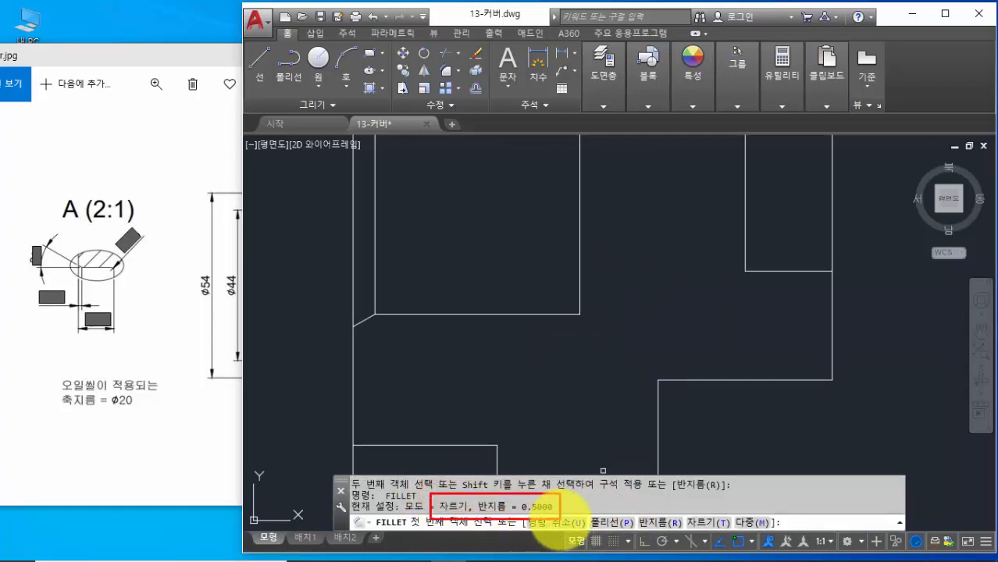
left_click(565, 314)
left_click(579, 291)
scroll(602, 321, "down", 2)
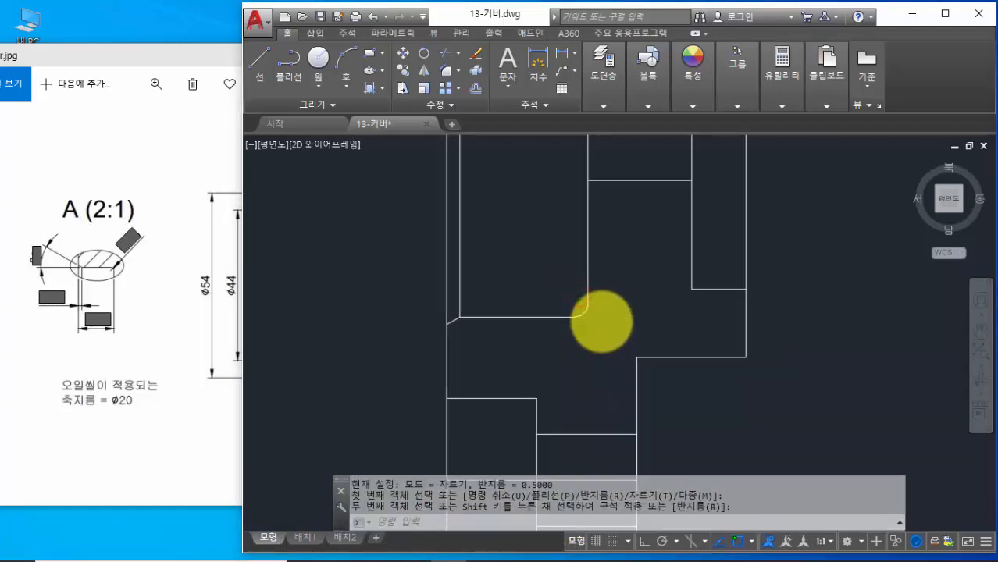
scroll(602, 323, "down", 2)
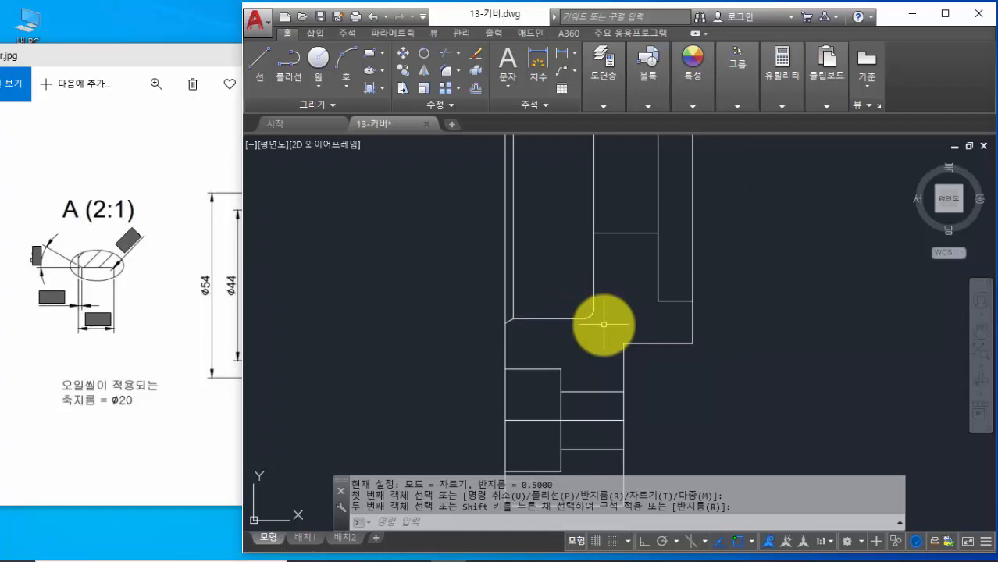
scroll(609, 340, "down", 2)
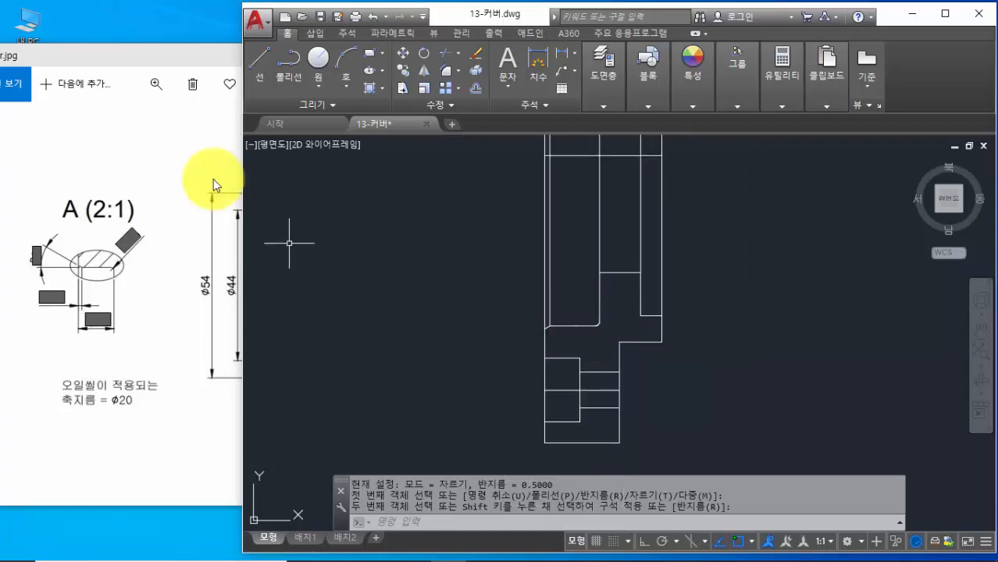
Arrange the 4.Cover.jpg reference and the AutoCAD drawing side by side so the dimensioned section view shows next to a widened drawing area
left_click_drag(180, 58, 1, 55)
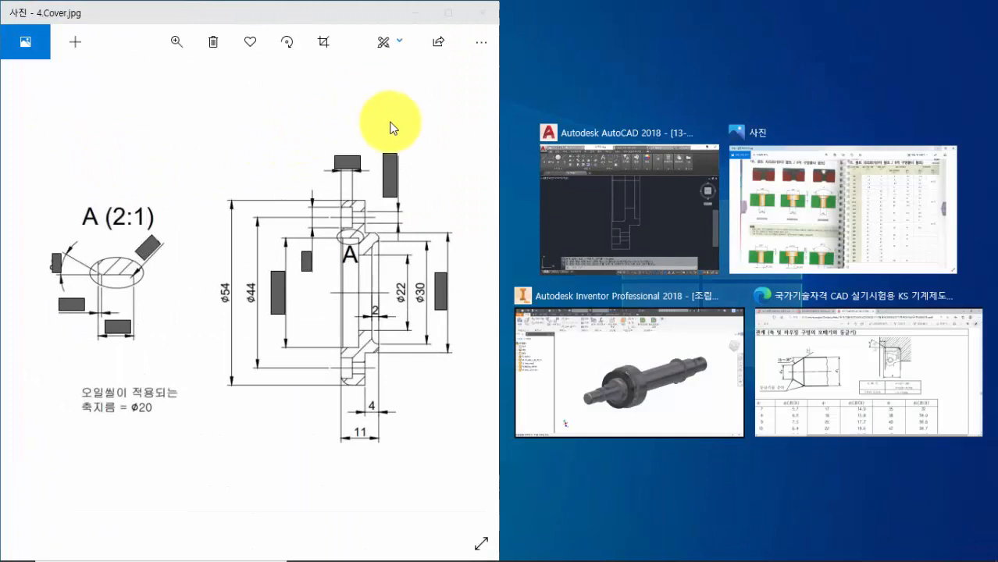
left_click(616, 200)
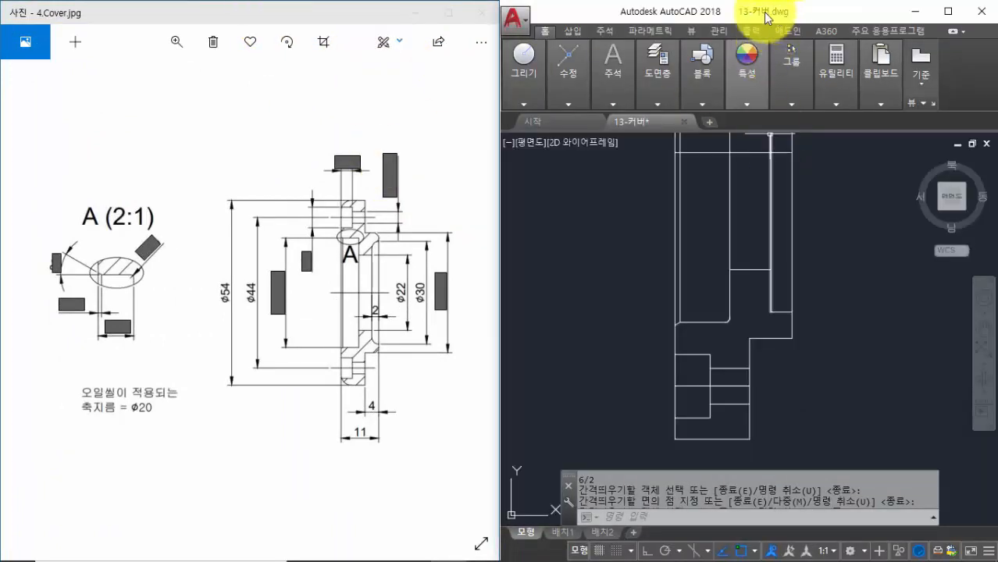
left_click_drag(363, 22, 125, 20)
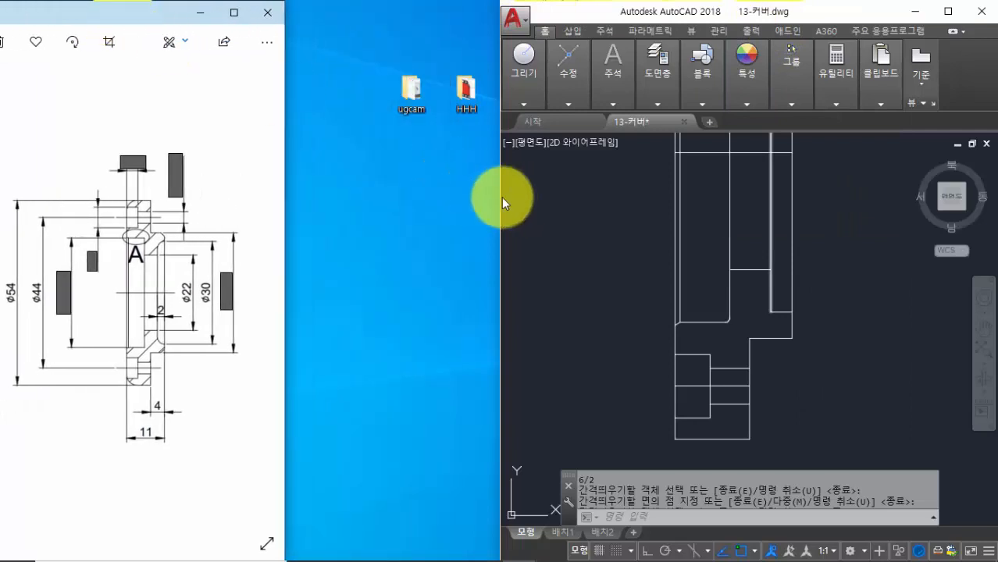
left_click_drag(501, 196, 257, 214)
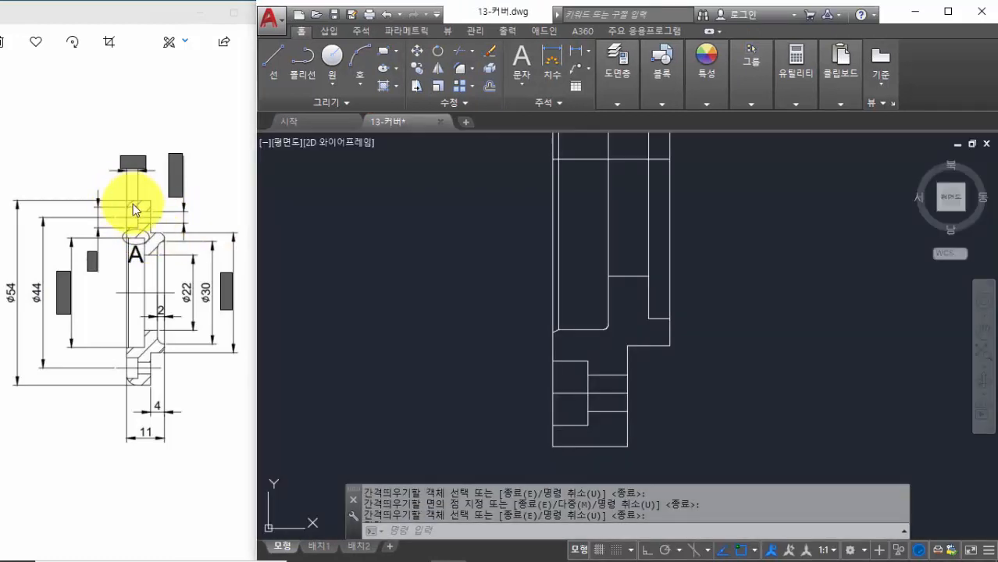
left_click(403, 243)
left_click(433, 283)
Fillet the flange's upper outer corner on the left face with a radius of 2
scroll(436, 279, "down", 2)
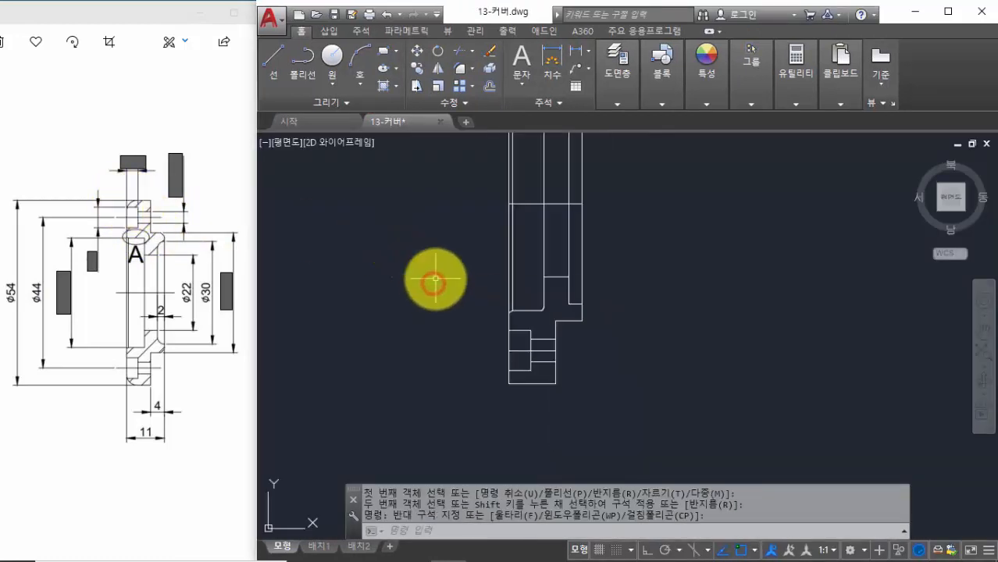
middle_click_drag(436, 279, 457, 374)
middle_click_drag(475, 263, 442, 343)
scroll(479, 208, "up", 2)
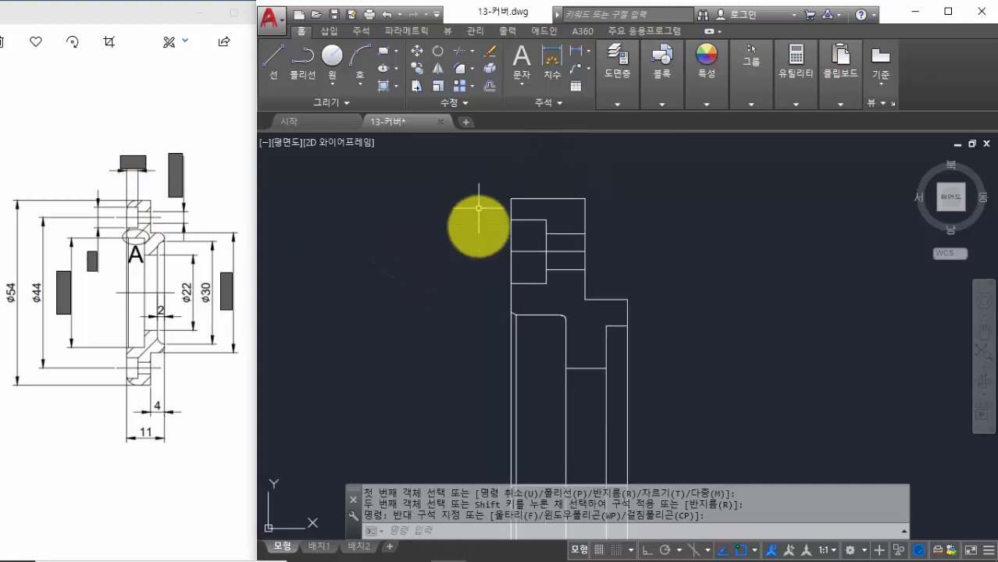
scroll(479, 228, "up", 2)
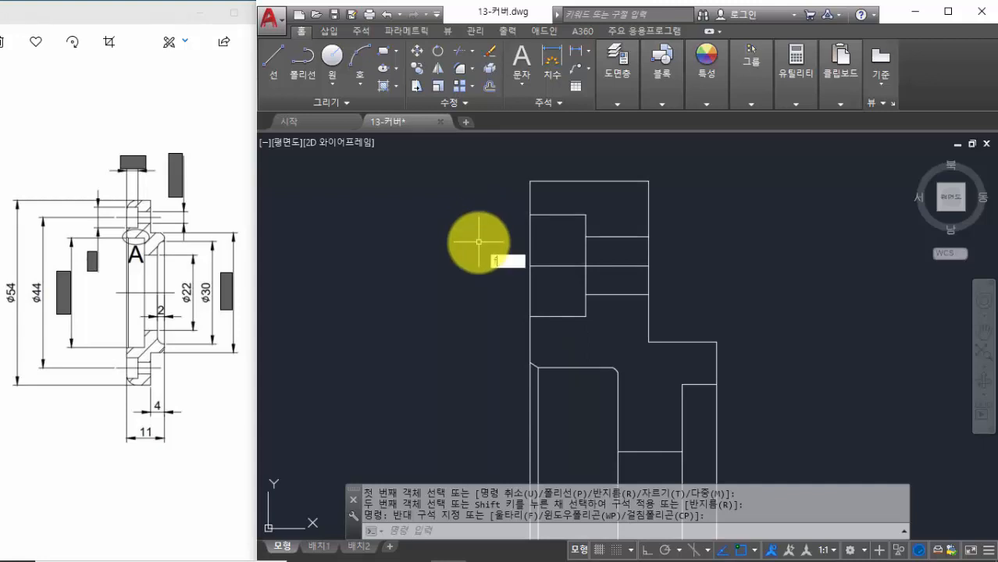
key("Return")
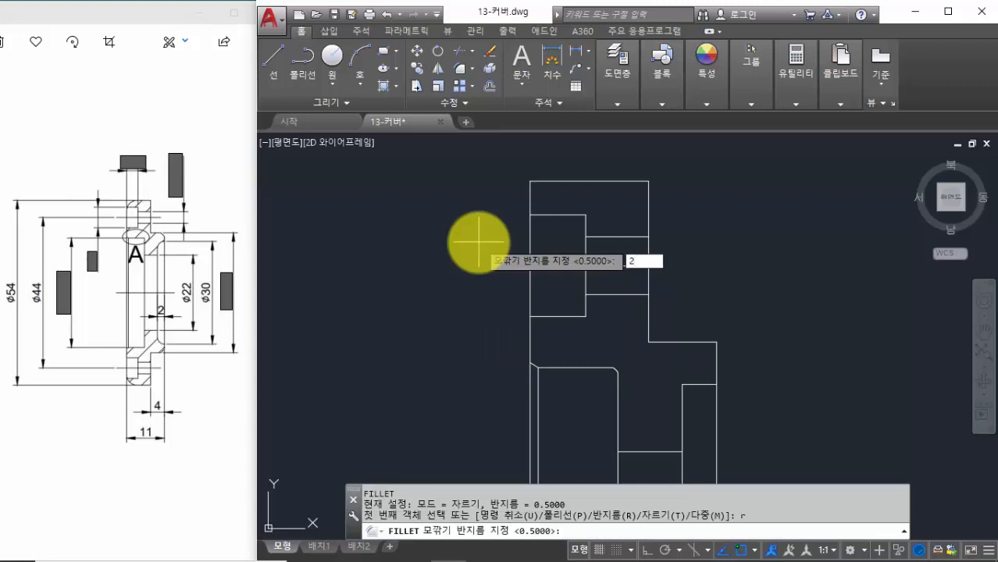
type("2")
key("Return")
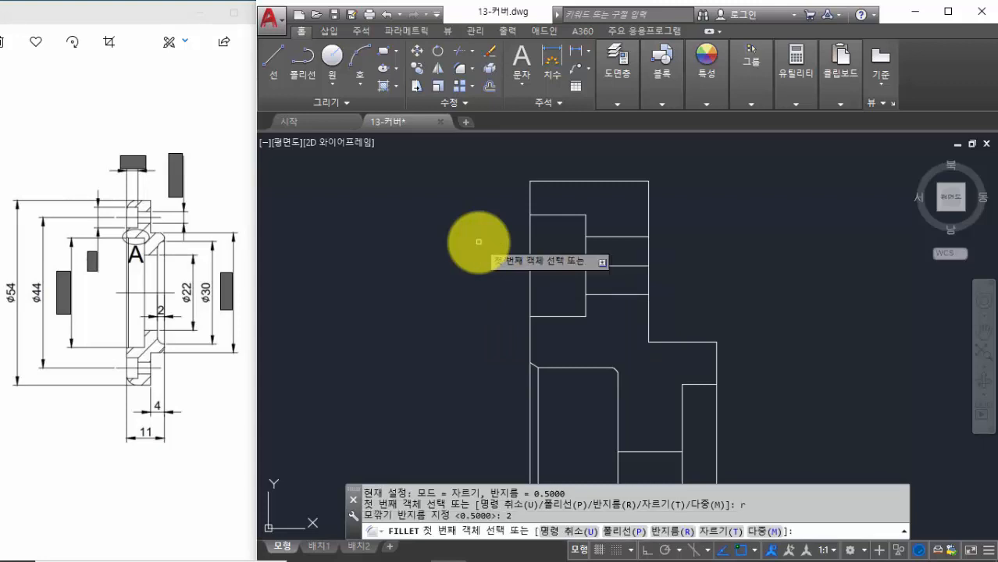
left_click(570, 182)
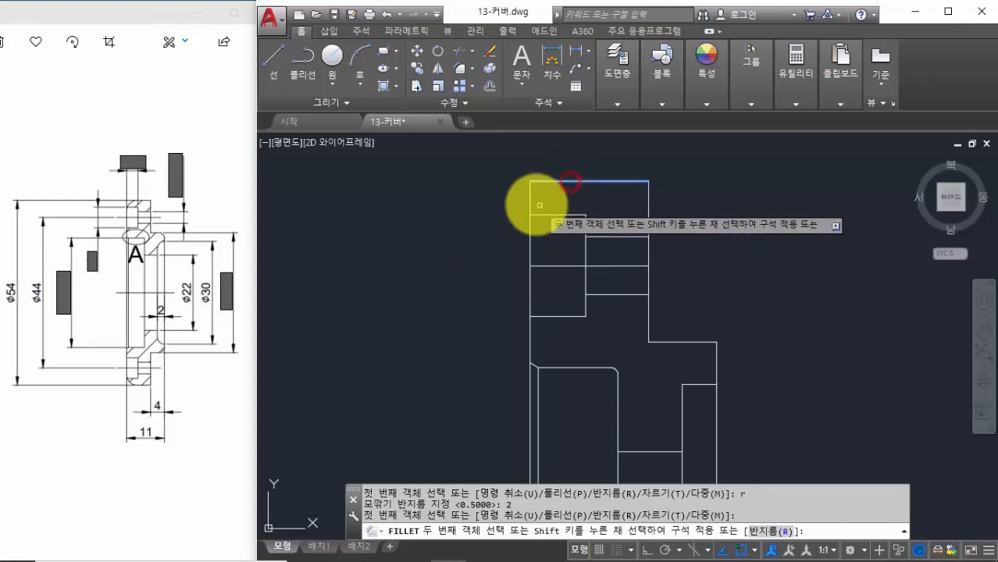
left_click(534, 206)
Fillet the flange's lower outer corner on the left face with the same radius of 2
scroll(508, 281, "down", 2)
middle_click_drag(528, 349, 549, 218)
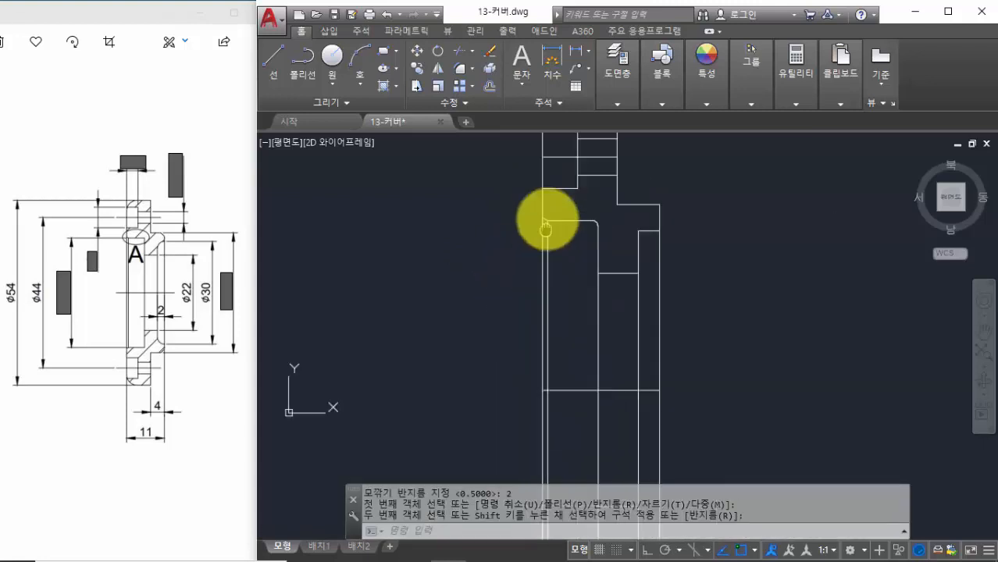
scroll(559, 313, "down", 2)
middle_click_drag(571, 358, 577, 272)
scroll(576, 352, "up", 6)
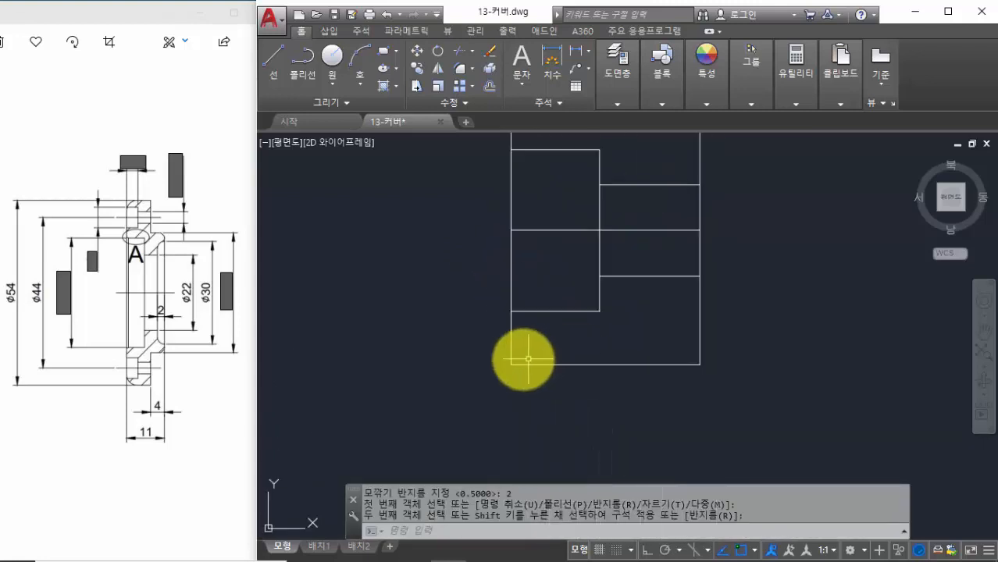
scroll(521, 357, "up", 2)
key("space")
key("space")
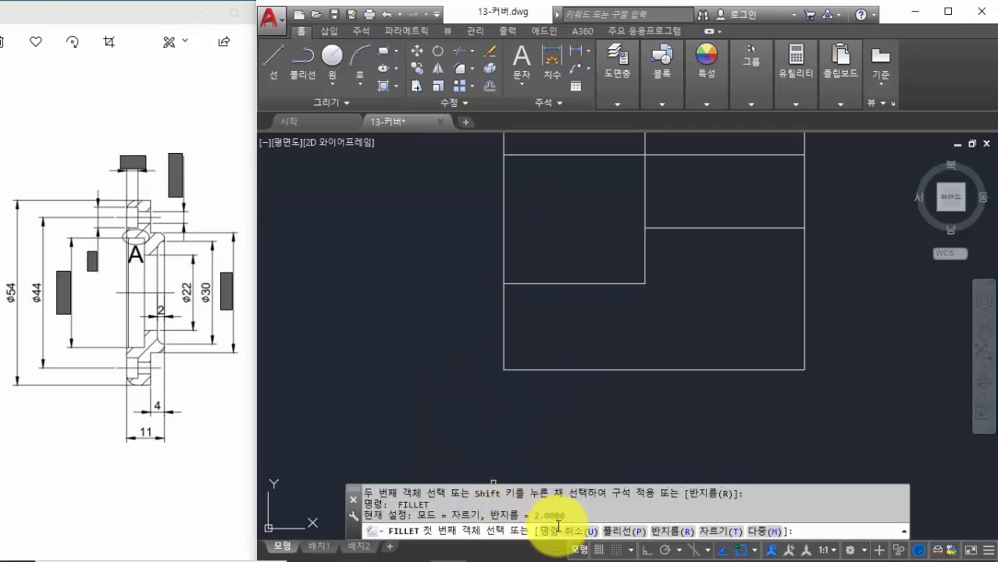
left_click(504, 348)
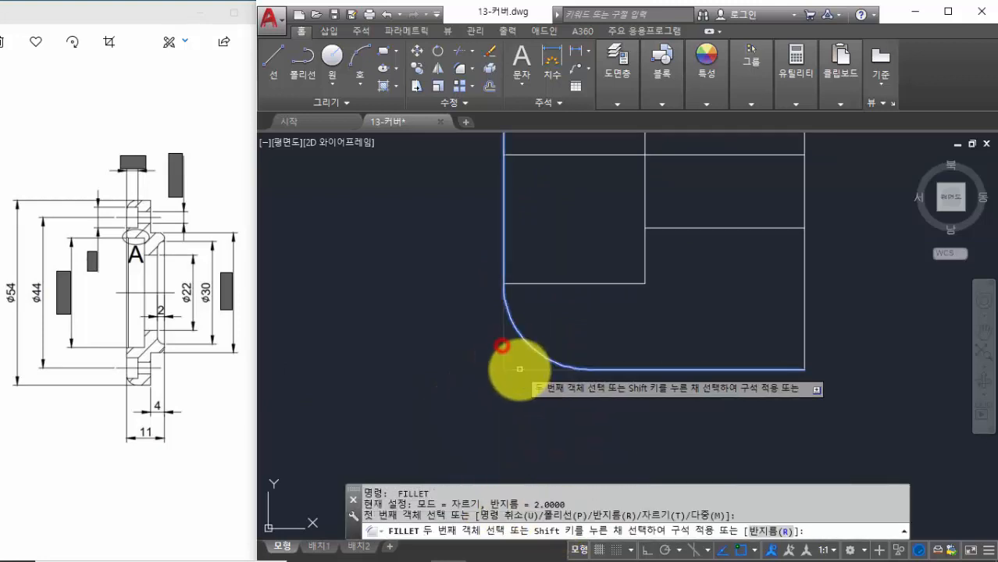
left_click(520, 369)
scroll(520, 371, "down", 4)
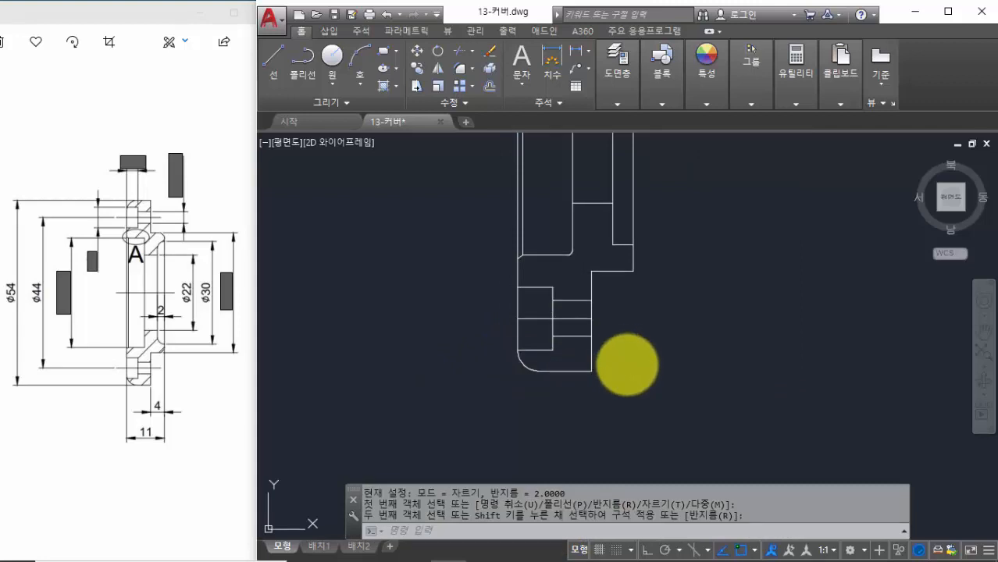
Chamfer the hub's upper outer corner on the right face with both distances set to 1 and trim mode on
middle_click_drag(650, 325, 649, 371)
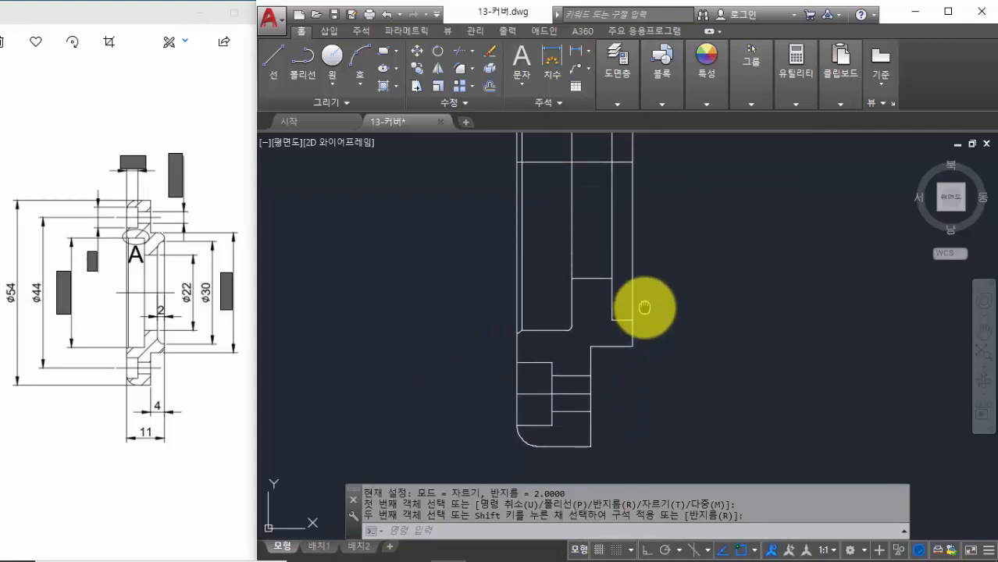
middle_click_drag(645, 304, 632, 398)
middle_click_drag(646, 283, 630, 380)
middle_click_drag(606, 243, 598, 311)
scroll(598, 256, "up", 4)
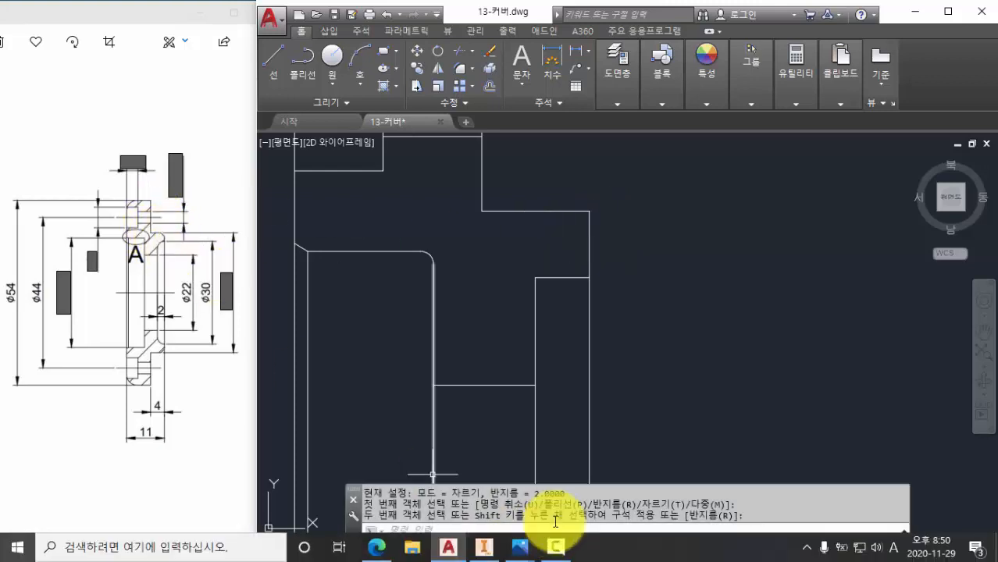
left_click(685, 532)
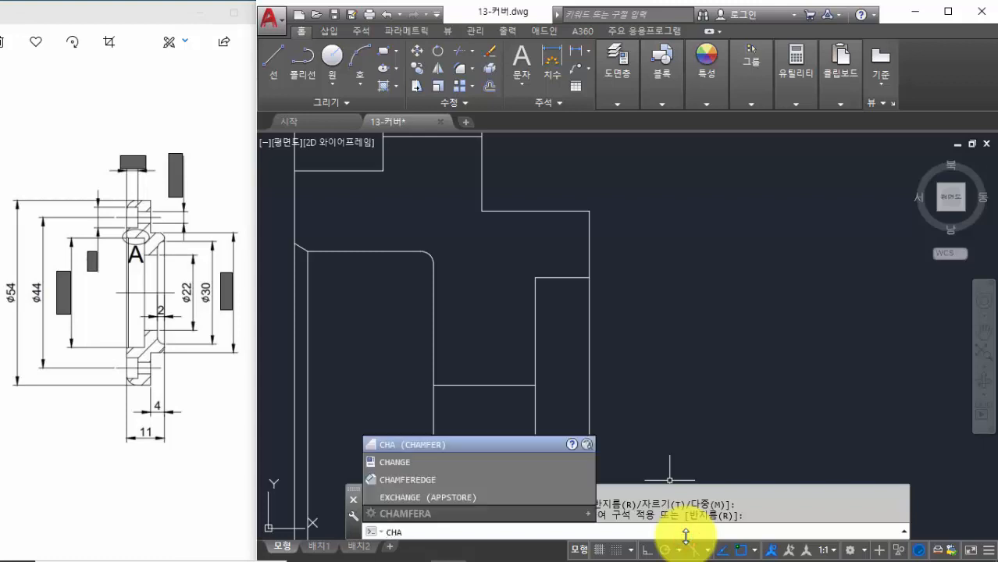
key("Return")
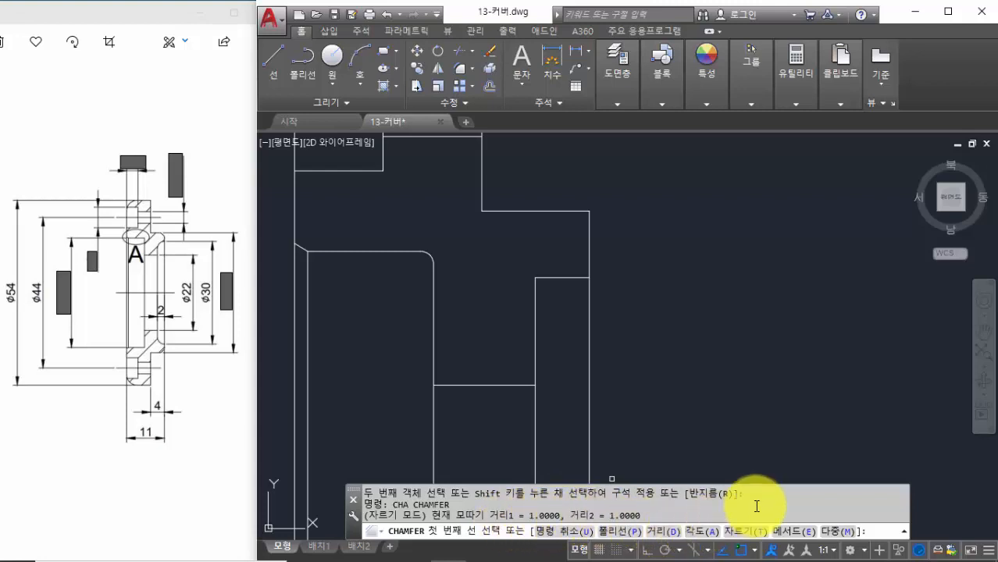
key("Return")
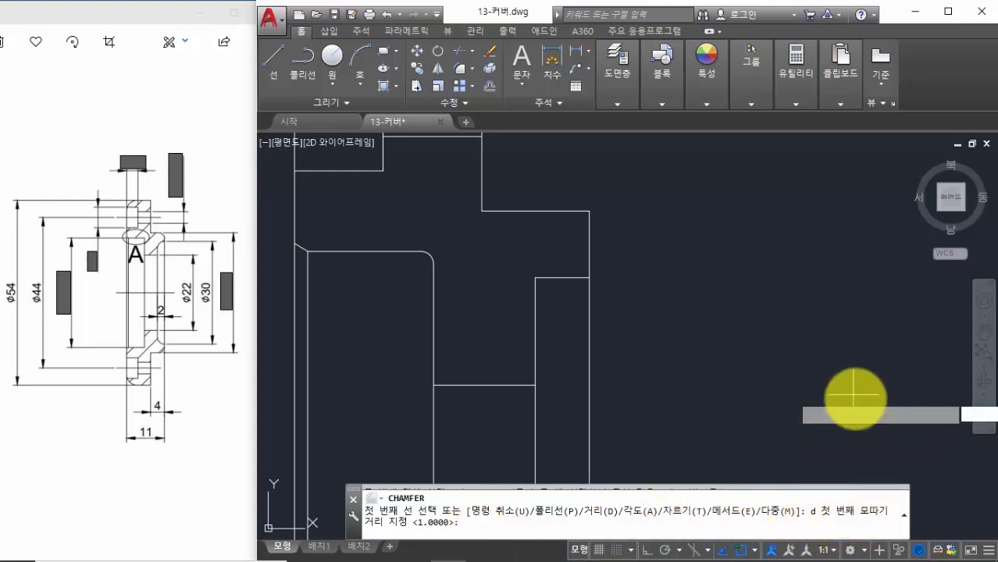
key("Return")
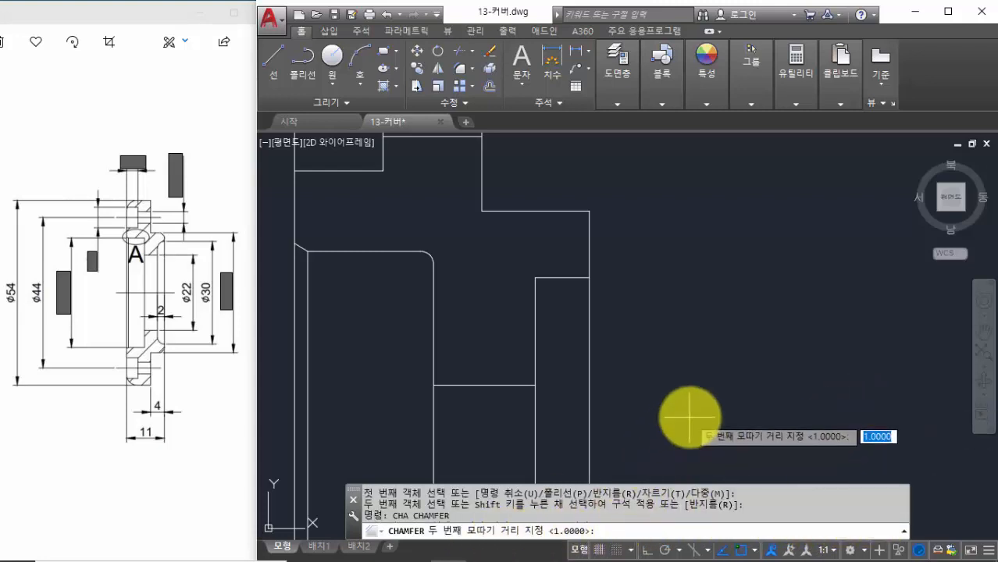
type("1")
key("Return")
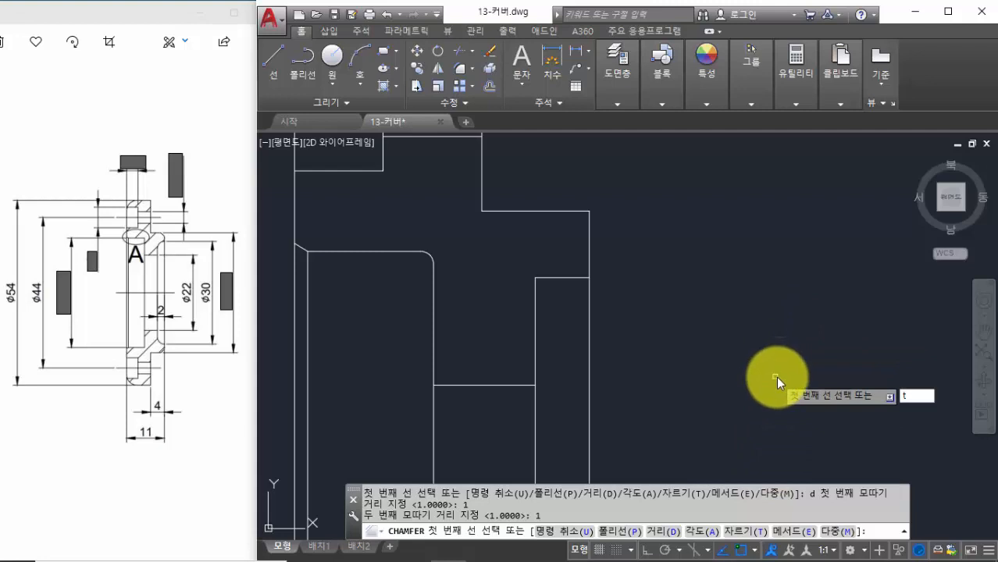
type("t")
key("Return")
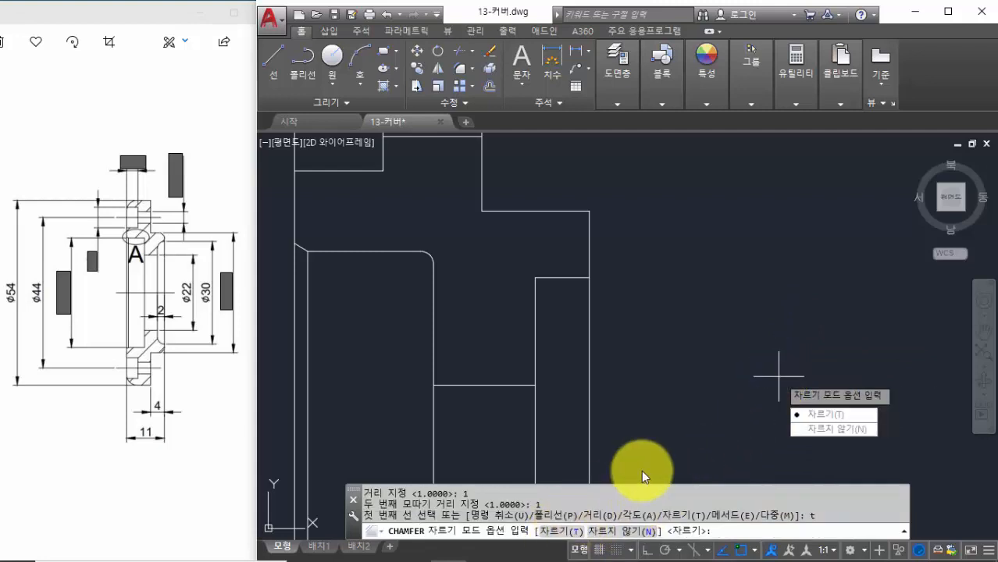
type("t")
key("Return")
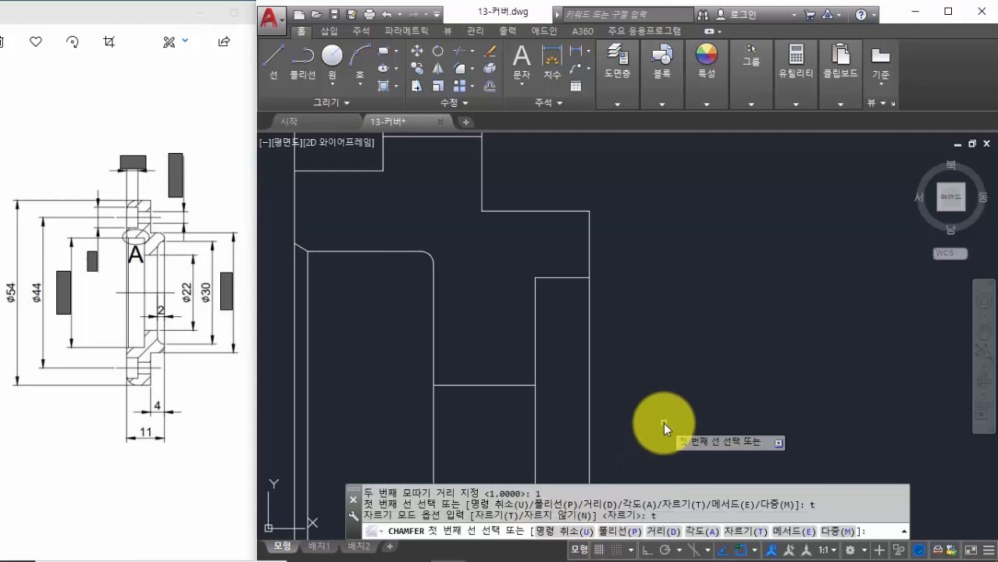
left_click(573, 212)
left_click(589, 236)
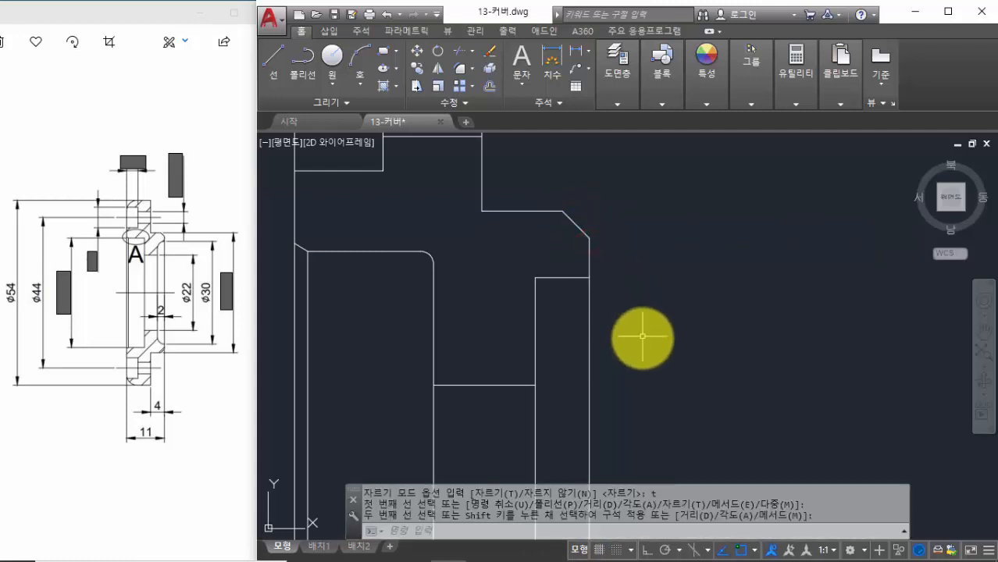
Chamfer the hub's lower outer corner on the right face with the same 1 by 1 distances
scroll(643, 337, "down", 6)
middle_click_drag(653, 373, 658, 239)
middle_click_drag(668, 370, 666, 286)
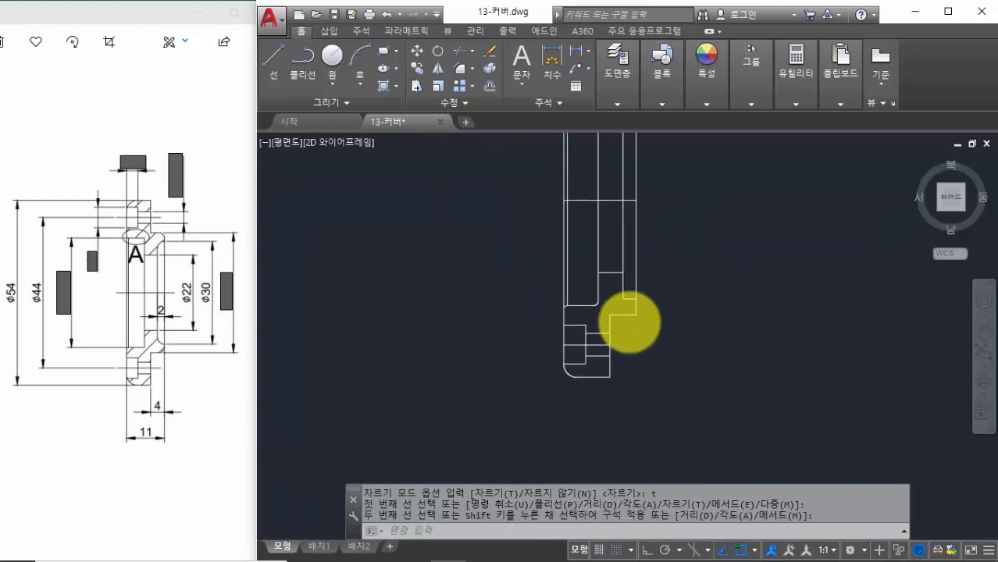
scroll(630, 322, "up", 6)
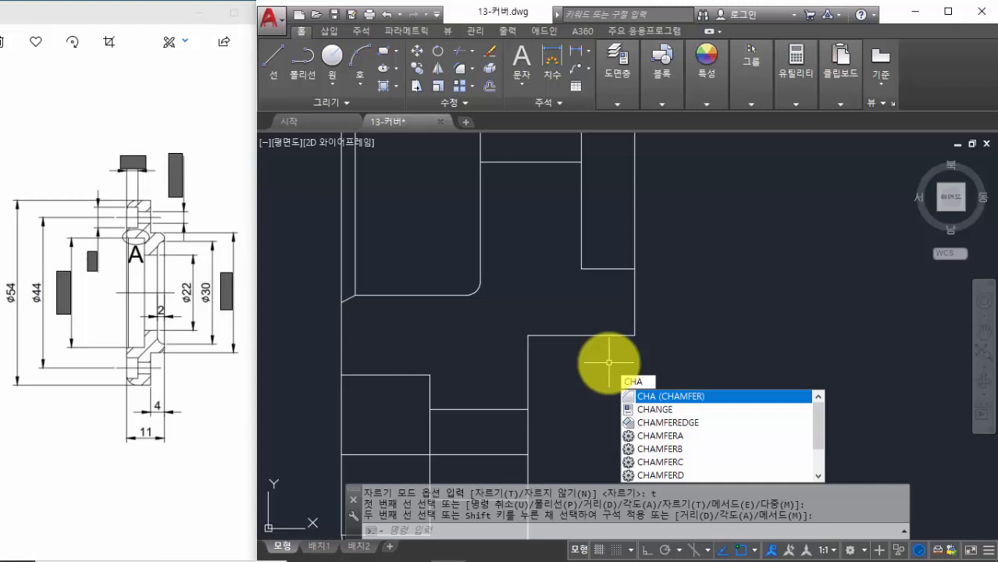
key("Return")
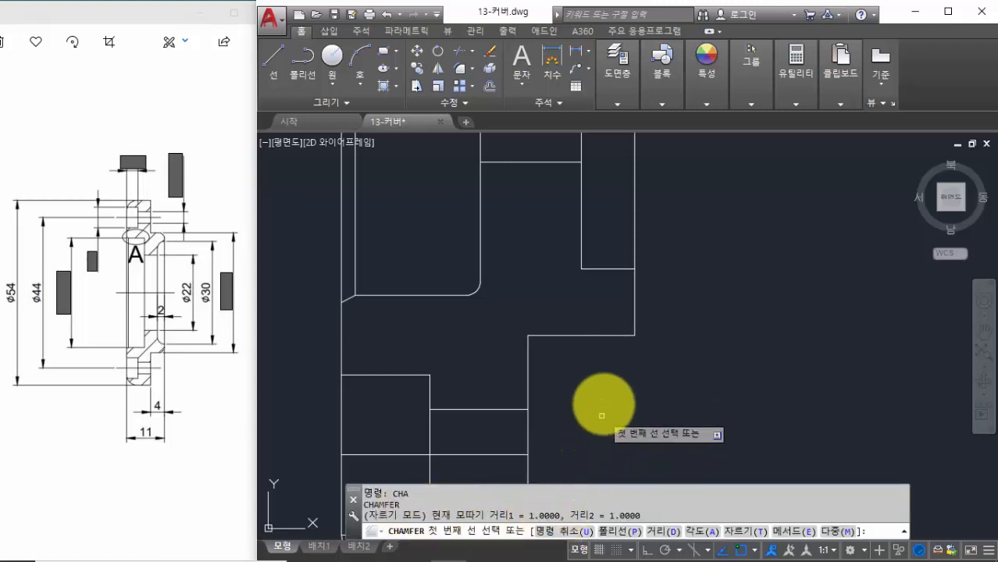
left_click(611, 337)
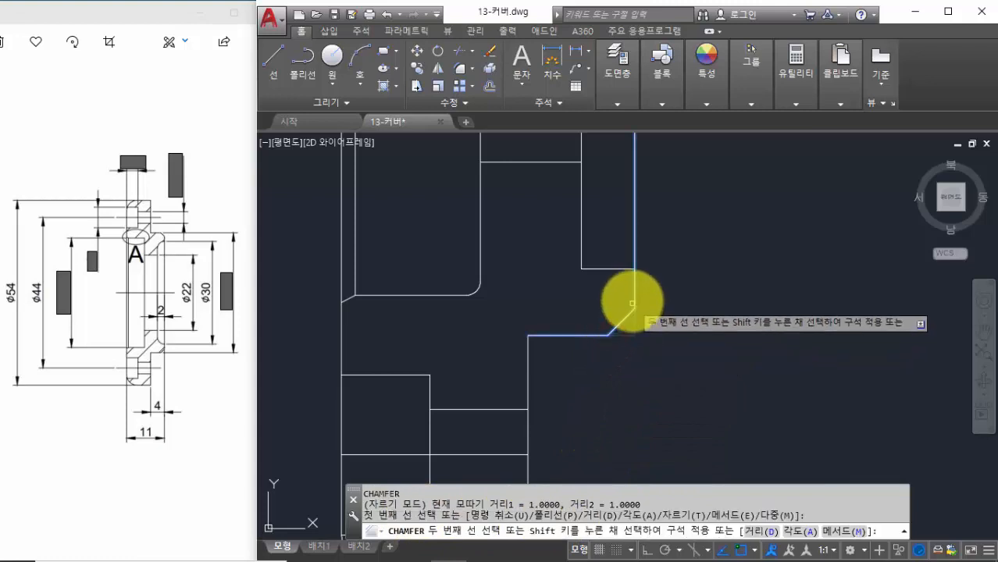
left_click(635, 295)
scroll(645, 309, "down", 6)
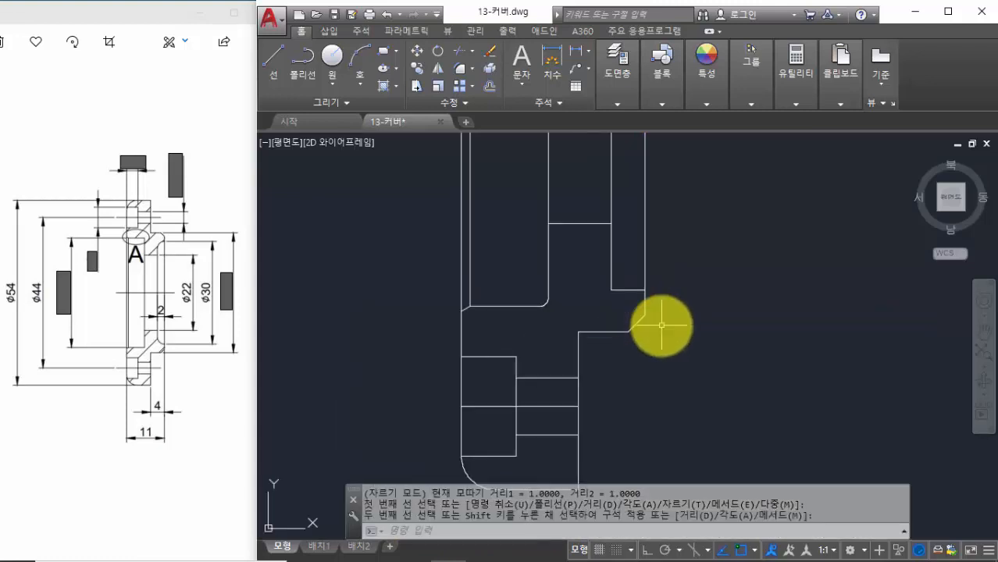
scroll(643, 403, "down", 2)
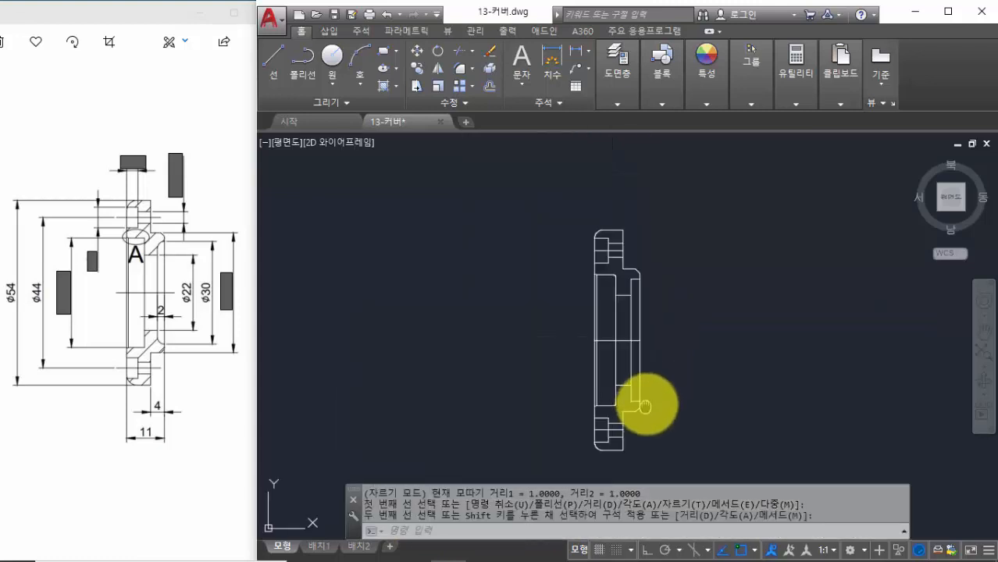
scroll(655, 383, "up", 2)
scroll(654, 382, "down", 3)
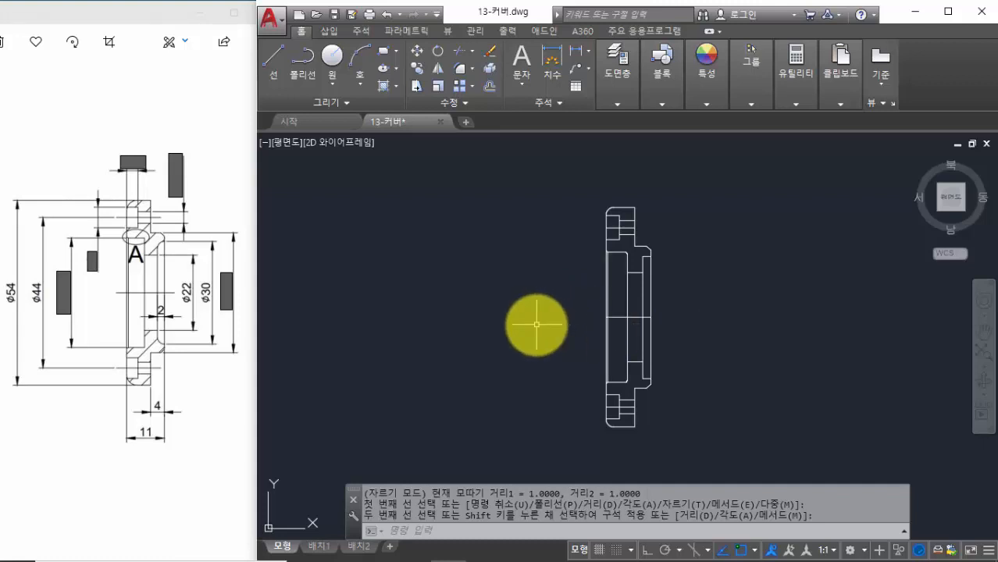
key("Return")
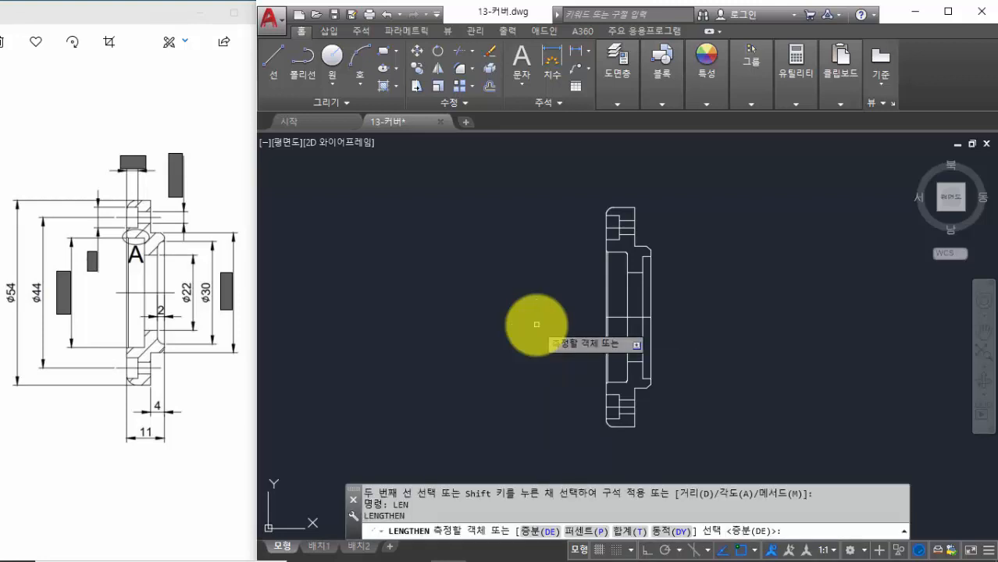
key("Return")
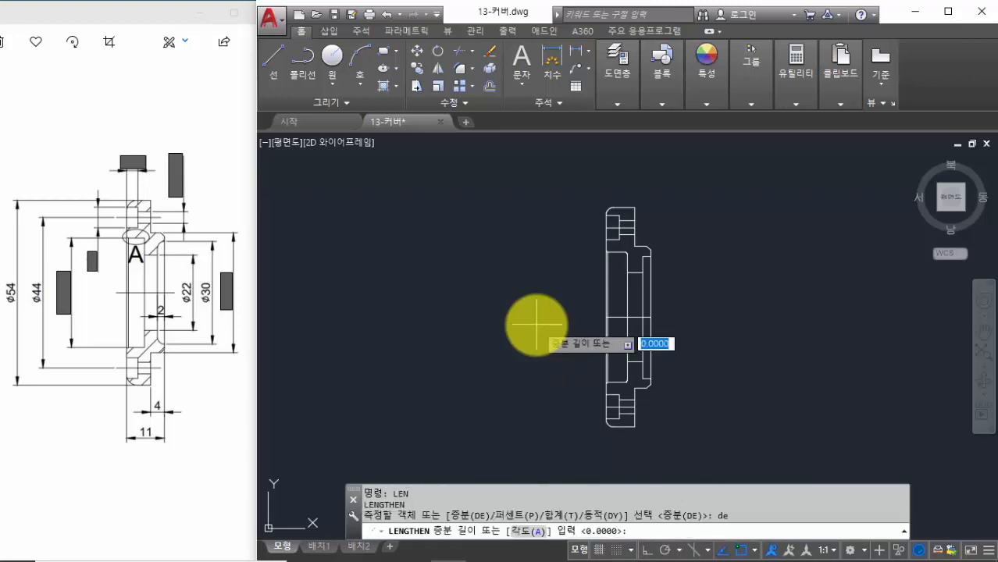
key("Return")
scroll(608, 227, "up", 2)
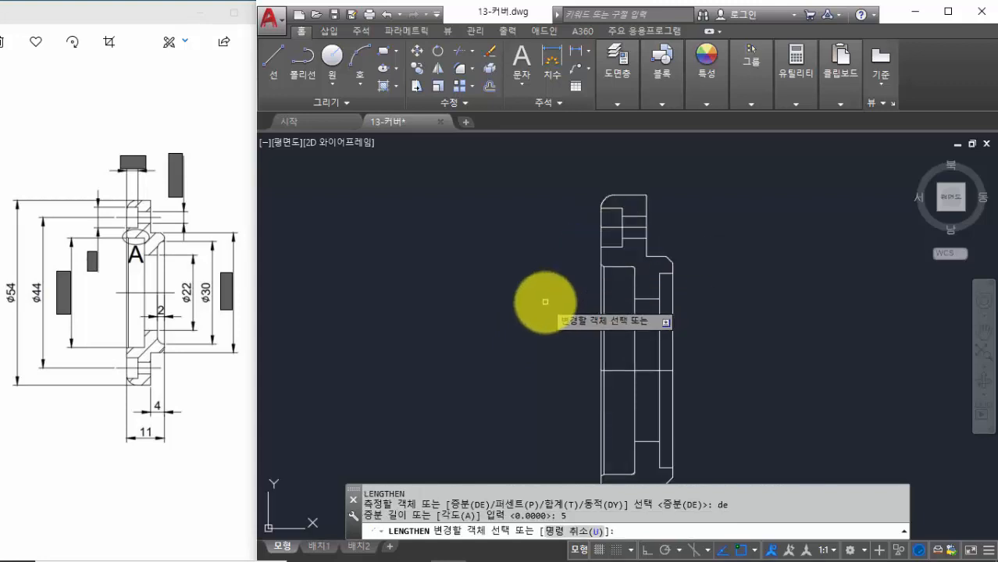
key("Escape")
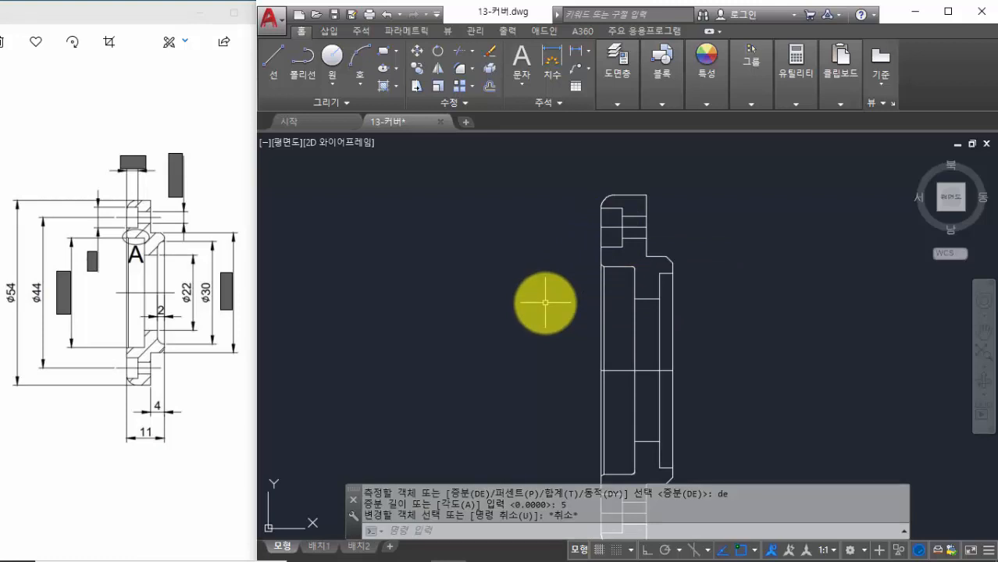
Lengthen the centerlines of the upper bolt hole, the main axis and the lower bolt hole by an increment of 3 at both ends
type("len")
key("Return")
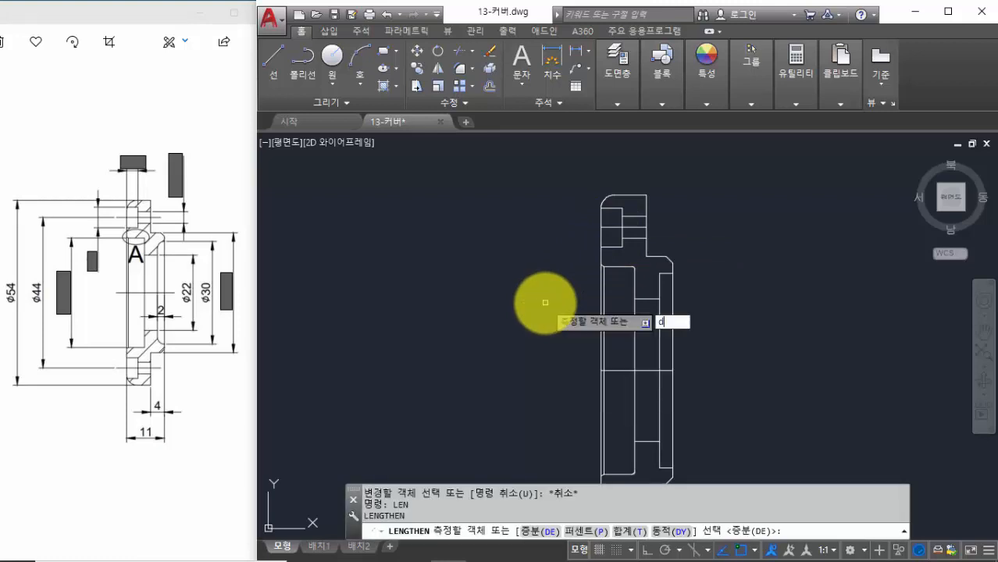
key("Return")
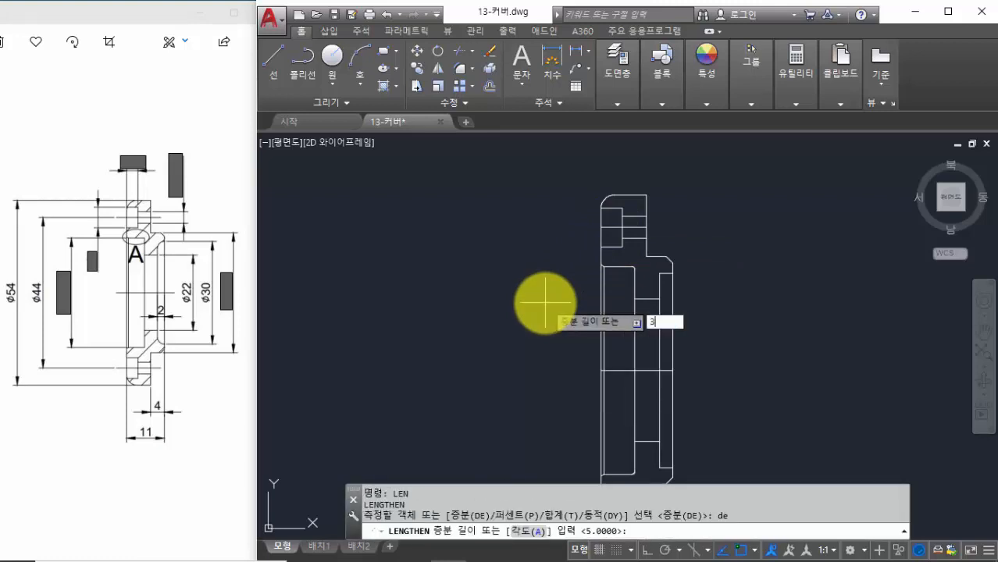
type("3")
key("Return")
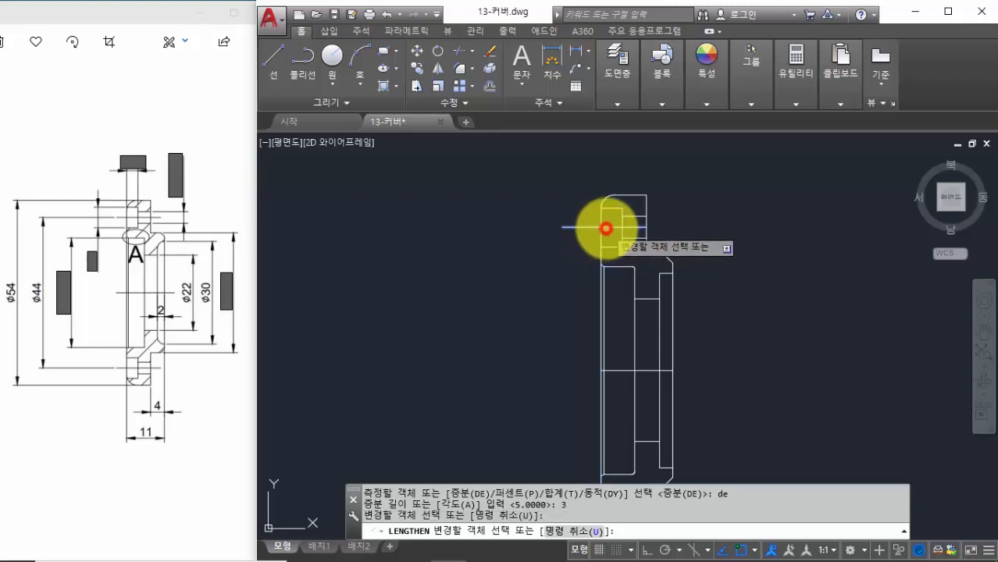
left_click(635, 227)
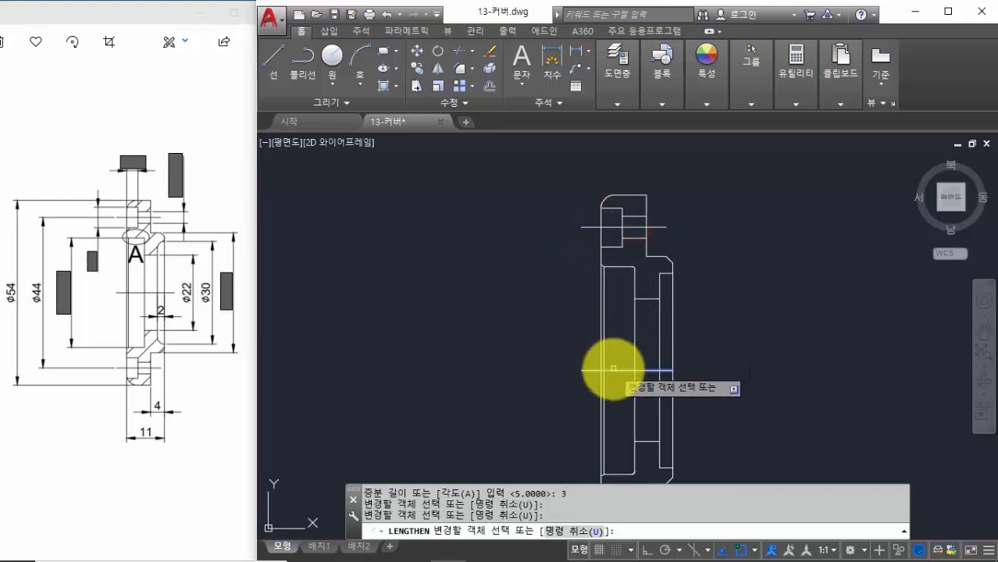
left_click(656, 372)
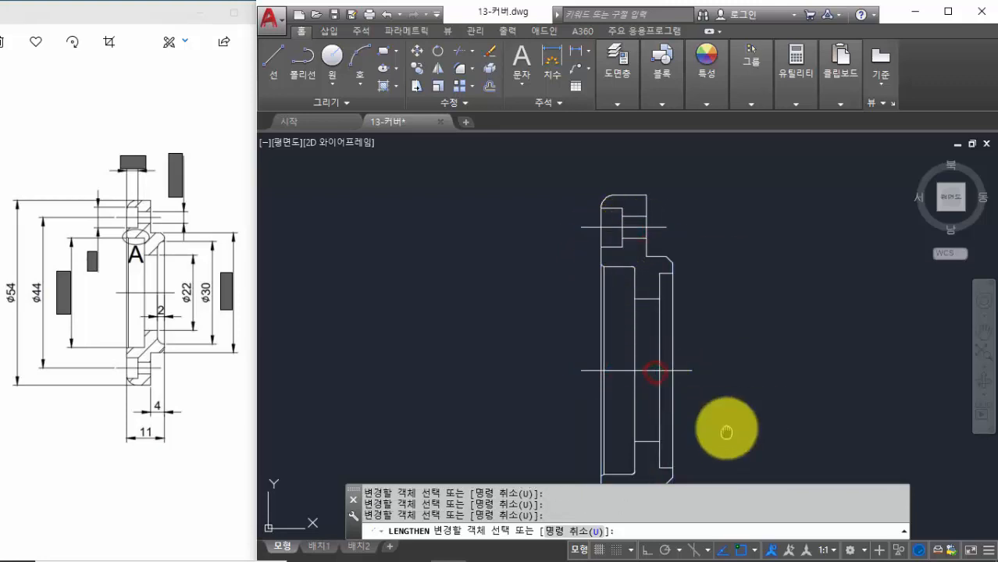
middle_click_drag(727, 432, 725, 308)
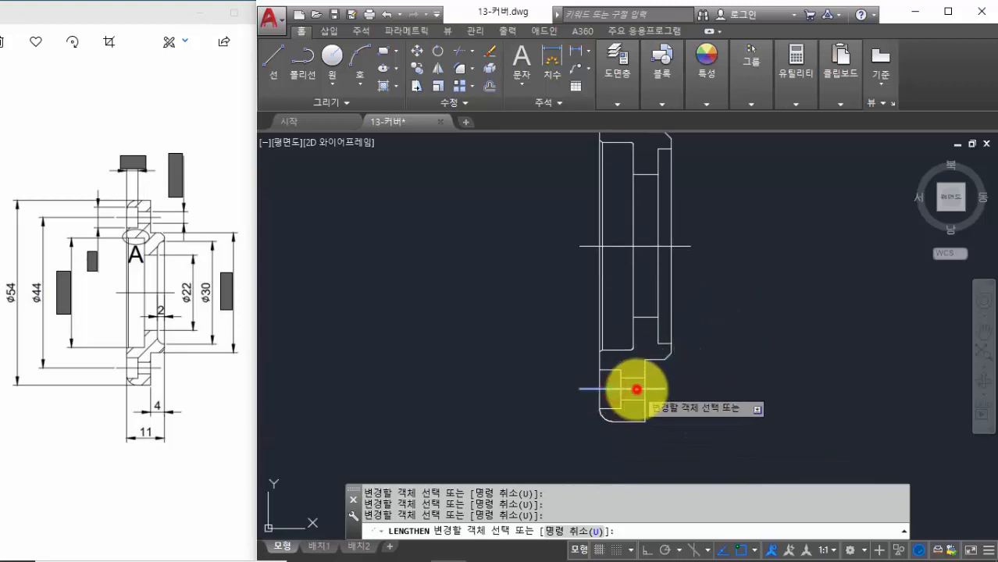
left_click(637, 389)
scroll(743, 386, "down", 2)
key("Return")
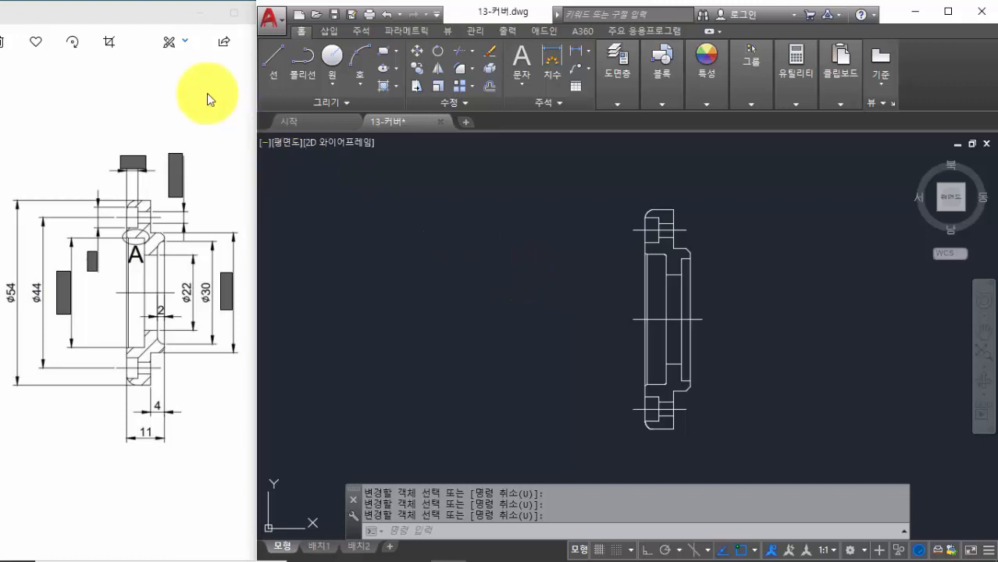
Reposition the 4.Cover.jpg reference so that detail A (2:1) shows beside the AutoCAD drawing, and return to the drawing
left_click_drag(110, 19, 300, 23)
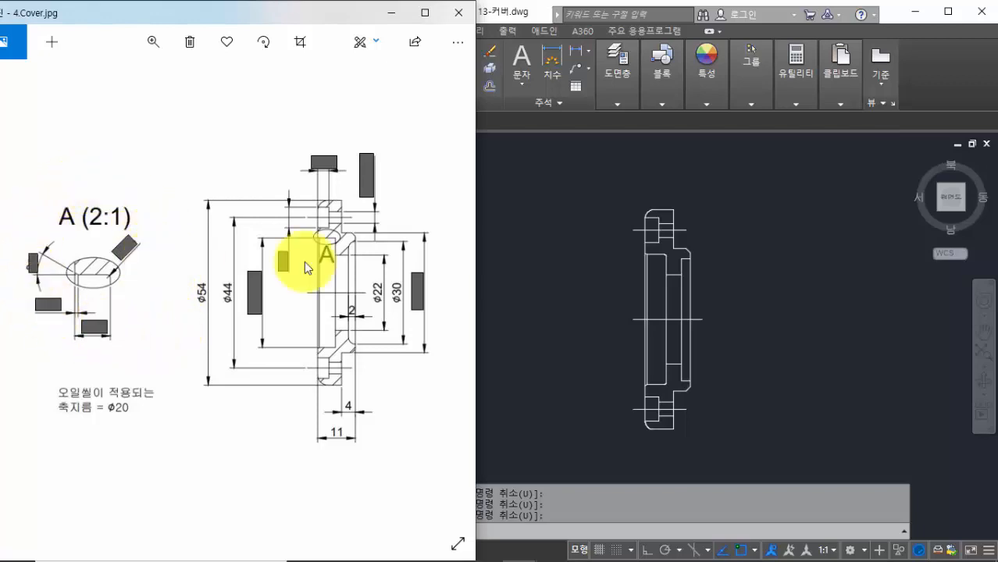
left_click(655, 267)
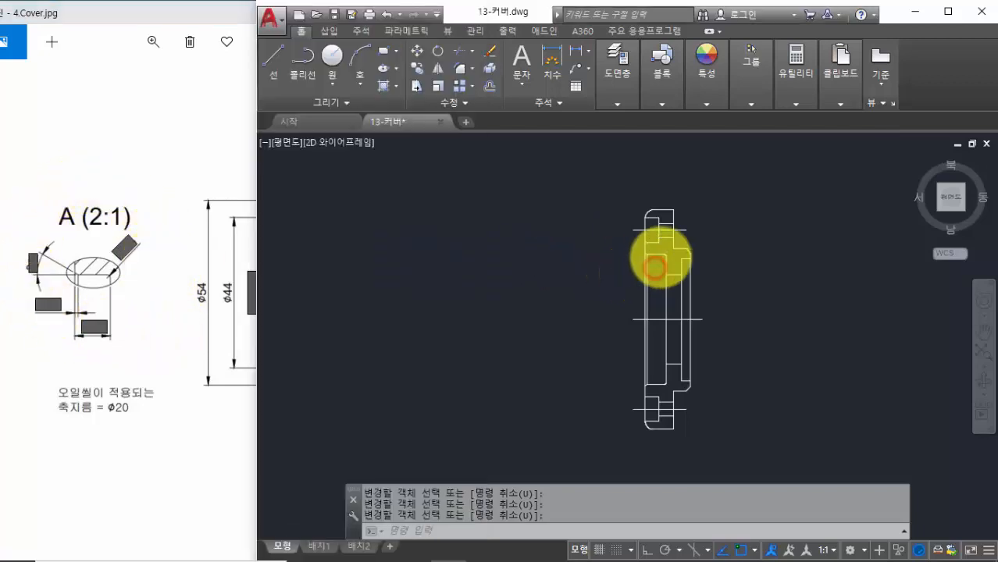
Draw a centre-point ellipse around the recess's upper inner edge as the detail A boundary, with a horizontal half-axis of about 3.8
scroll(658, 257, "up", 6)
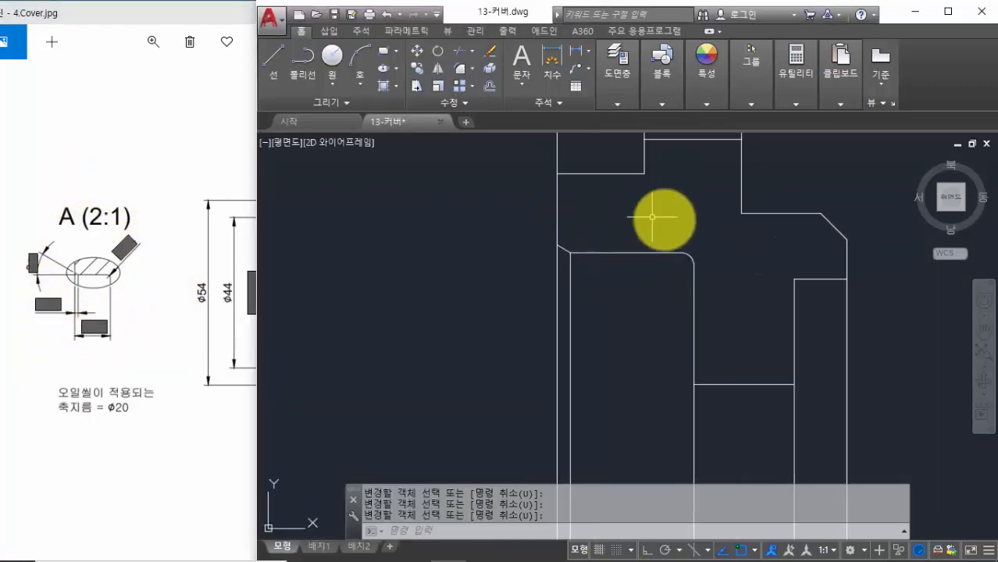
middle_click_drag(624, 283, 633, 302)
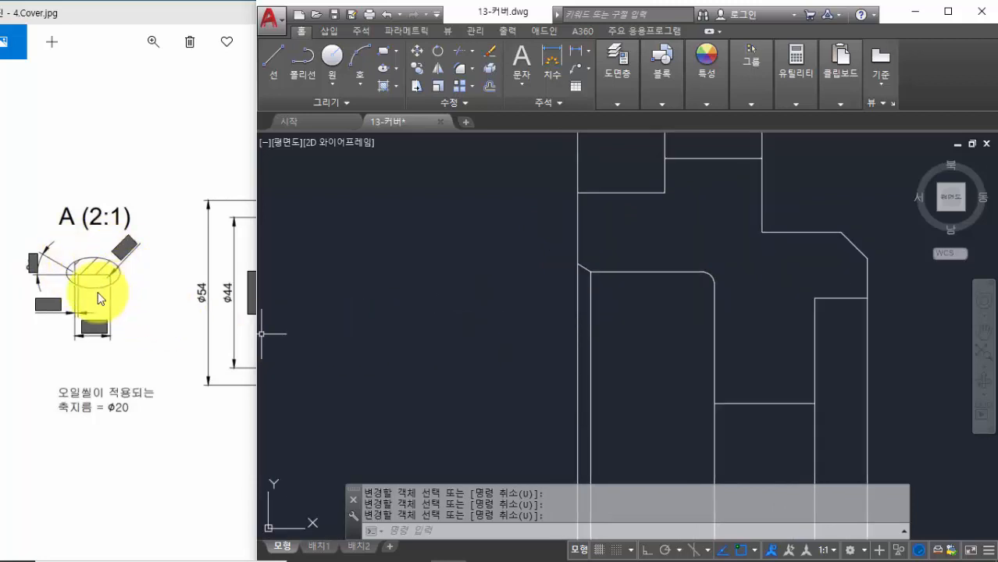
left_click(173, 162)
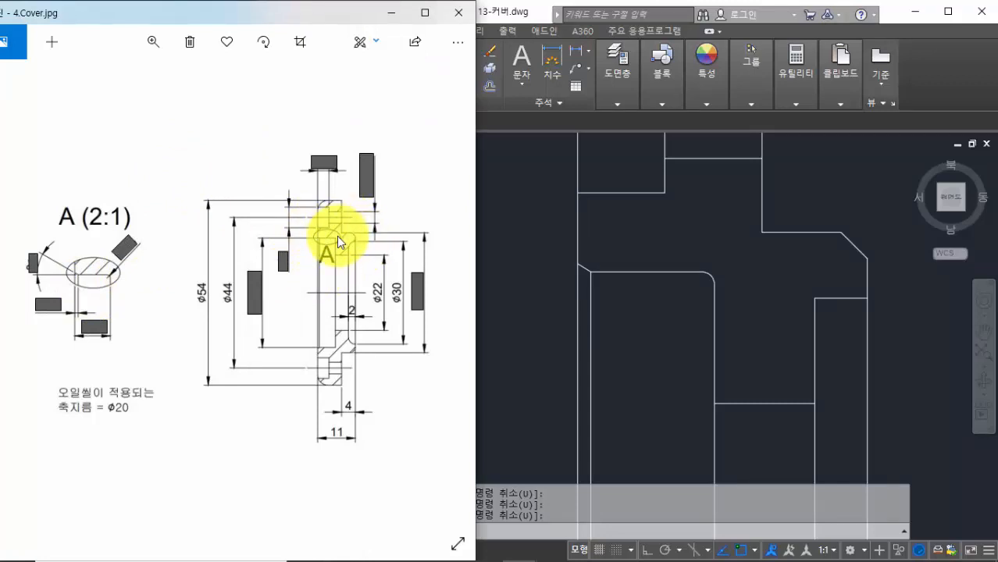
left_click(516, 320)
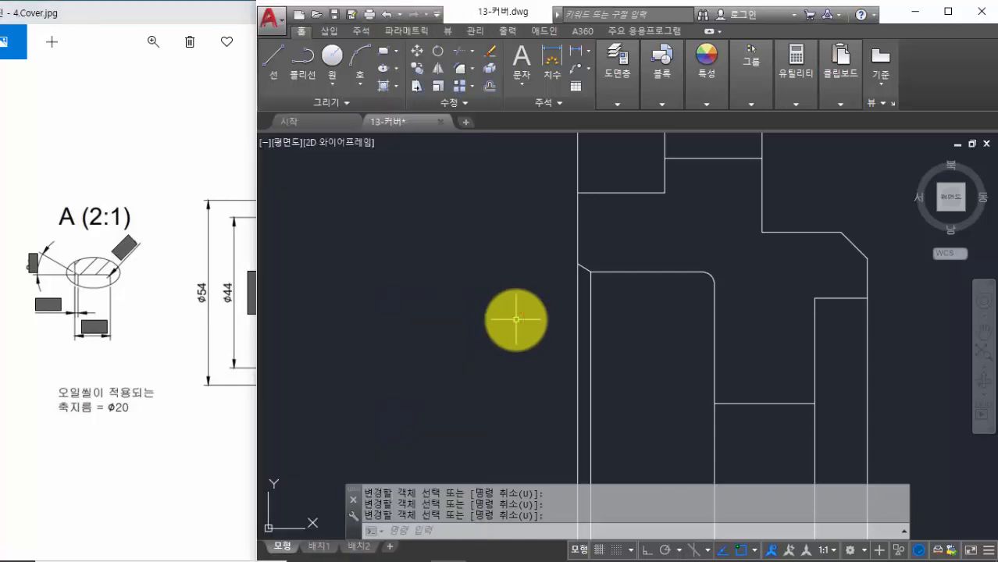
left_click(395, 71)
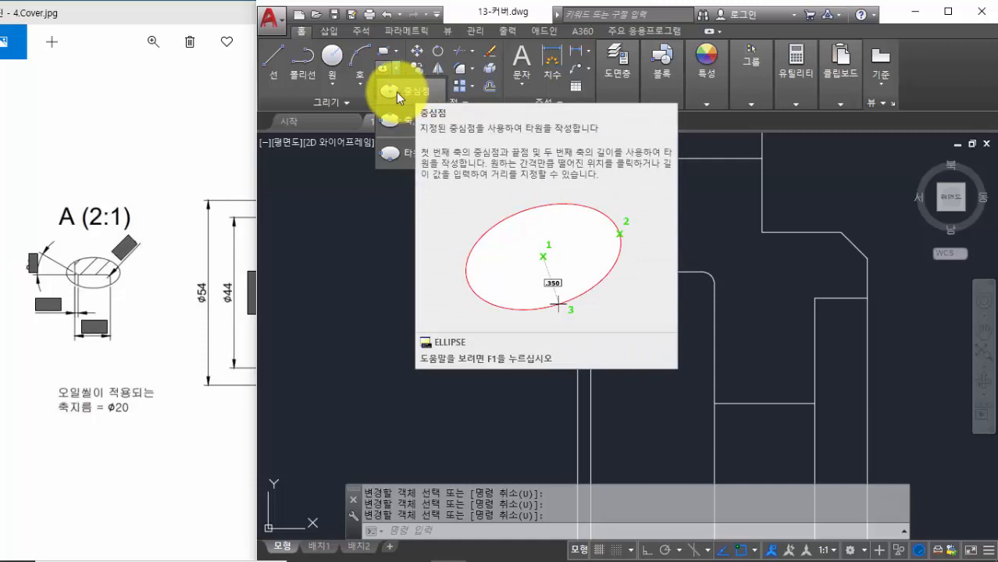
left_click(397, 91)
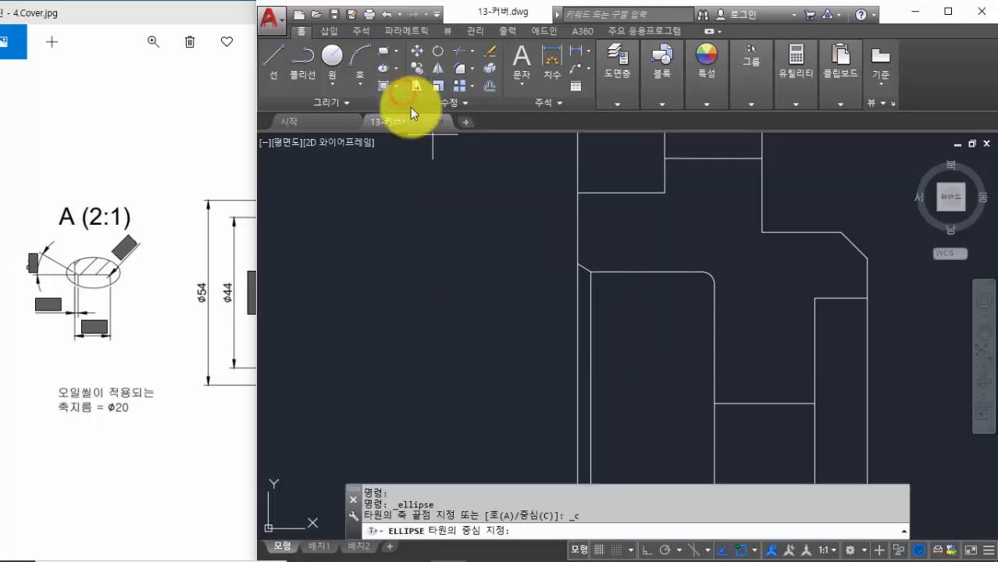
left_click(642, 282)
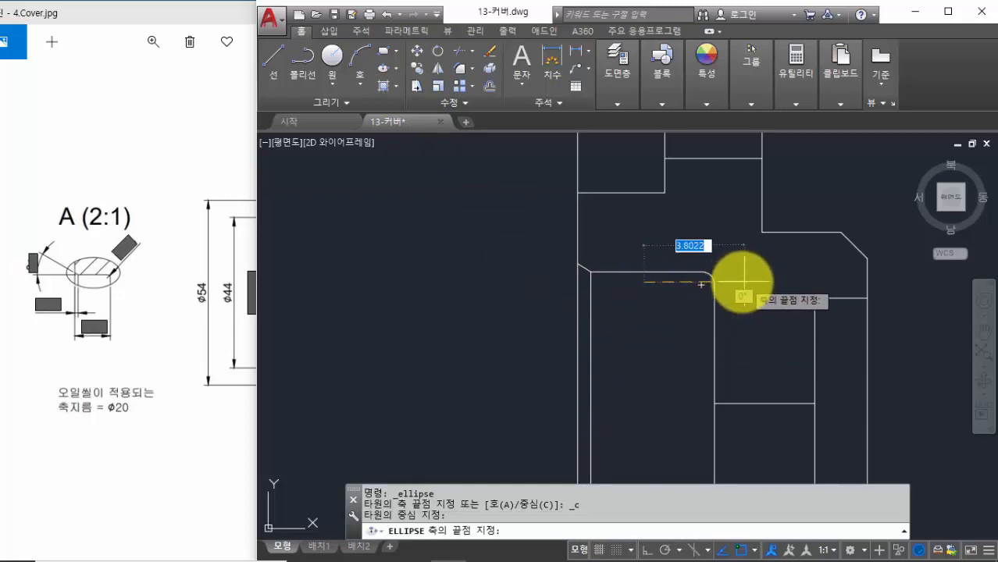
left_click(747, 281)
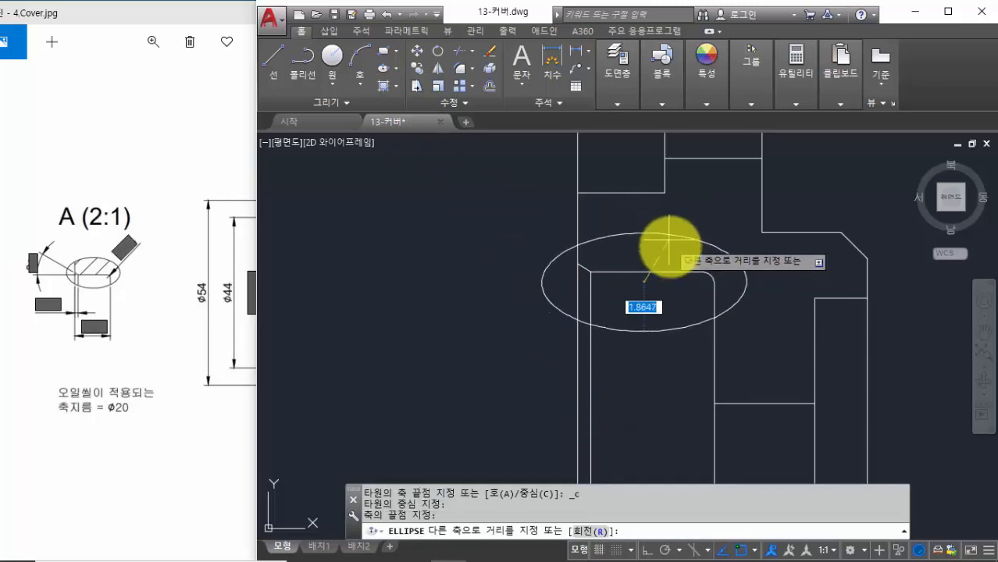
left_click(644, 212)
Copy the whole sectional view, including the detail ellipse, horizontally about 45 units to the left of the original
scroll(512, 296, "down", 4)
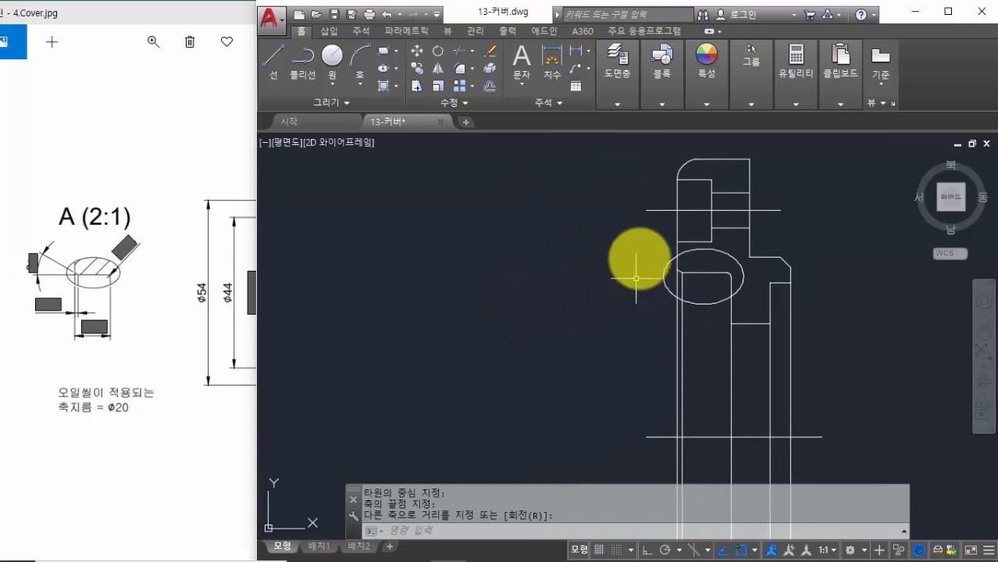
scroll(739, 286, "down", 2)
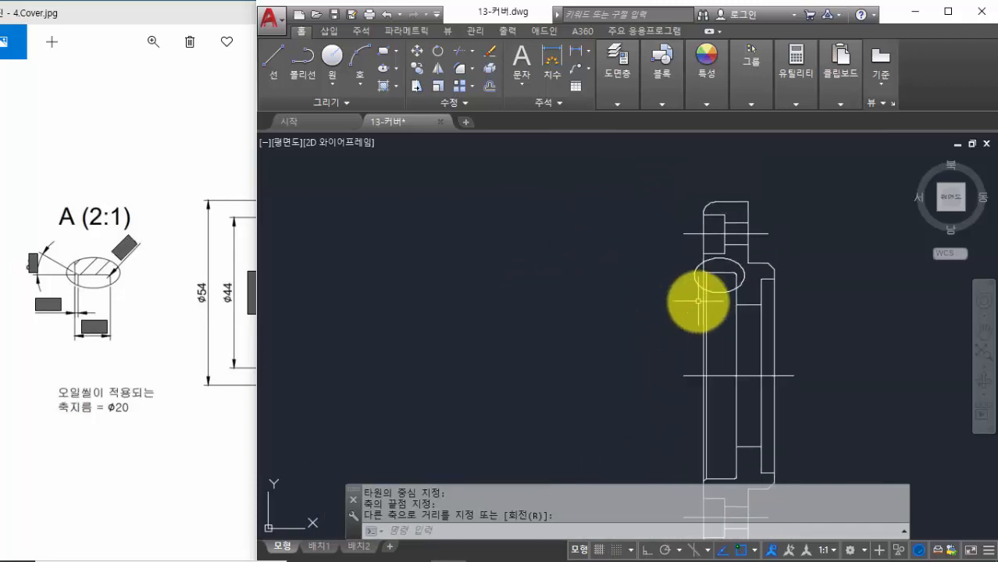
scroll(698, 301, "down", 2)
middle_click_drag(698, 301, 715, 290)
scroll(712, 282, "up", 2)
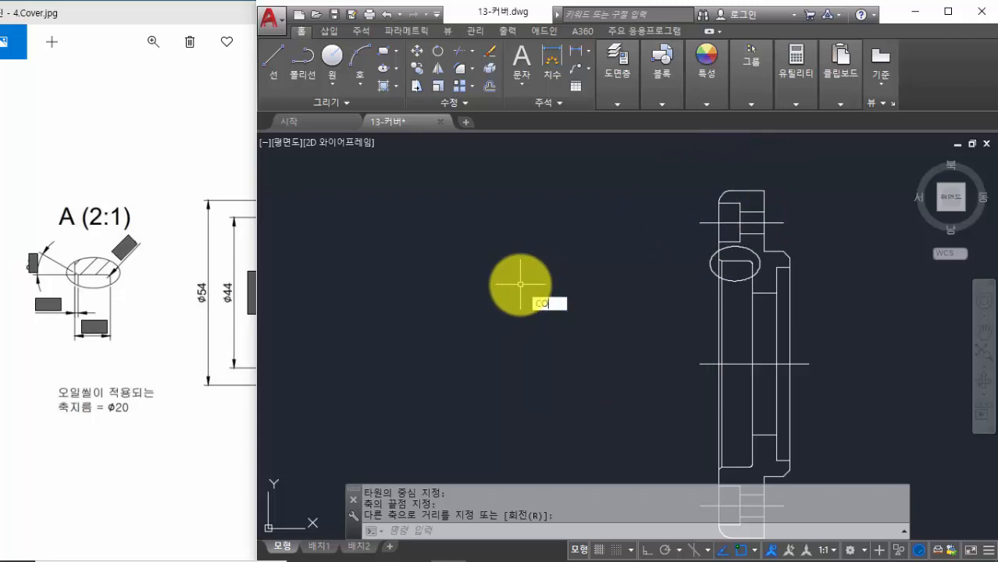
key("Return")
scroll(520, 285, "down", 2)
left_click(548, 168)
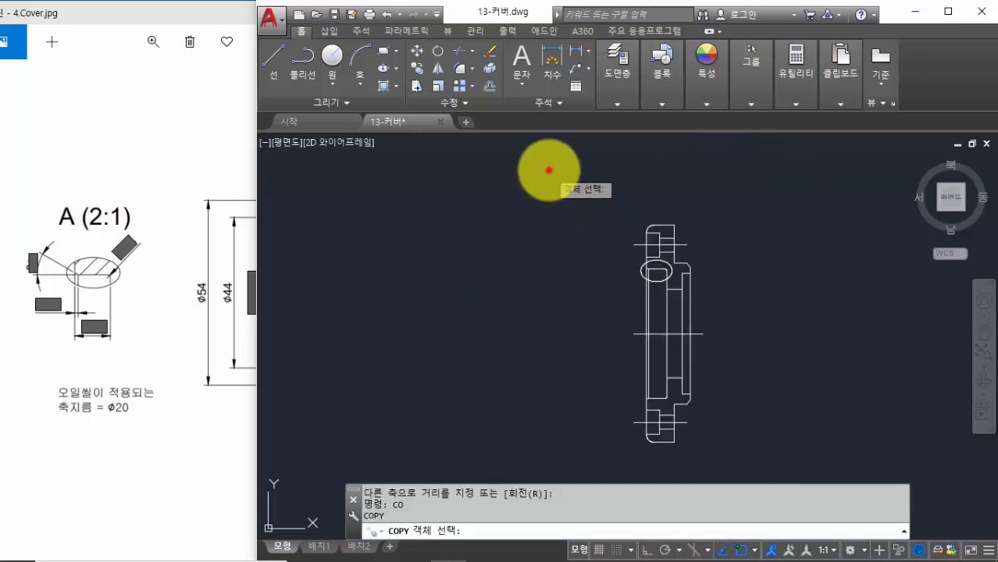
left_click(753, 463)
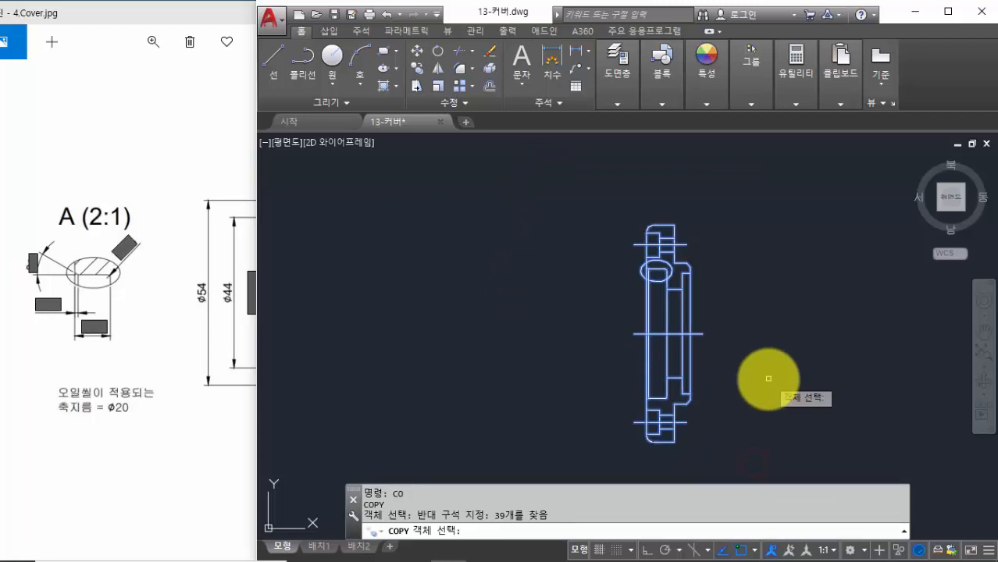
key("Return")
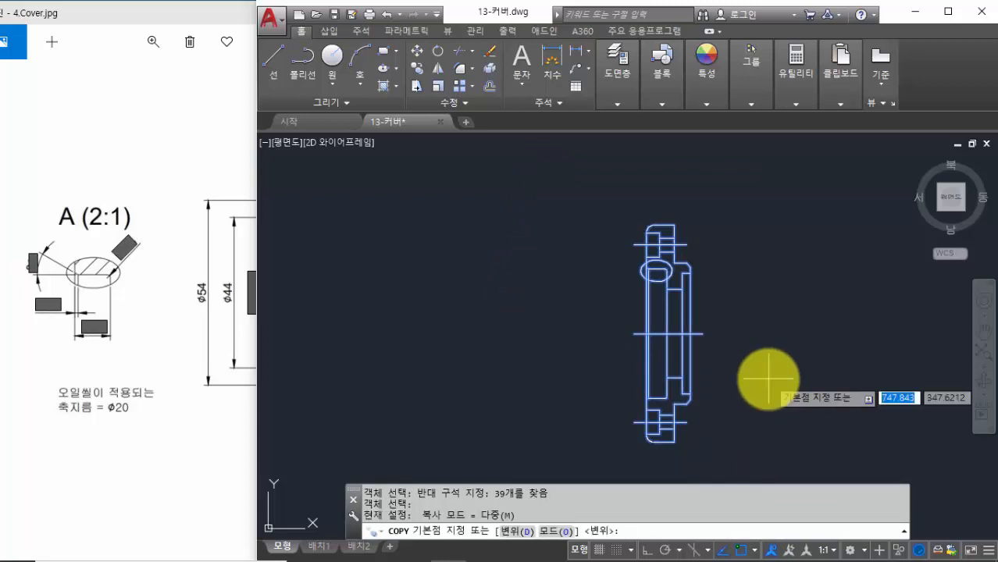
middle_click_drag(770, 379, 824, 356)
left_click(678, 316)
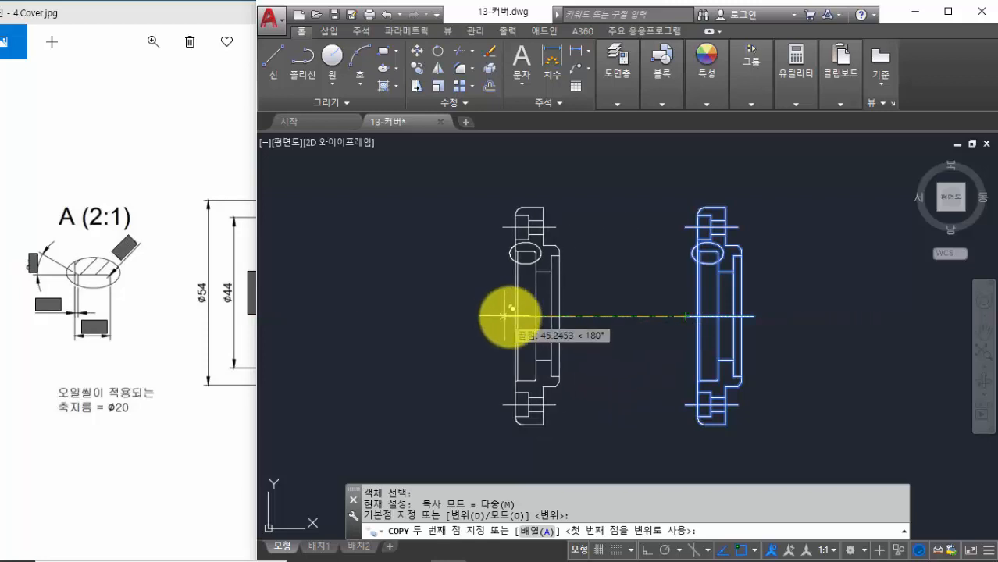
left_click(505, 316)
key("Return")
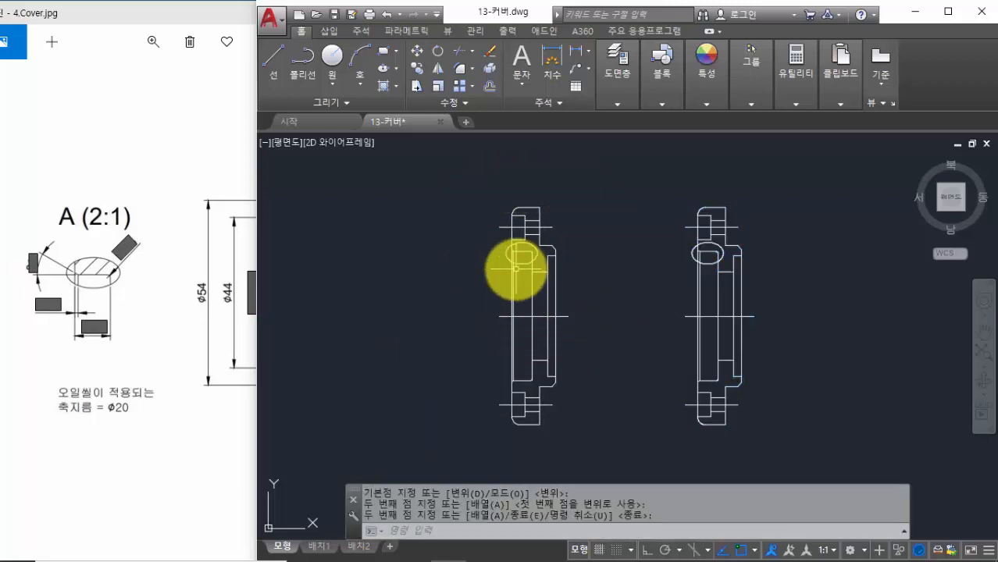
Trim the copied view's lines above and below the detail ellipse, using all objects as cutting edges
scroll(516, 268, "up", 4)
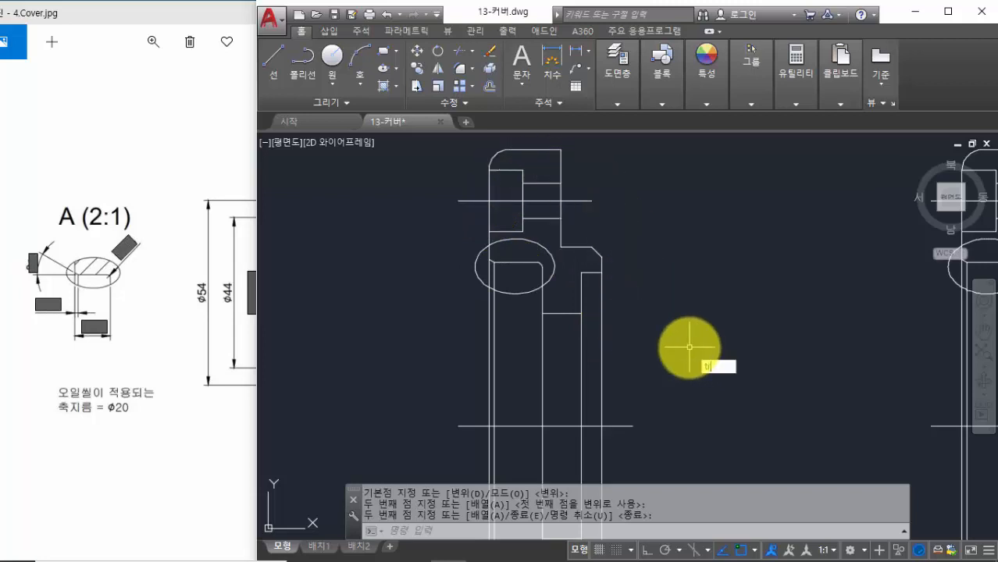
key("Return")
key("Return")
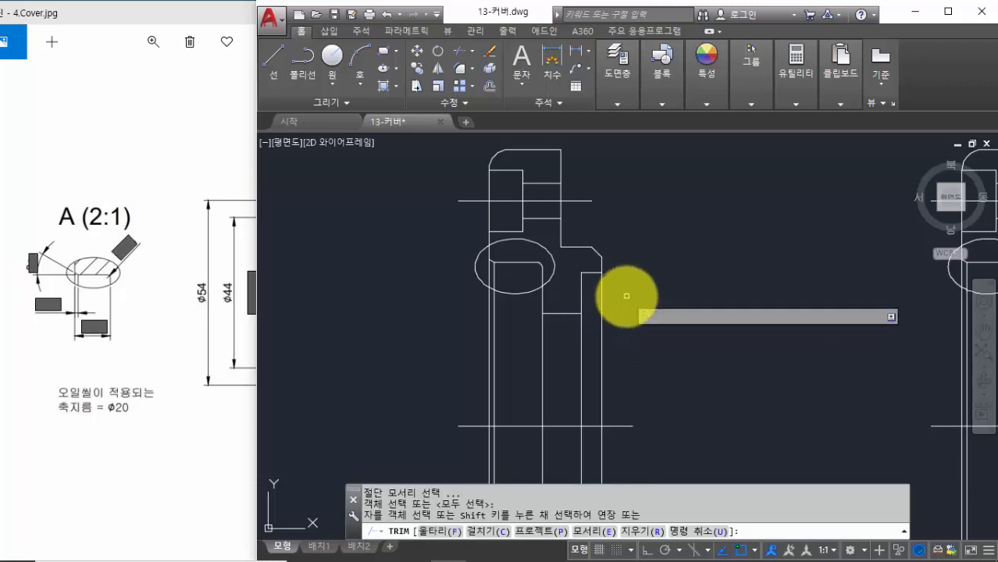
left_click(627, 296)
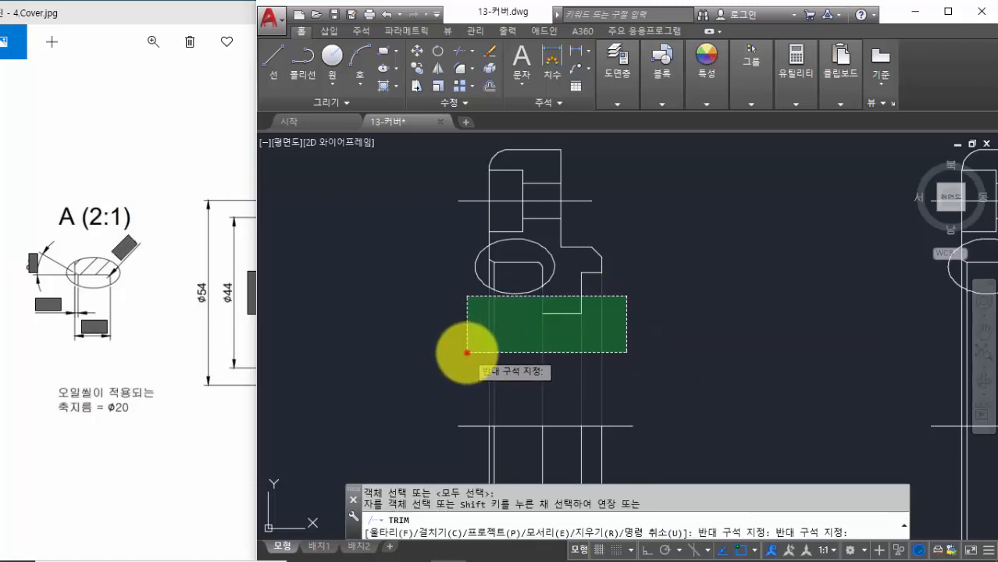
left_click(467, 353)
left_click(623, 163)
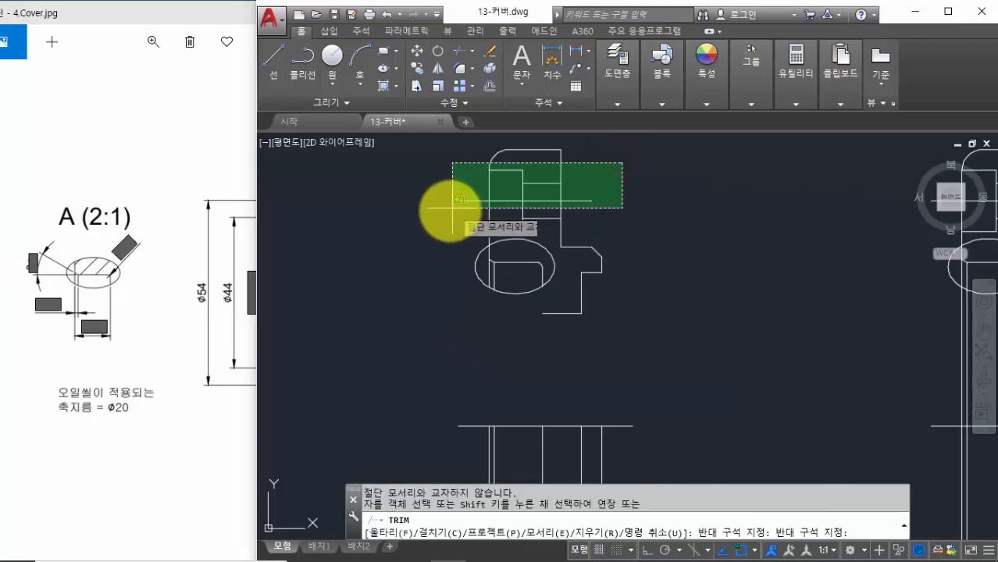
left_click(444, 233)
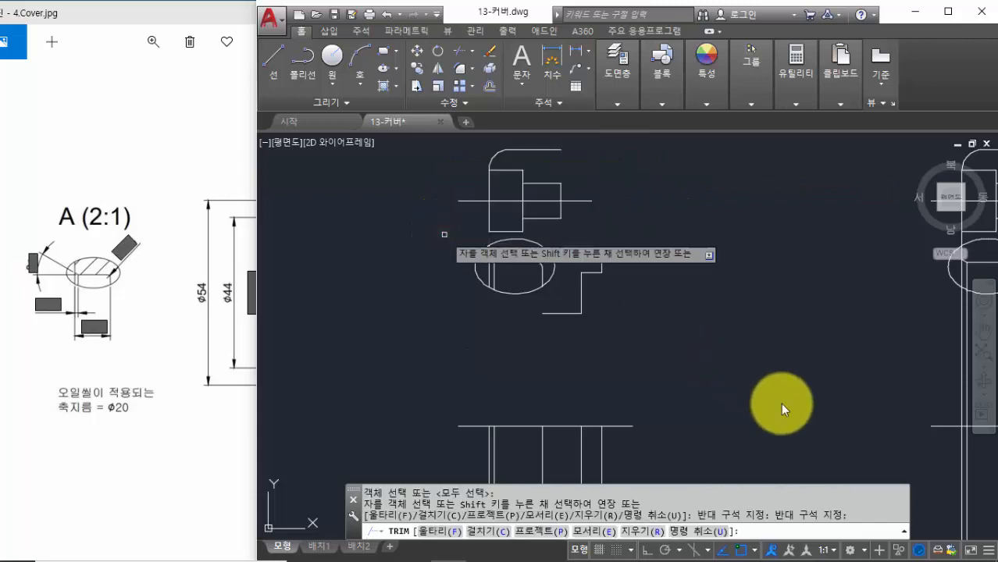
key("Return")
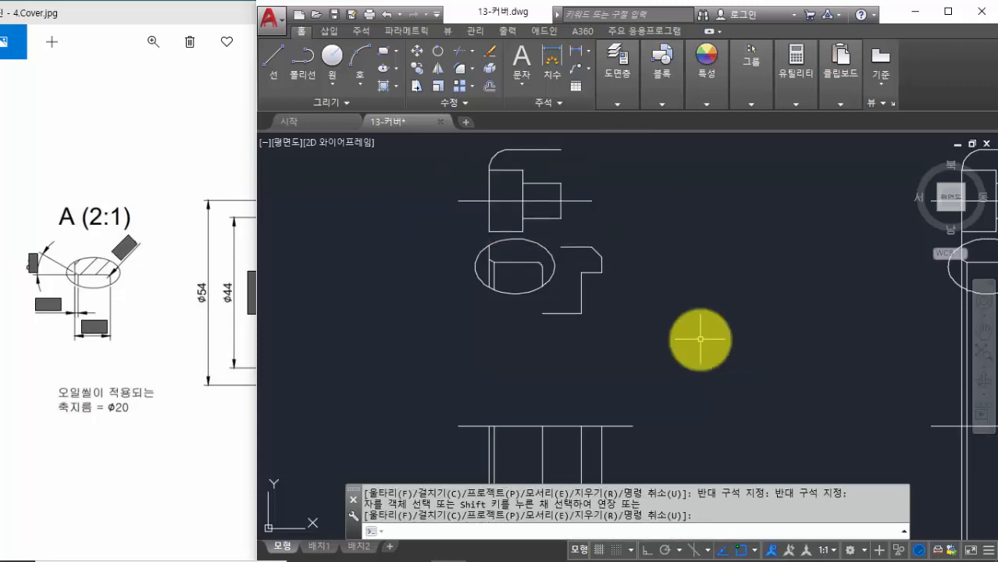
Erase the copied view's leftover geometry outside the ellipse, including its whole lower half, keeping only the ellipse and its contents
type("e")
key("Return")
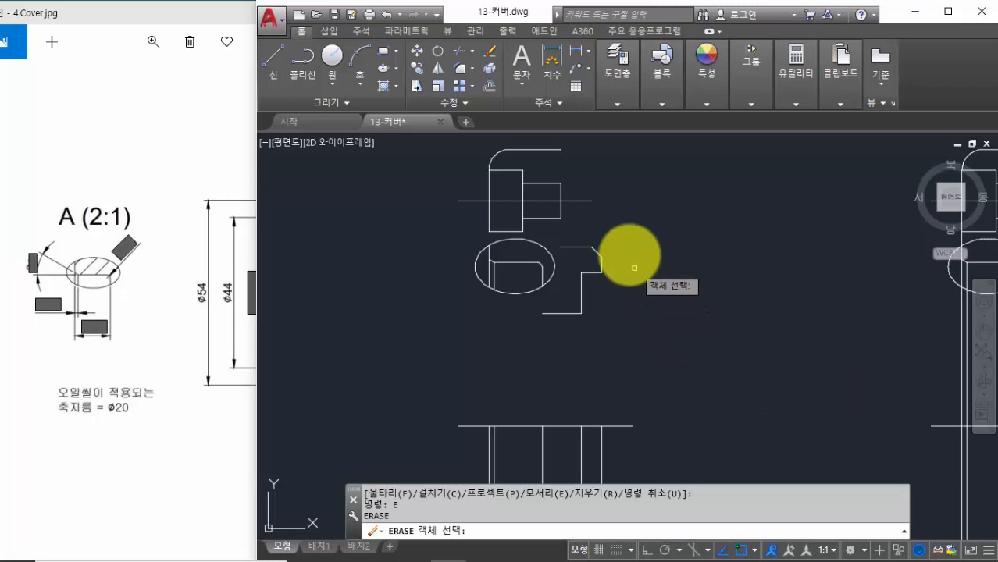
left_click(629, 193)
left_click(585, 357)
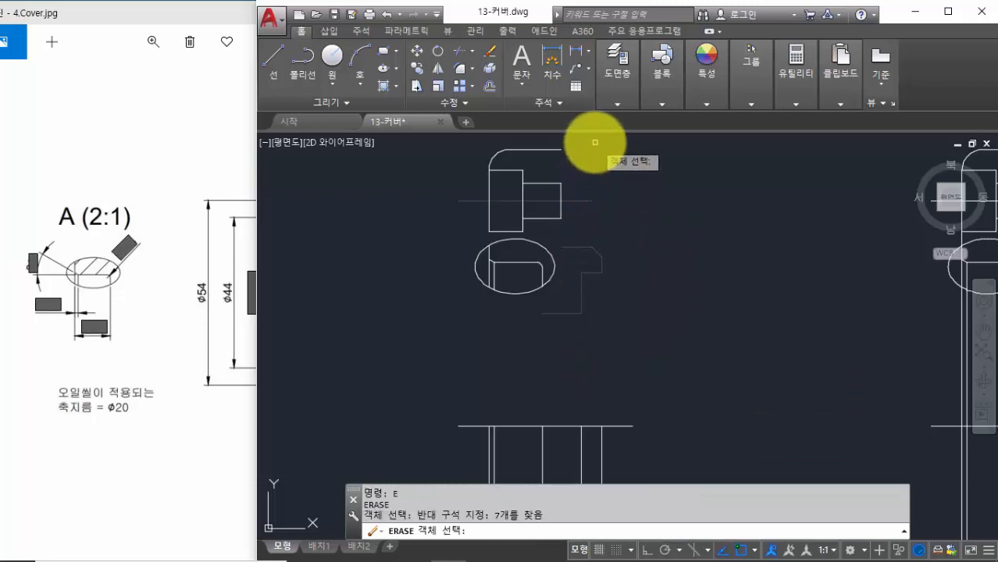
left_click(595, 142)
left_click(456, 232)
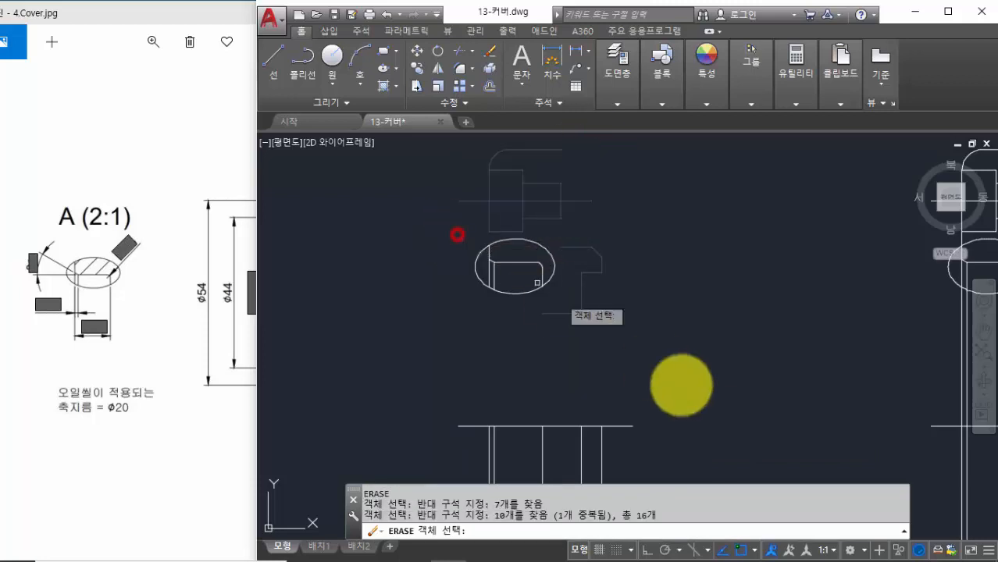
middle_click_drag(679, 382, 709, 283)
scroll(707, 258, "down", 2)
left_click(708, 233)
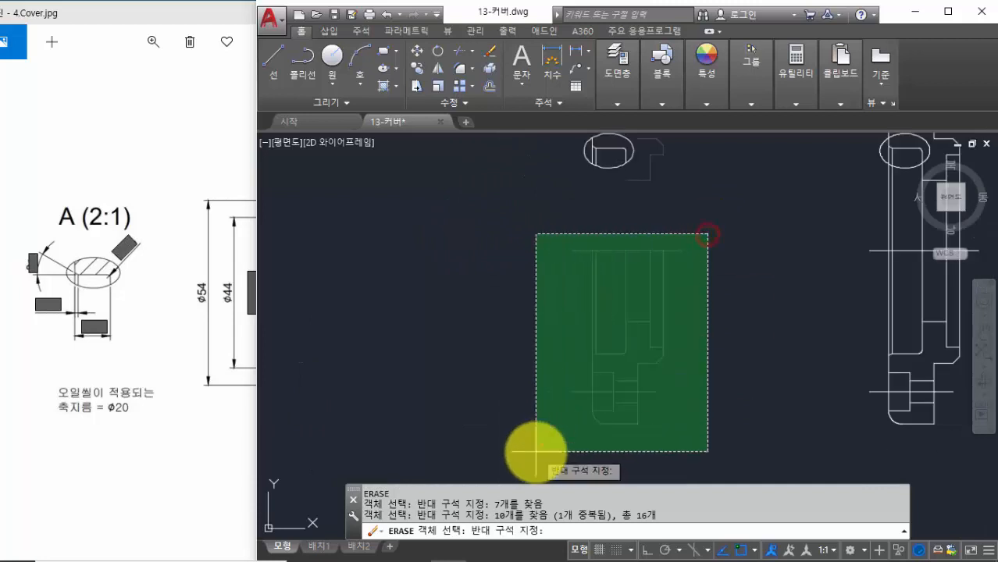
left_click(533, 453)
key("Return")
middle_click_drag(646, 238, 551, 327)
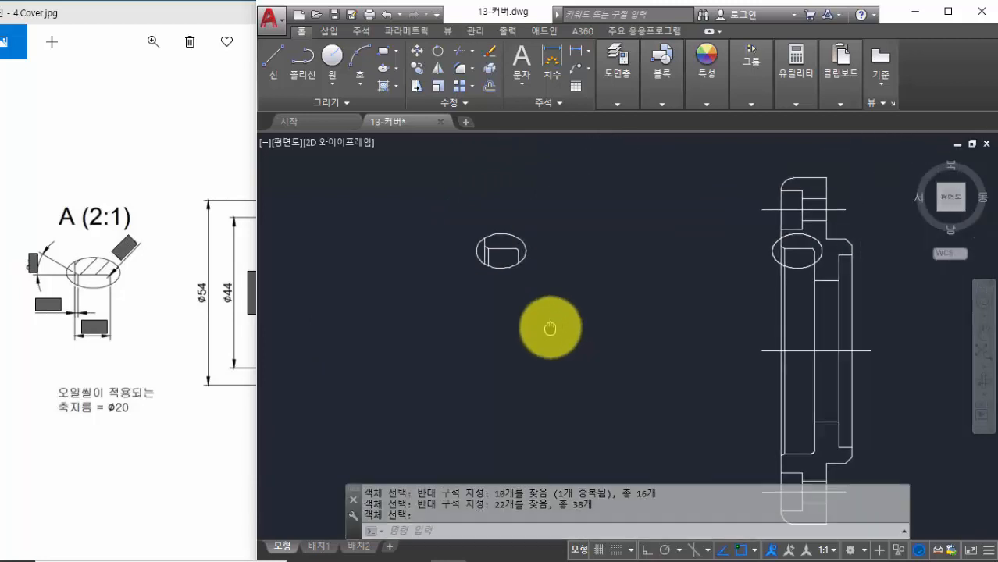
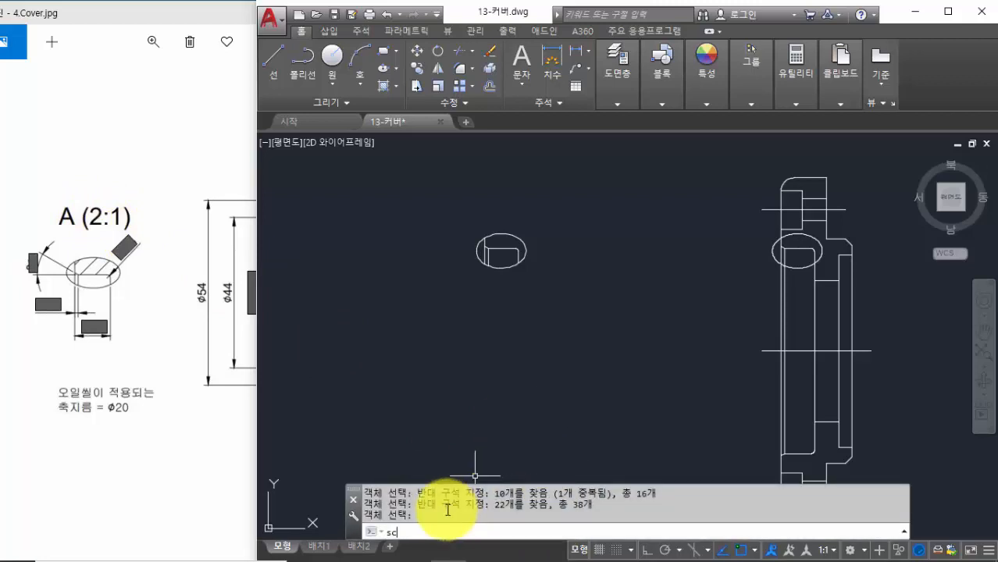
Scale the isolated ellipse and its contents by a factor of 2 about a point near the ellipse's centre
key("Return")
left_click(447, 214)
left_click(550, 289)
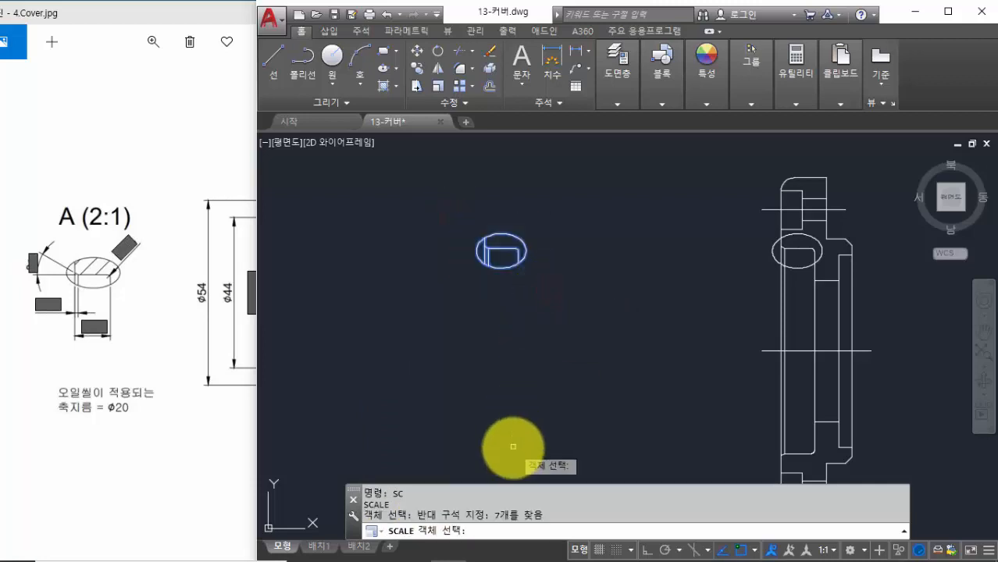
key("Return")
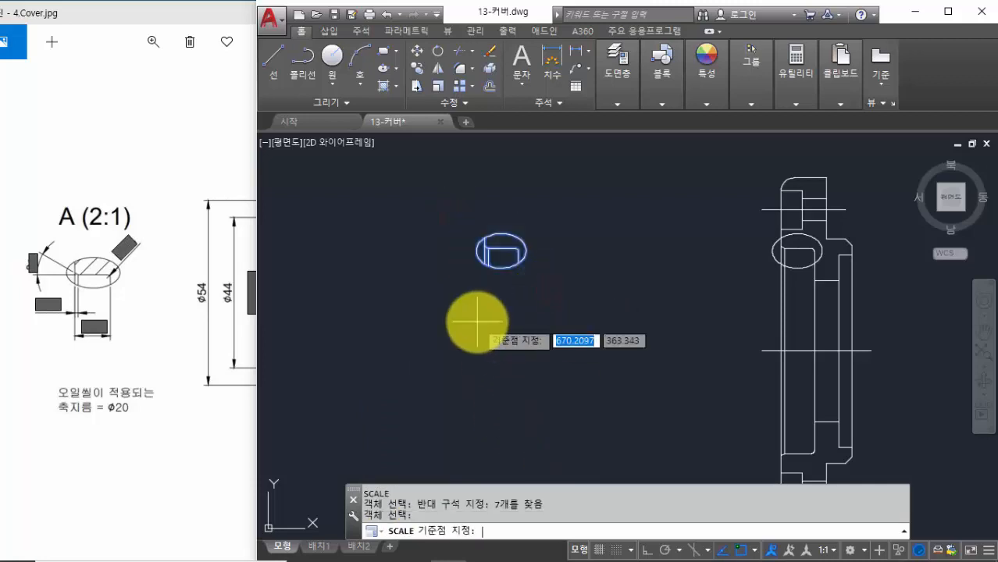
left_click(497, 251)
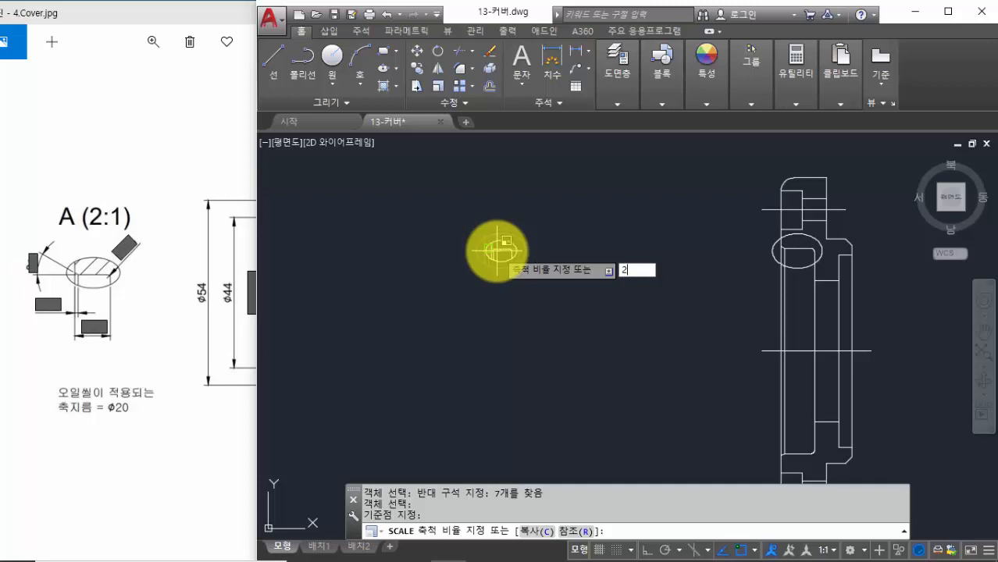
key("Return")
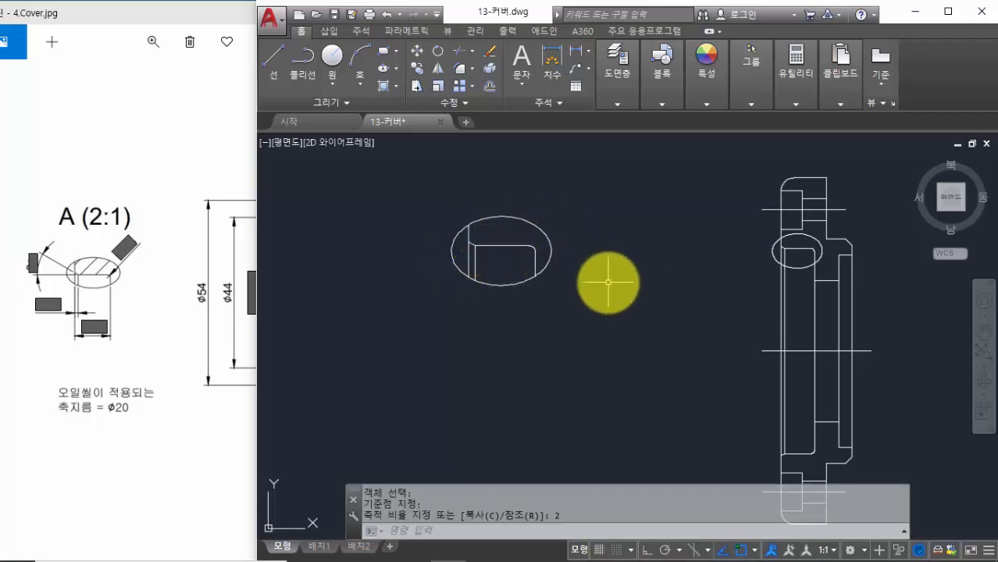
scroll(609, 283, "down", 6)
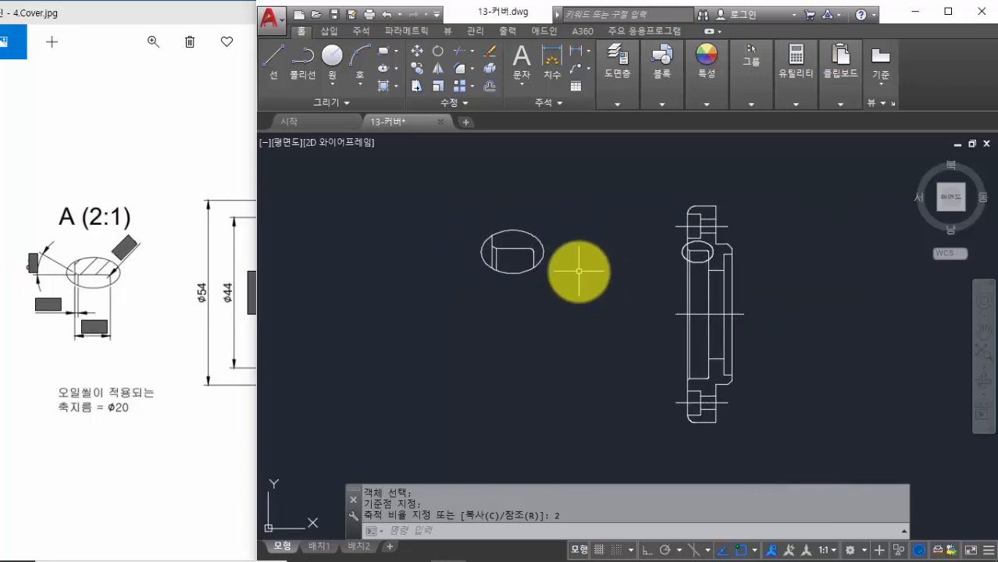
scroll(579, 271, "down", 2)
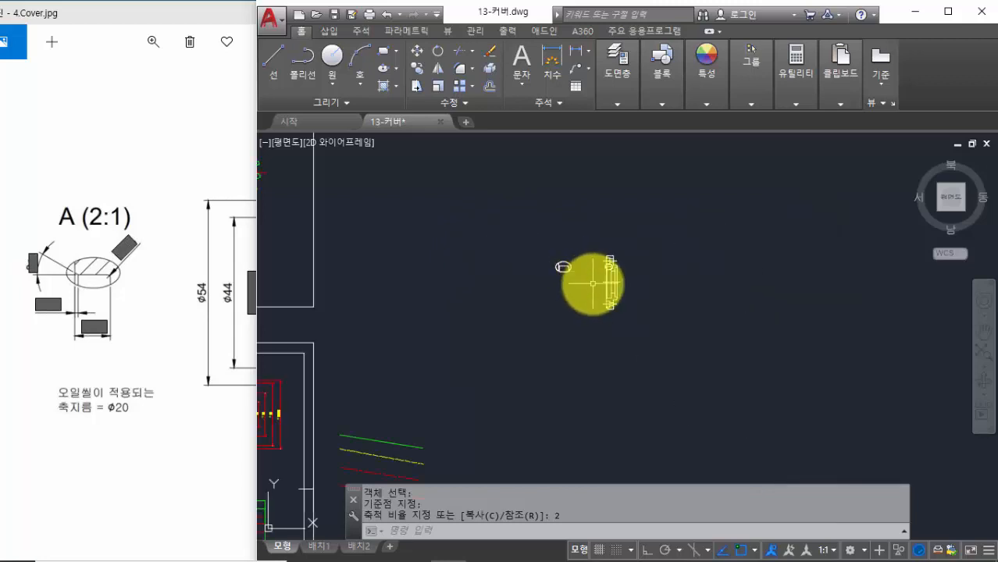
middle_click_drag(594, 283, 625, 203)
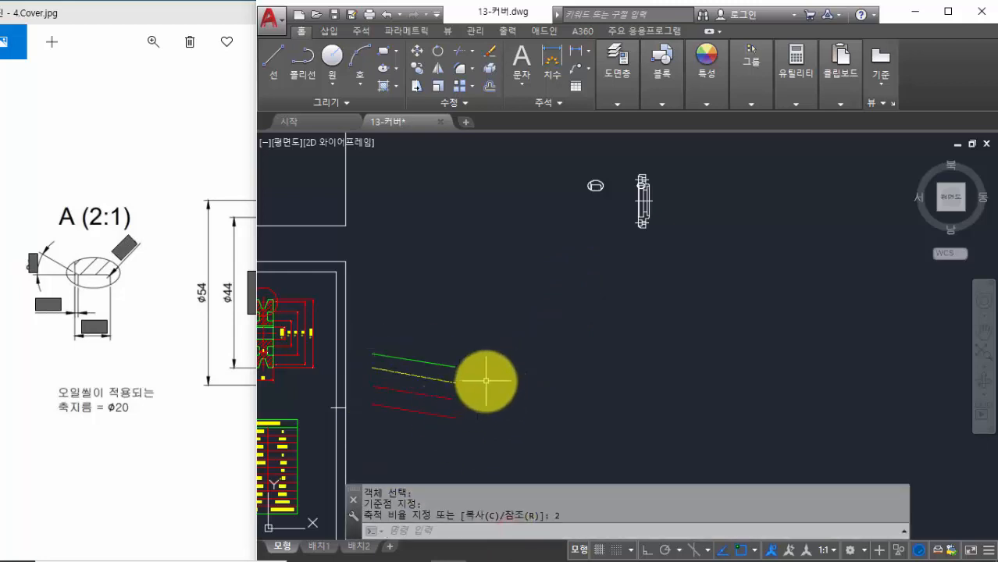
Match the properties of the green sample line onto the whole sectional view and the enlarged detail with MATCHPROP
type("a")
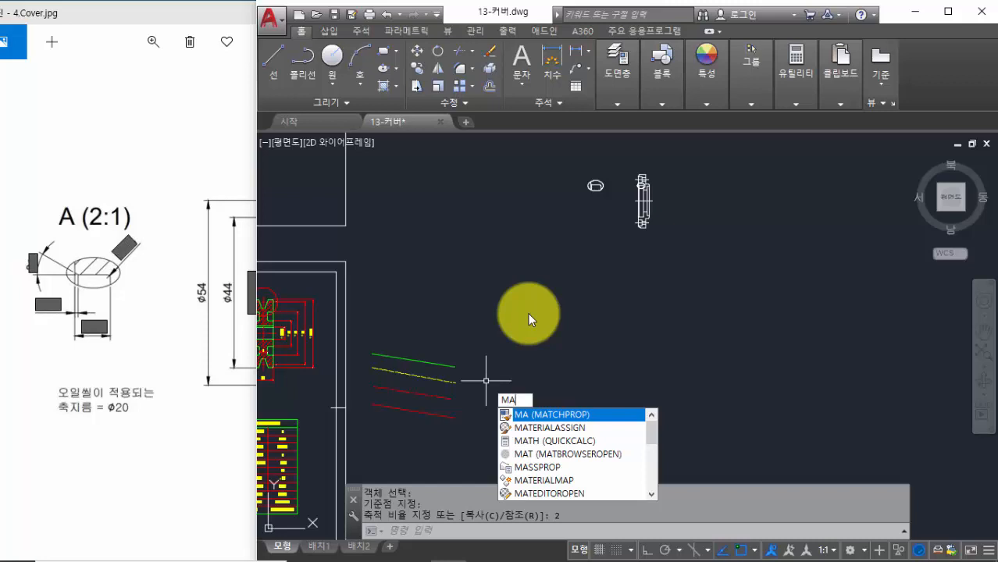
key("Return")
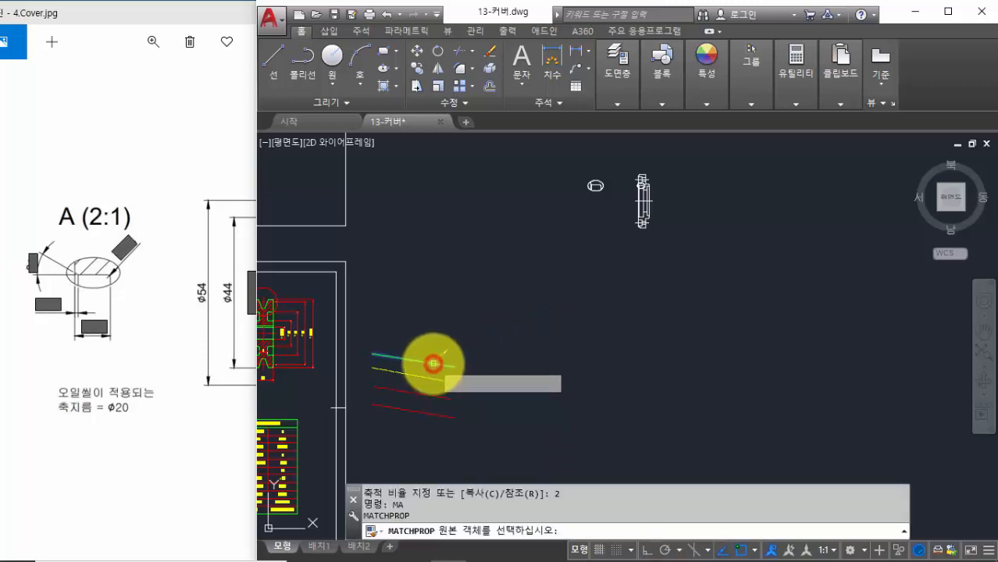
left_click(433, 363)
left_click(552, 153)
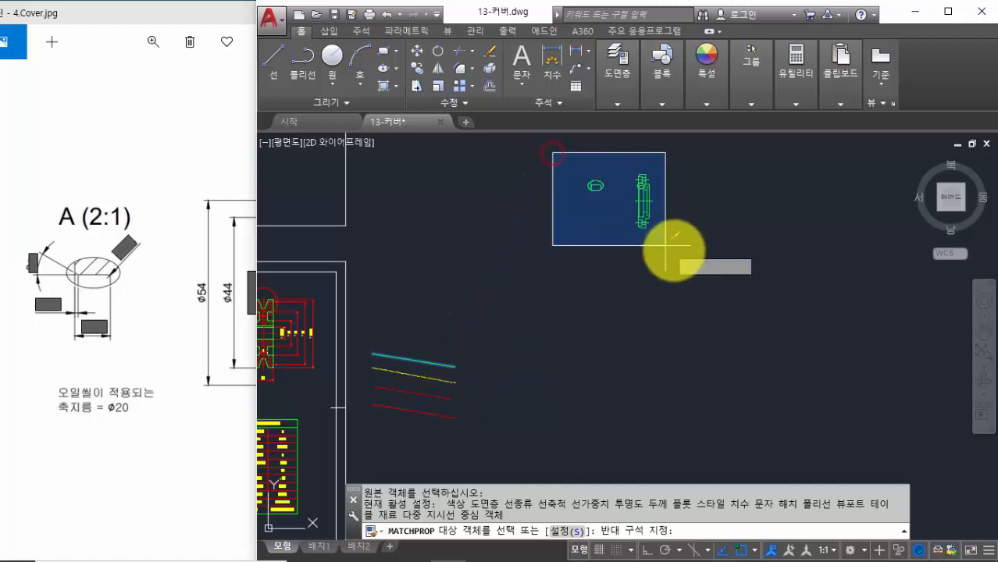
left_click(686, 258)
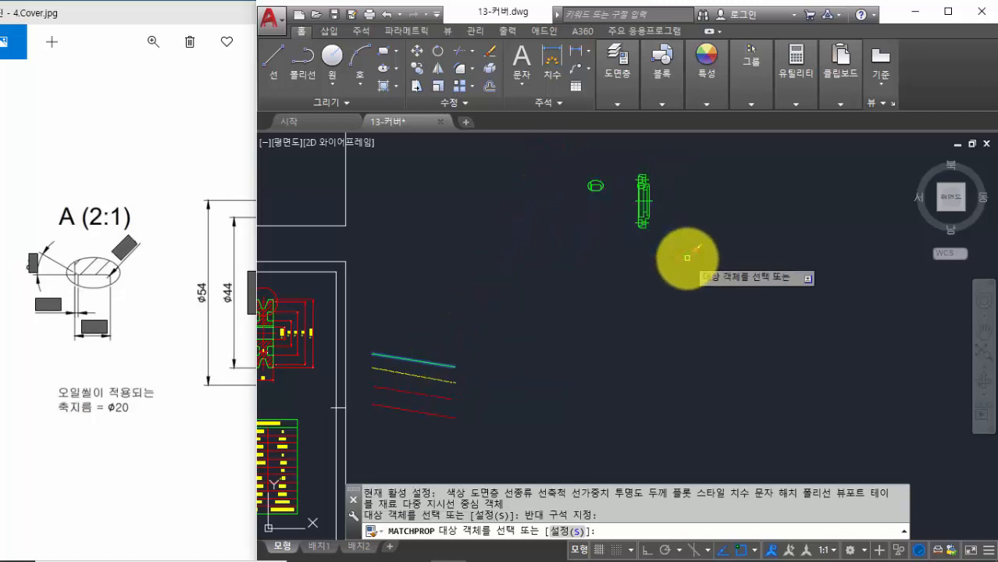
key("Return")
Match the red dash-dot sample line's properties onto the sectional view's main axis and its upper and lower hole centre lines
key("Return")
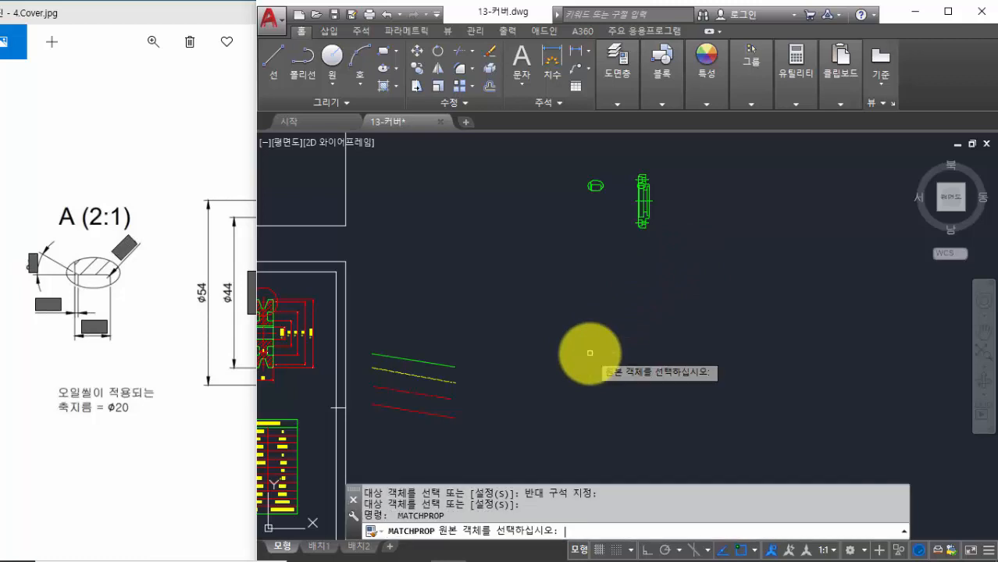
left_click(435, 396)
scroll(621, 166, "up", 8)
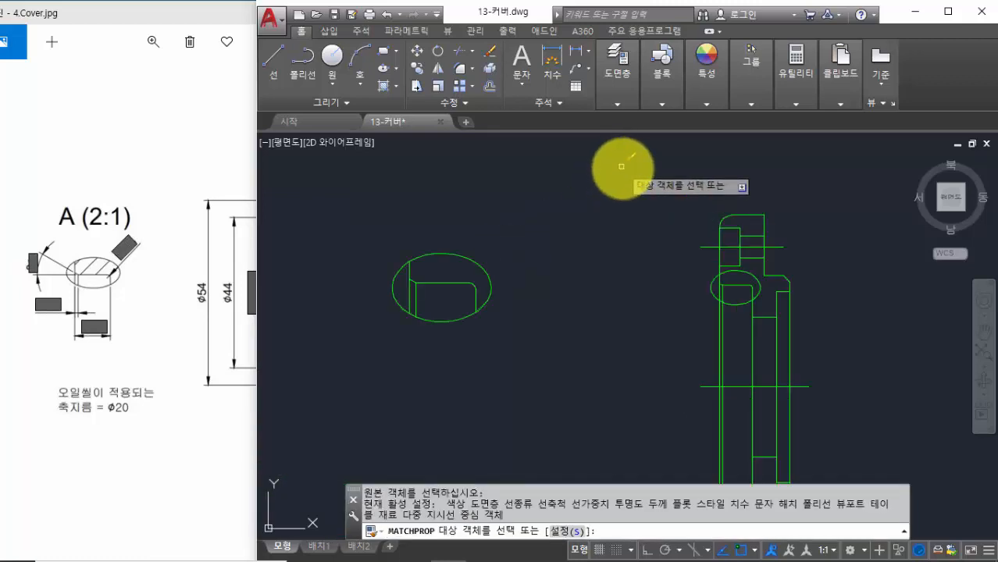
middle_click_drag(625, 242, 642, 163)
left_click(718, 167)
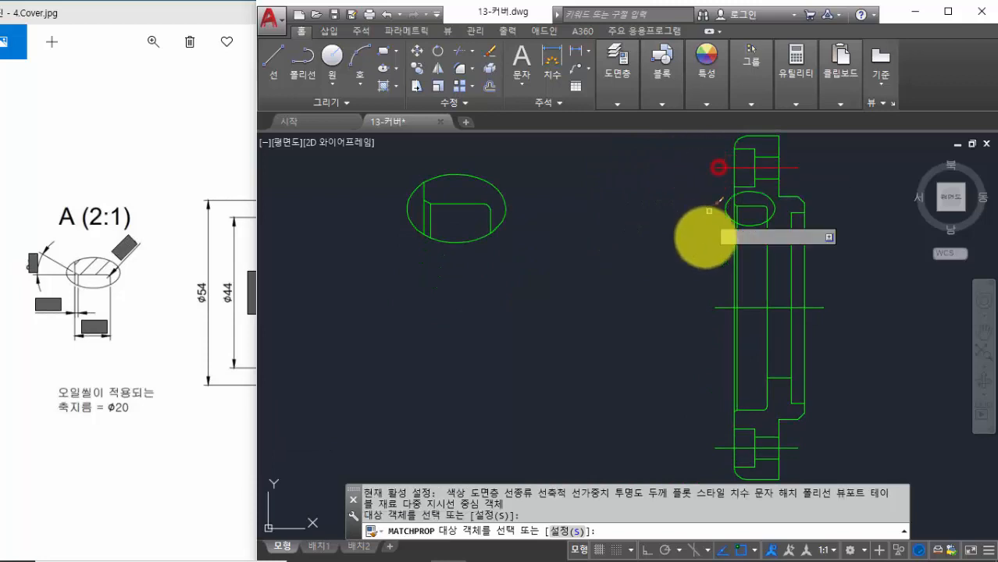
left_click(719, 307)
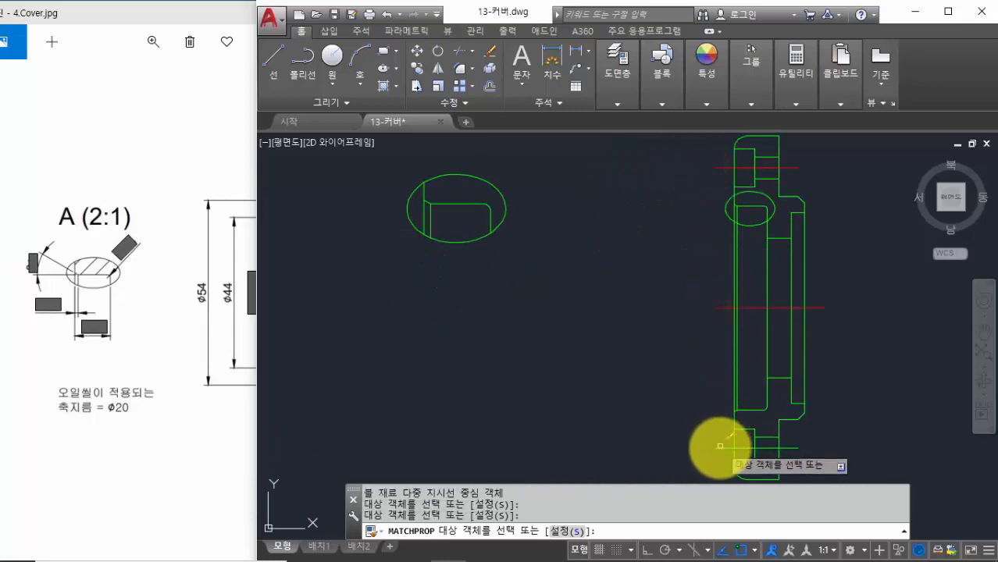
left_click(720, 447)
scroll(632, 379, "down", 4)
middle_click_drag(632, 380, 704, 264)
key("space")
Match the solid red sample line's properties onto the enlarged detail's ellipse and the small ellipse on the sectional view
scroll(674, 319, "down", 2)
middle_click_drag(674, 319, 717, 220)
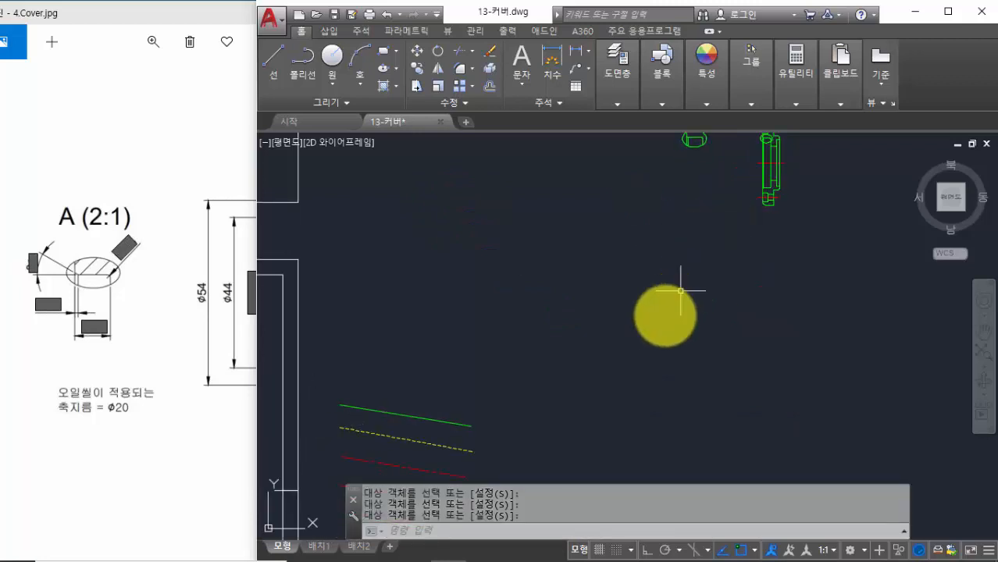
middle_click_drag(680, 290, 727, 207)
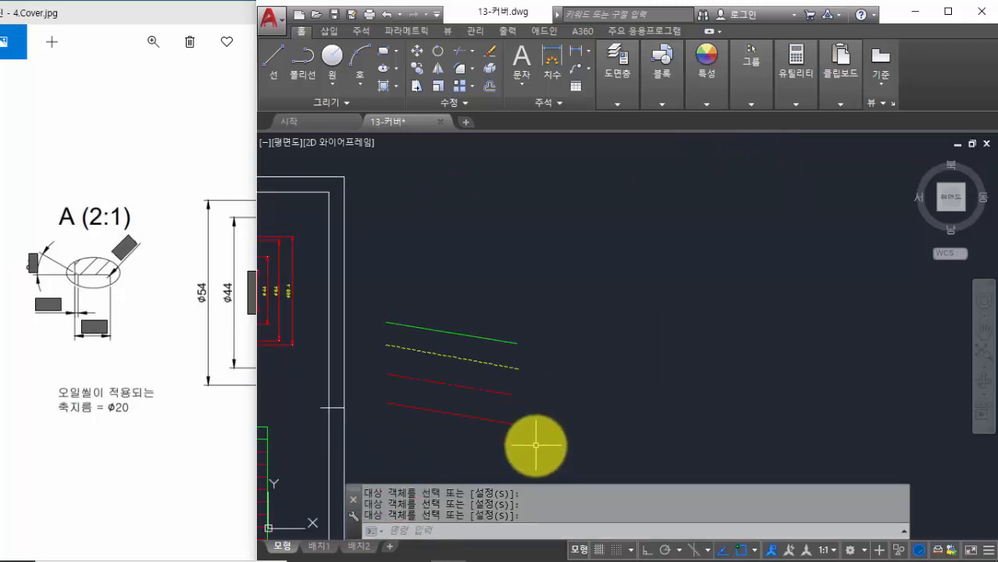
key("space")
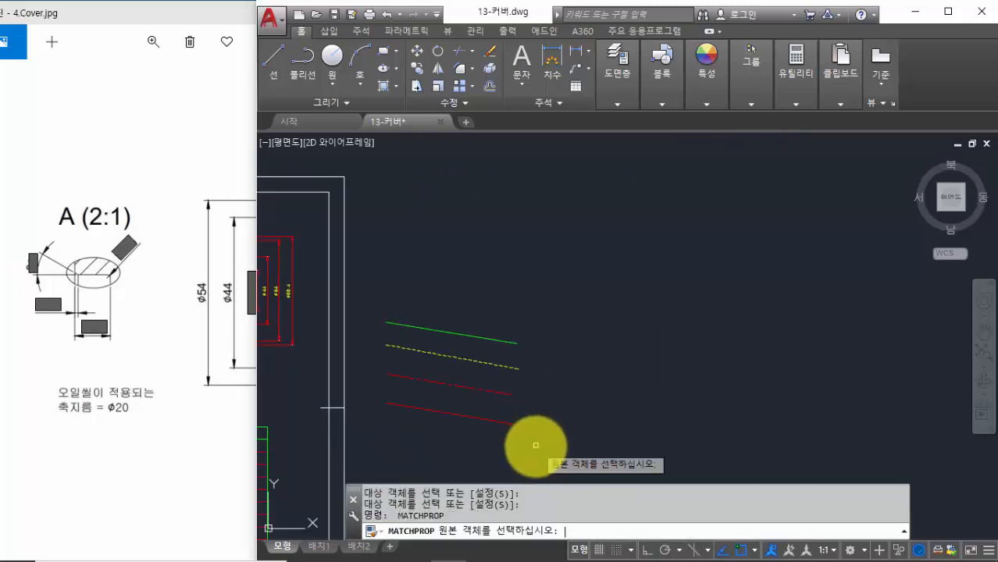
left_click(501, 422)
scroll(563, 381, "down", 5)
scroll(591, 363, "up", 6)
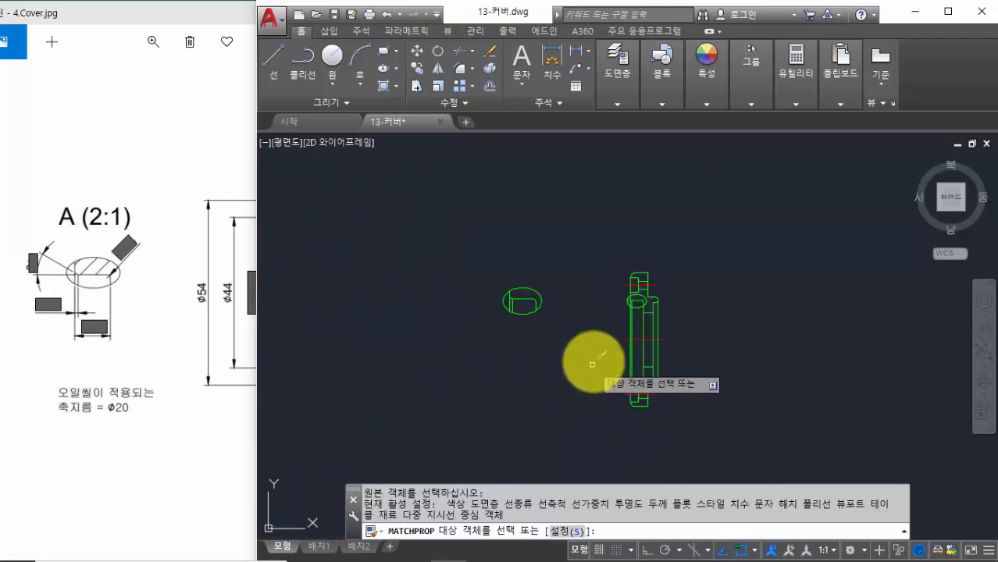
scroll(597, 311, "up", 2)
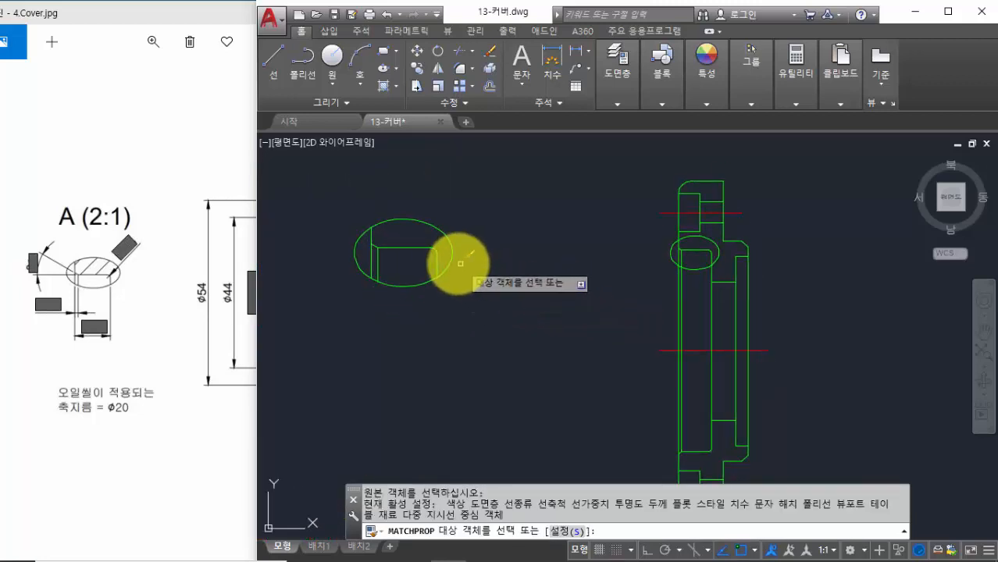
left_click(453, 263)
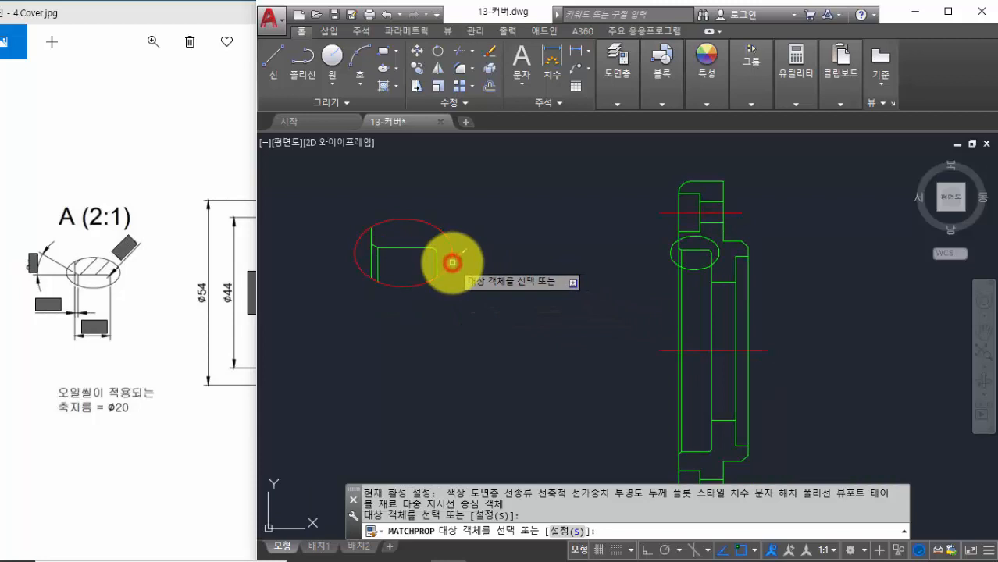
left_click(670, 250)
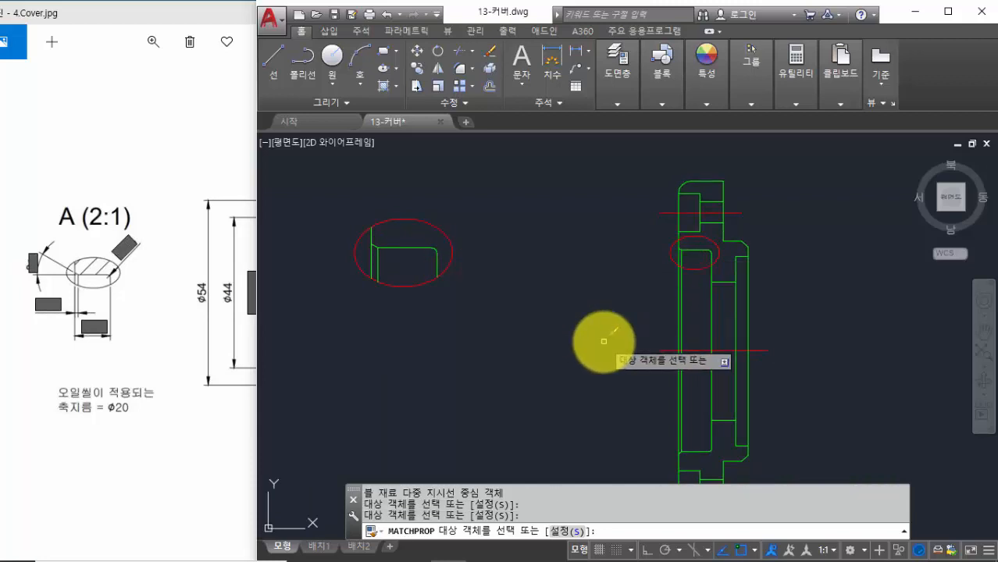
key("Return")
Start a hatch with the ANSI31 pattern and fill the two cut regions in the sectional view's upper half
scroll(637, 313, "down", 2)
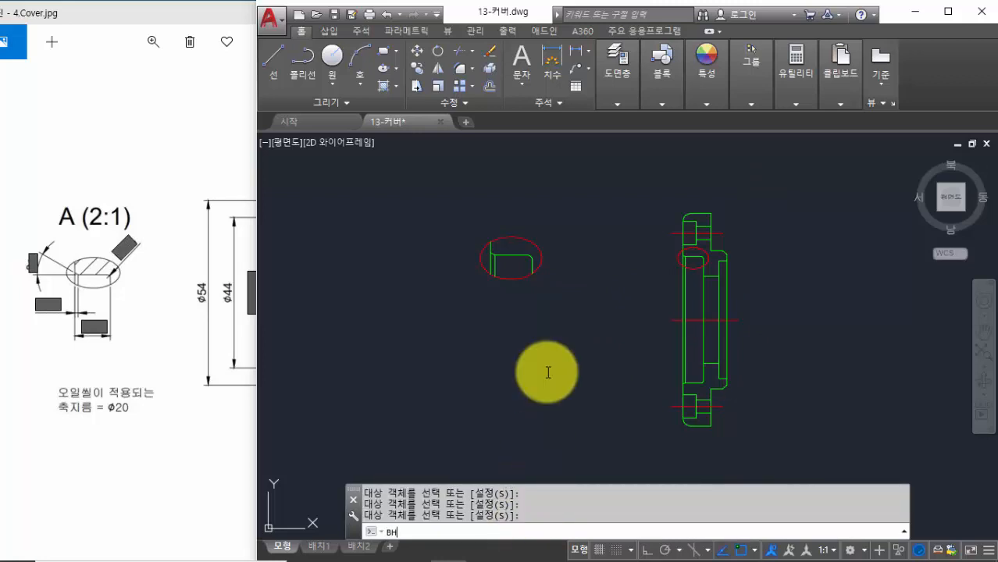
key("Return")
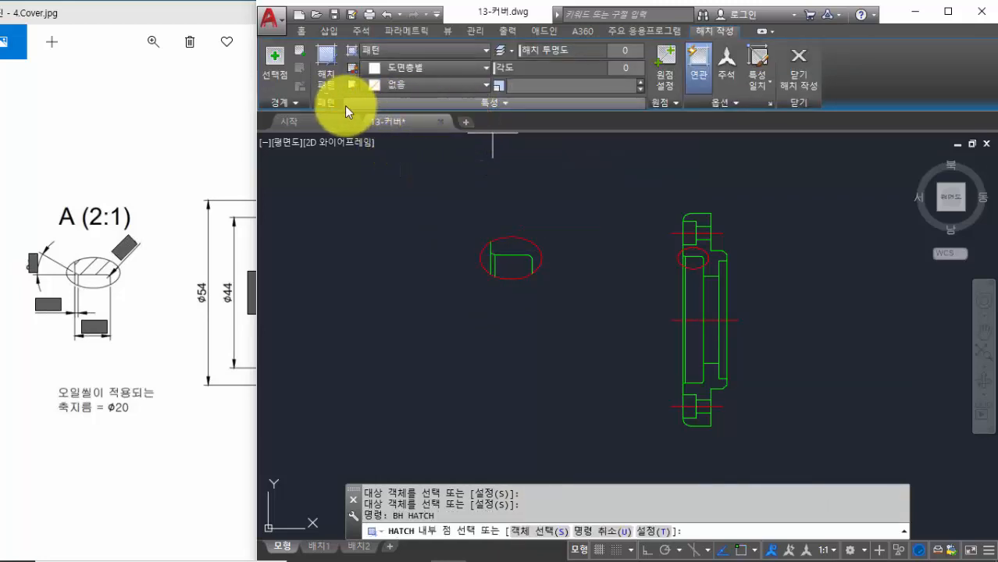
left_click(330, 84)
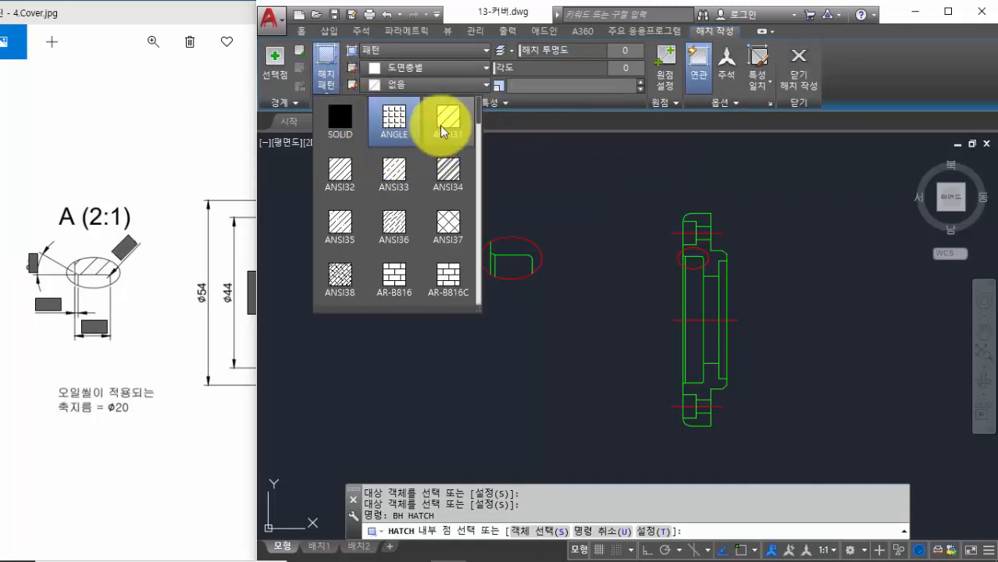
left_click(441, 116)
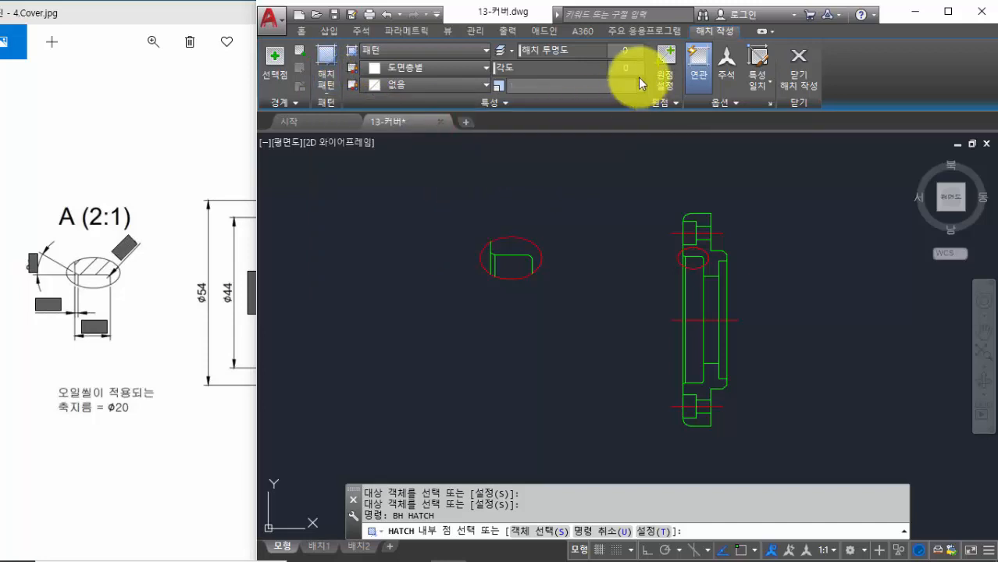
left_click(275, 69)
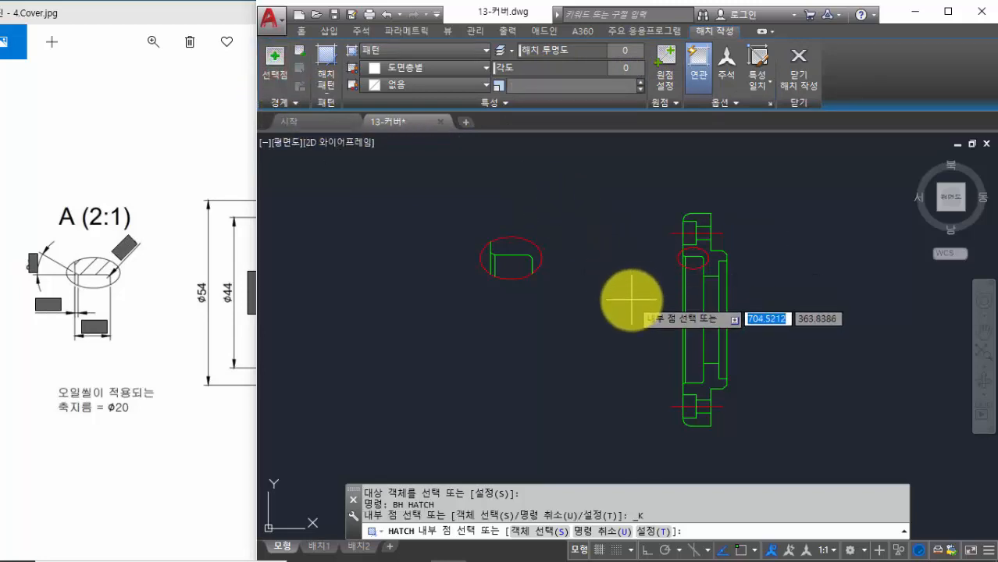
middle_click_drag(630, 296, 550, 283)
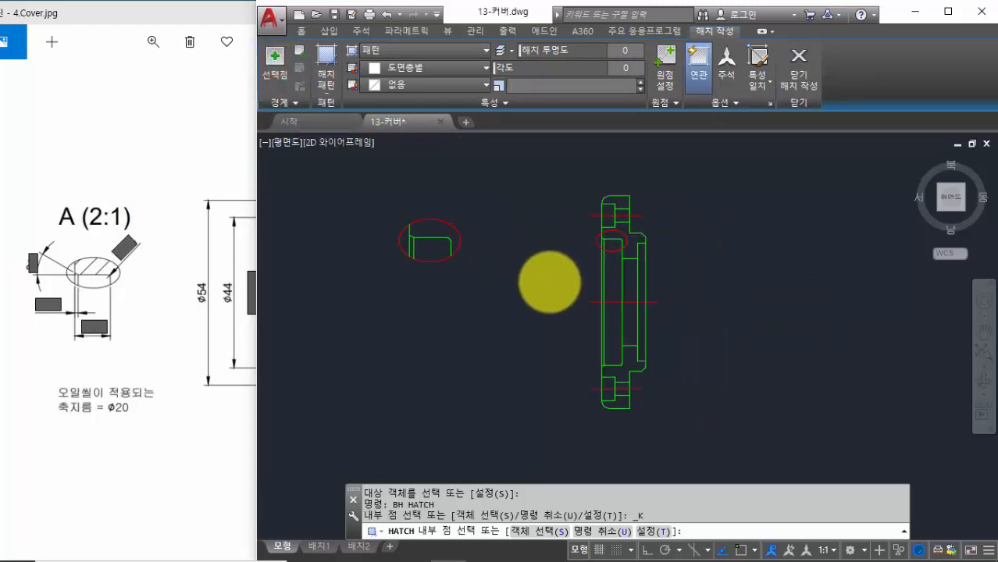
left_click(620, 197)
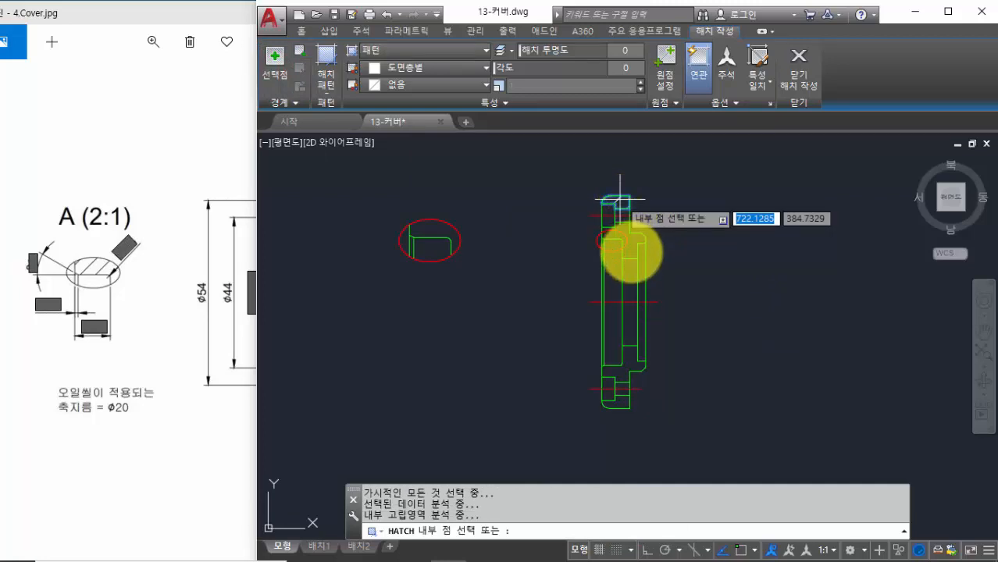
scroll(620, 235, "up", 4)
left_click(616, 211)
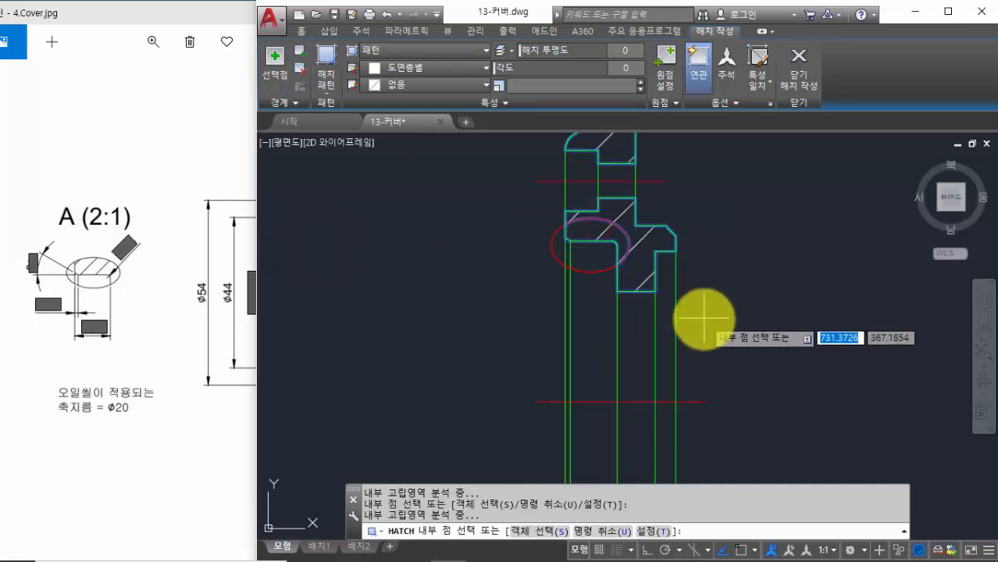
Add the two cut regions of the sectional view's lower half to the same hatch
scroll(704, 318, "down", 2)
middle_click_drag(706, 318, 707, 195)
left_click(666, 343)
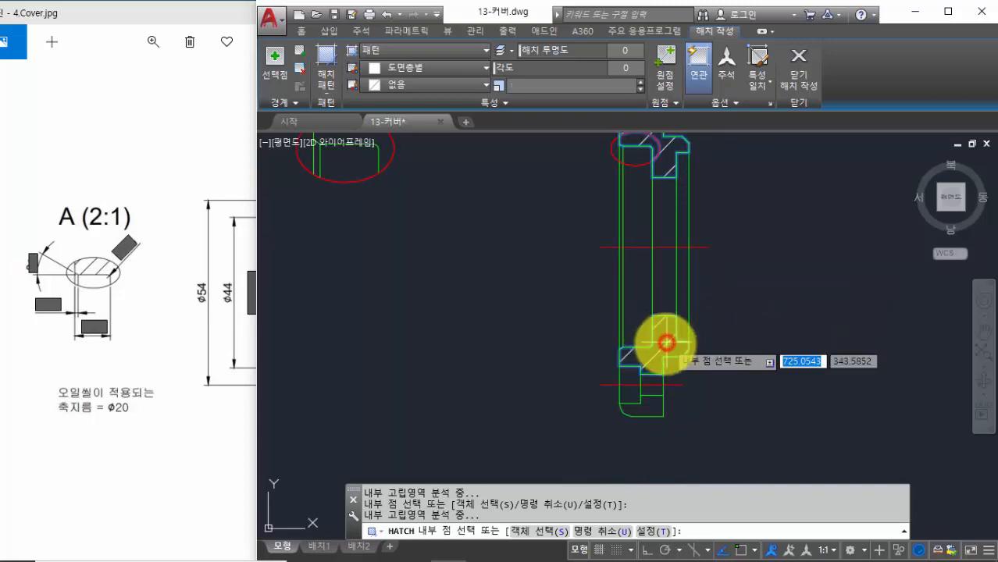
left_click(646, 406)
scroll(588, 357, "down", 3)
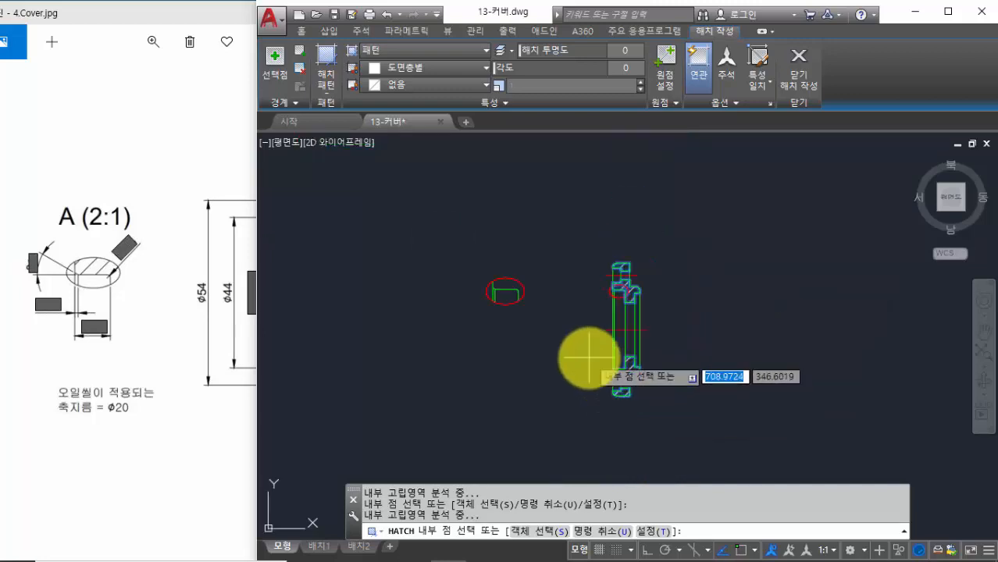
Try a scale of 0.8 for the section hatch, reduce it to 0.7, and finish the hatch
mouse_move(586, 349)
middle_mouse_down()
mouse_move(669, 342)
mouse_move(587, 330)
middle_mouse_up()
scroll(669, 342, "up", 2)
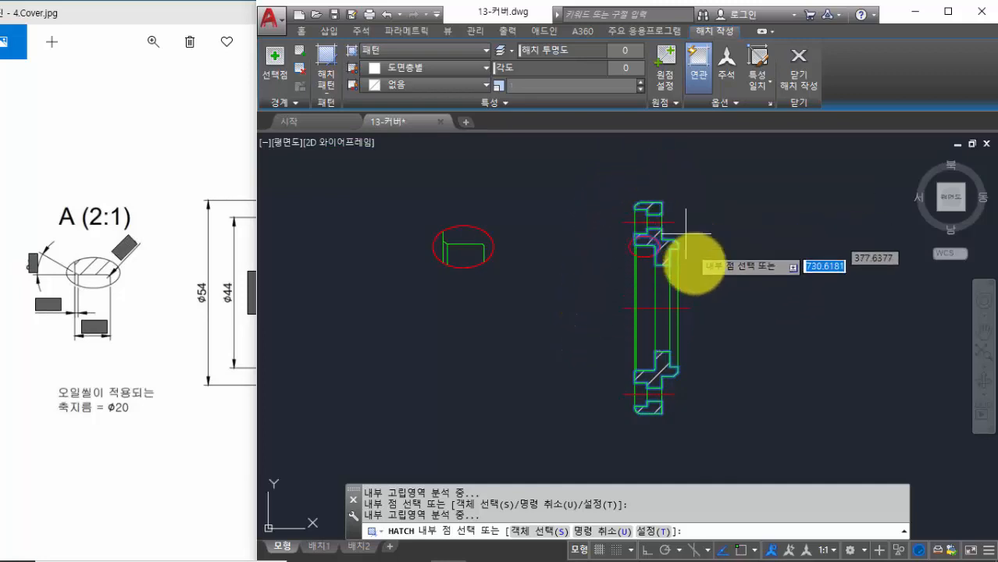
scroll(646, 245, "up", 3)
scroll(653, 245, "down", 1)
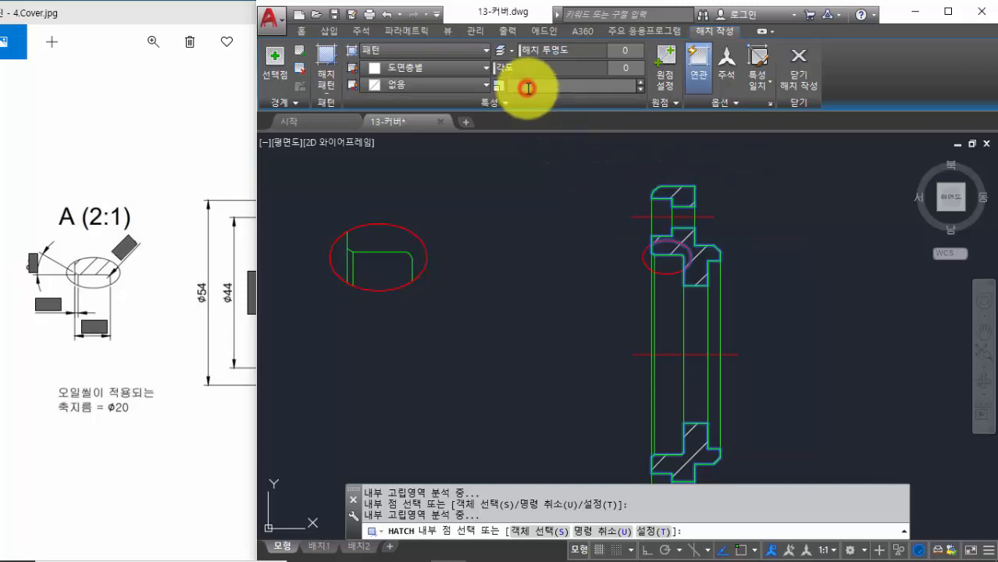
type("0.8")
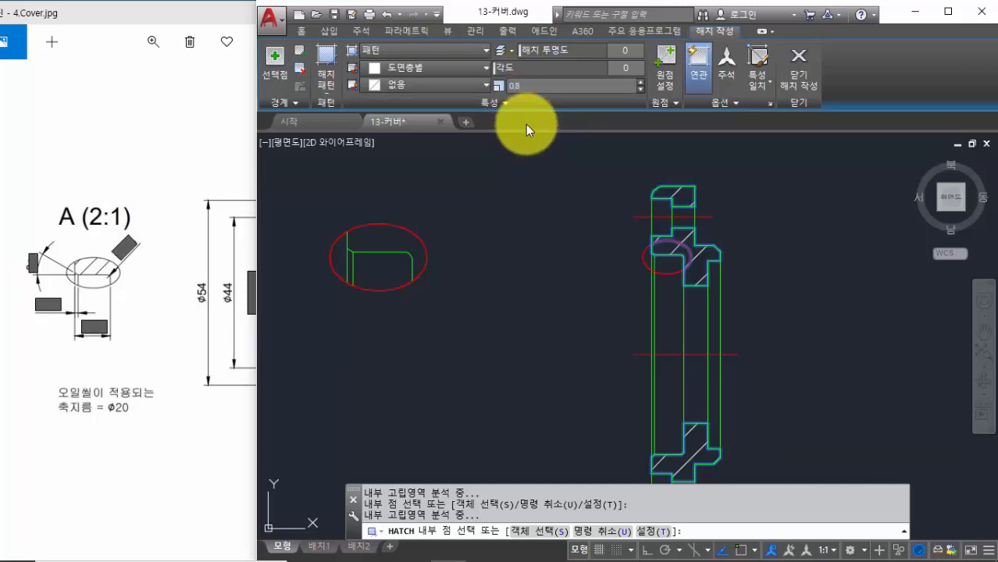
key("Return")
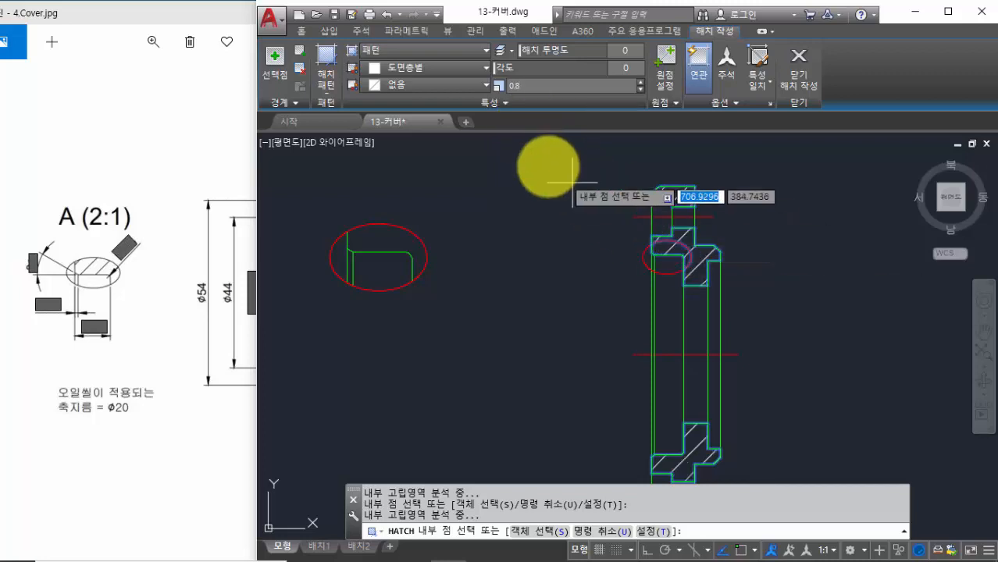
left_click_drag(525, 89, 501, 89)
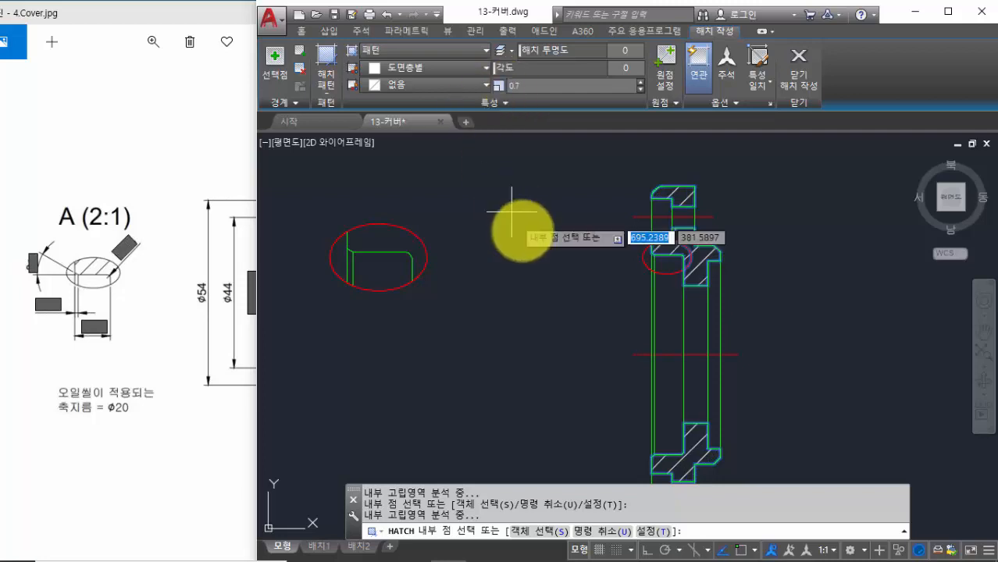
left_click(809, 83)
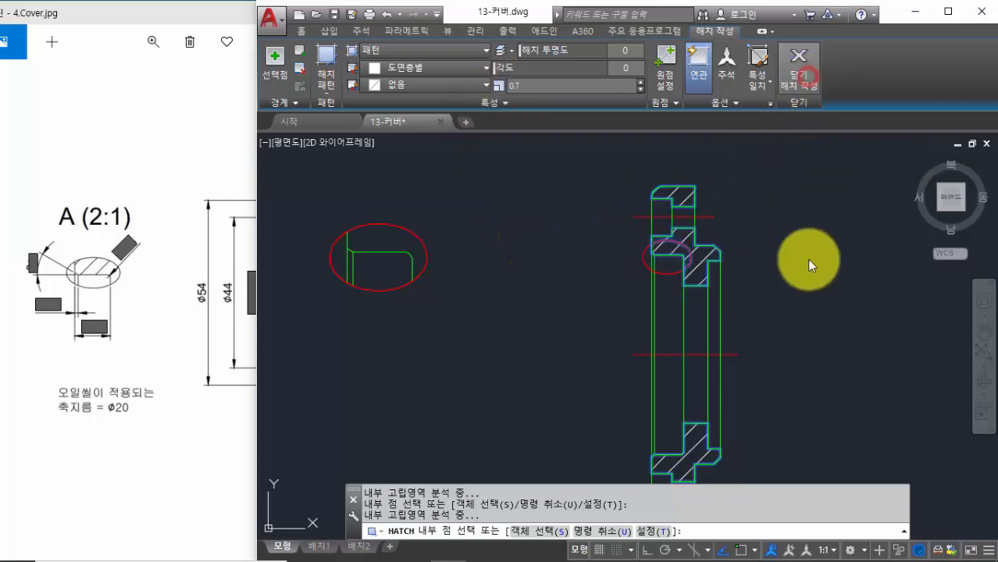
Hatch the cut region inside the enlarged detail's ellipse with the ANSI31 pattern at a scale of 0.7
mouse_move(796, 401)
middle_mouse_down()
mouse_move(841, 341)
mouse_move(845, 352)
middle_mouse_up()
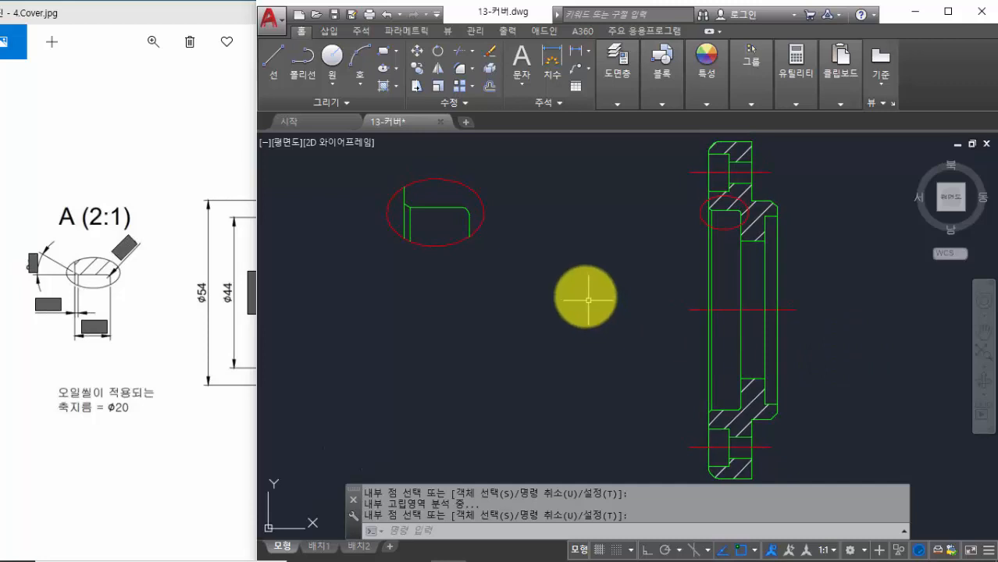
type("ㅂ")
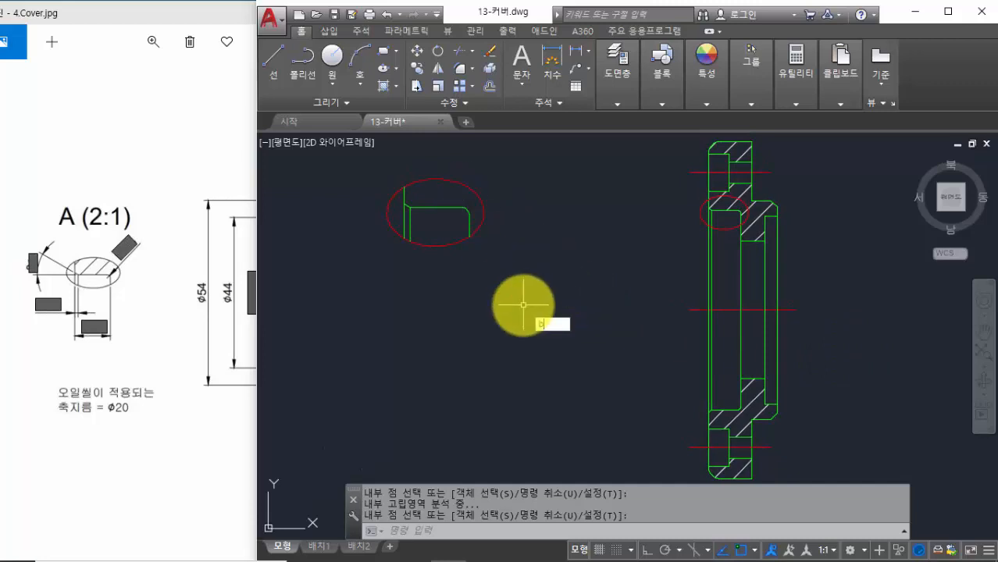
type("h")
key("Return")
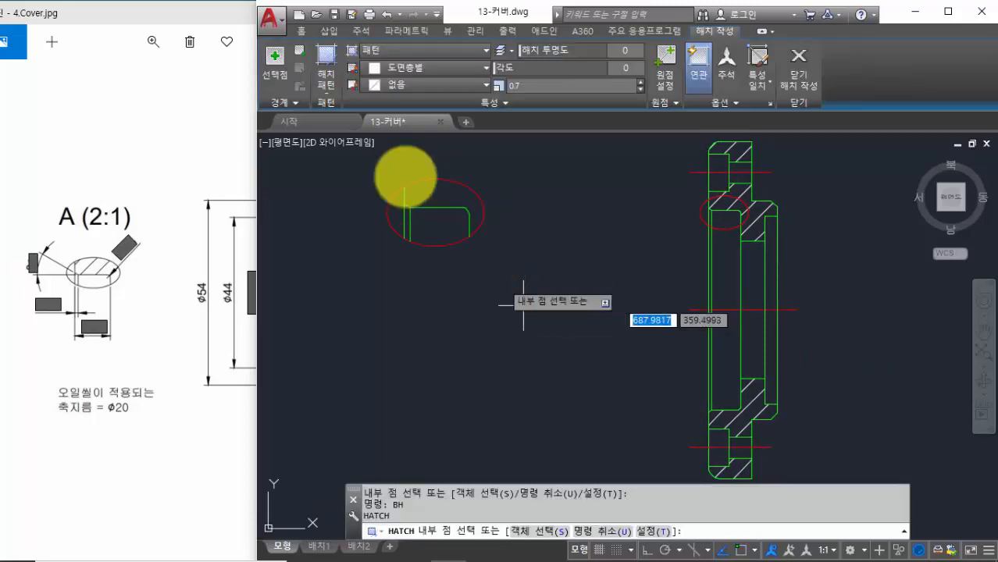
left_click(328, 94)
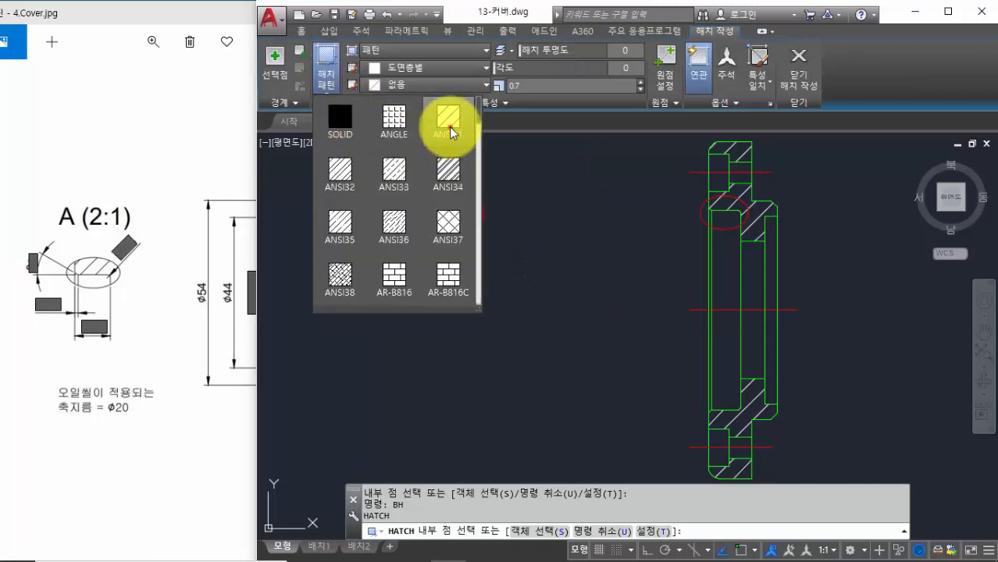
left_click(450, 131)
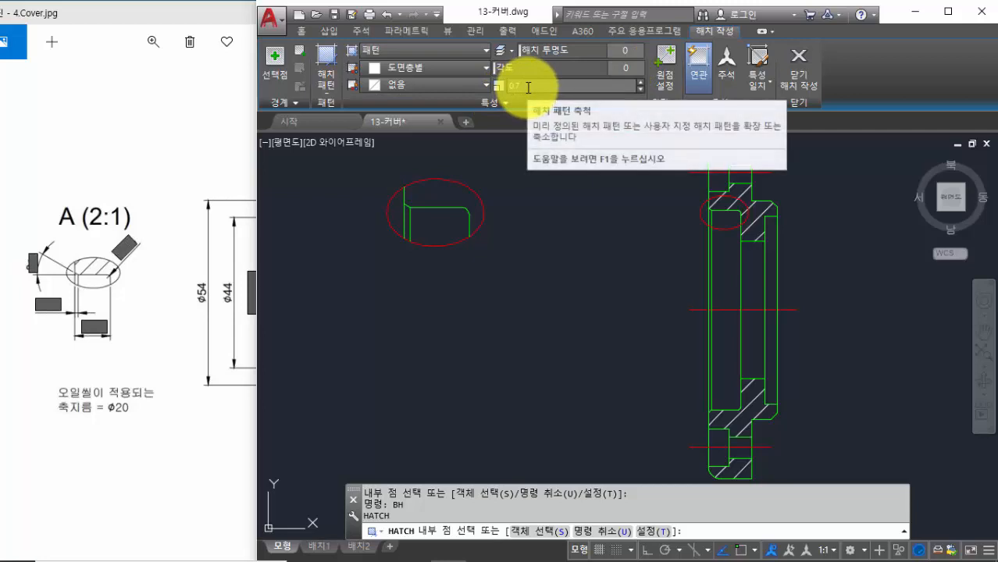
left_click(274, 61)
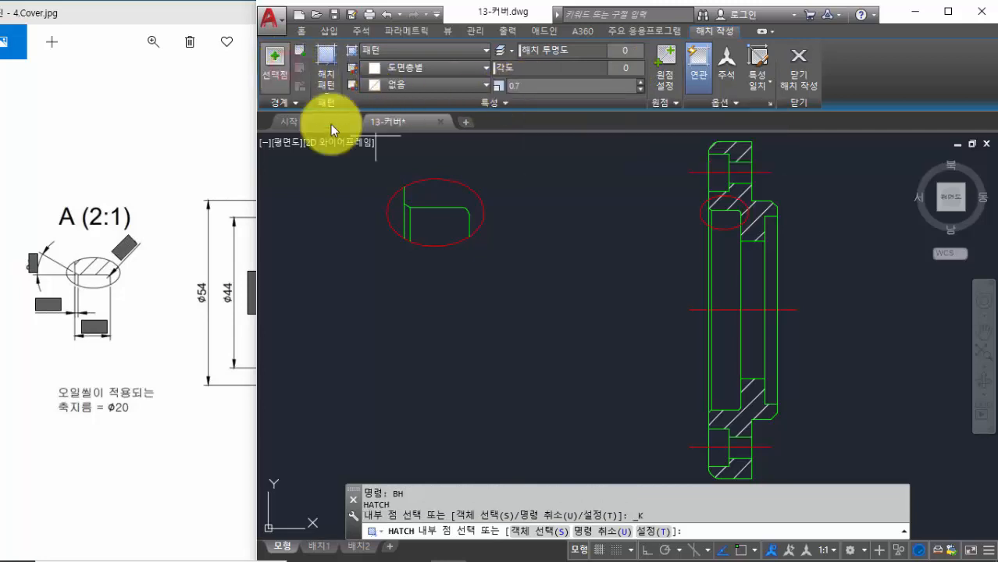
left_click(439, 192)
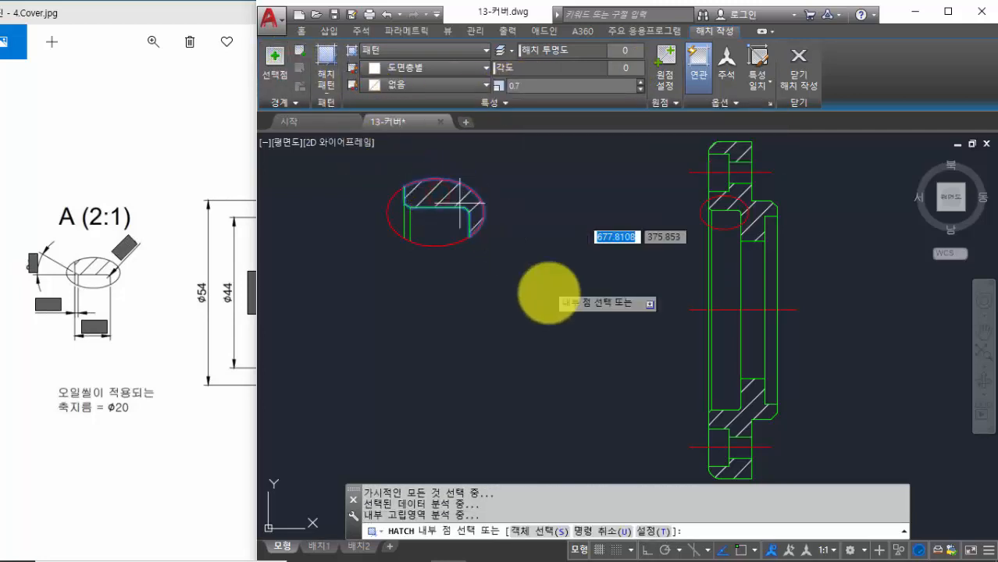
left_click(805, 73)
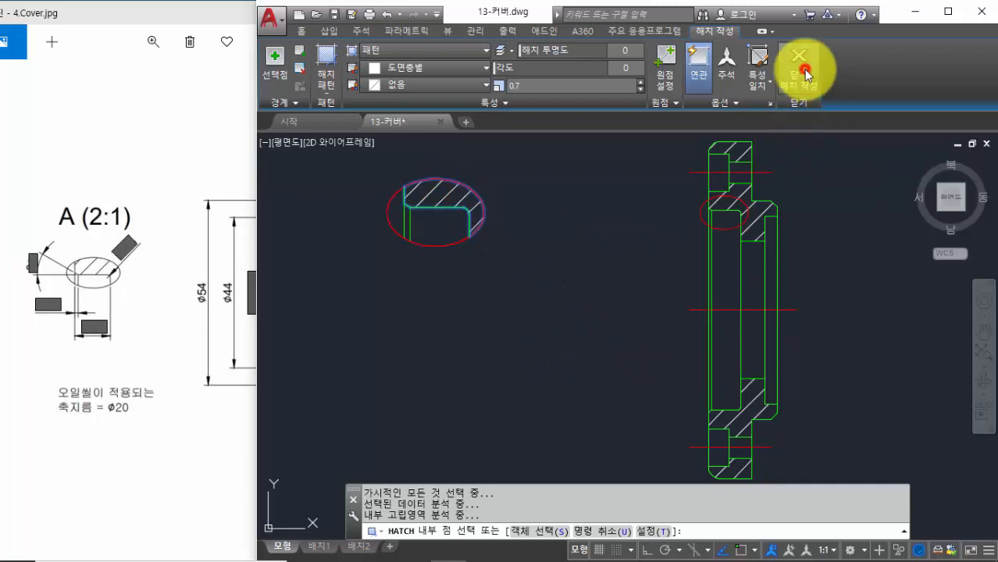
scroll(560, 328, "down", 2)
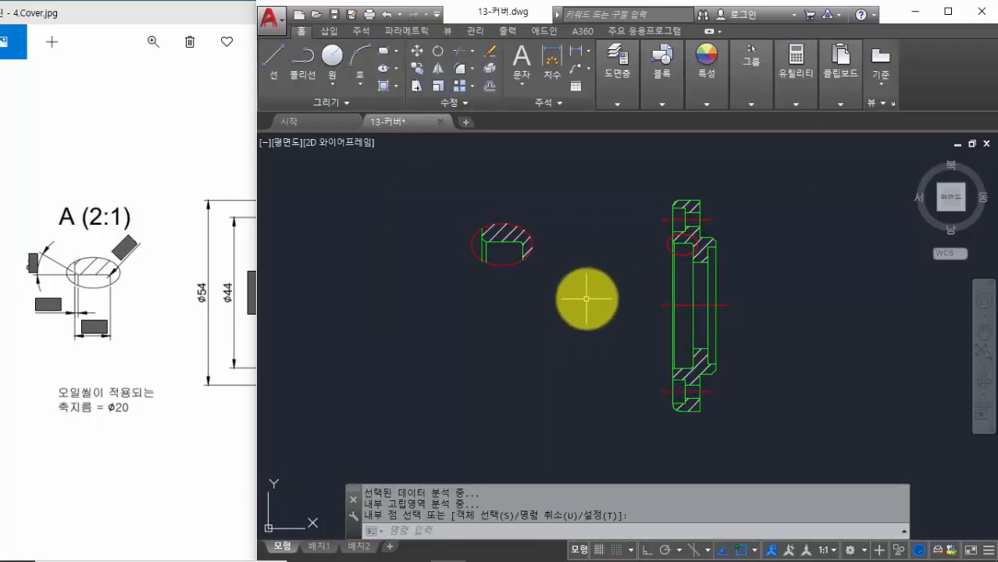
scroll(562, 303, "up", 2)
scroll(585, 308, "down", 2)
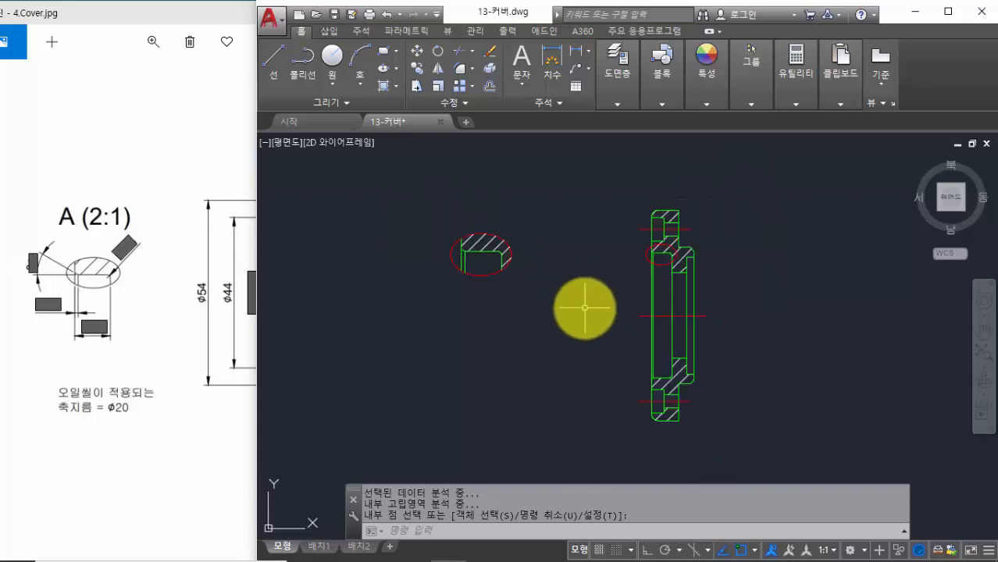
scroll(584, 308, "up", 2)
scroll(591, 300, "down", 2)
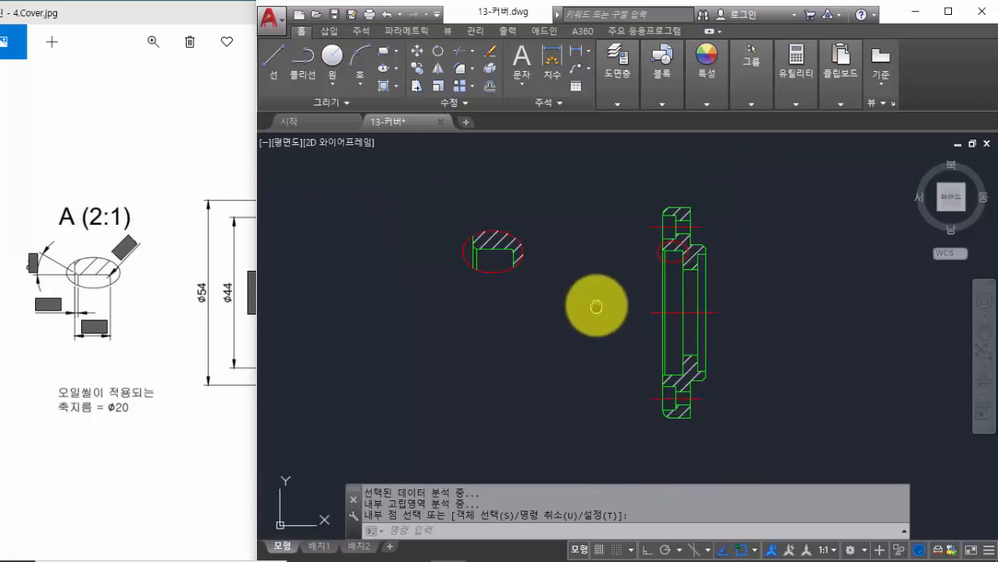